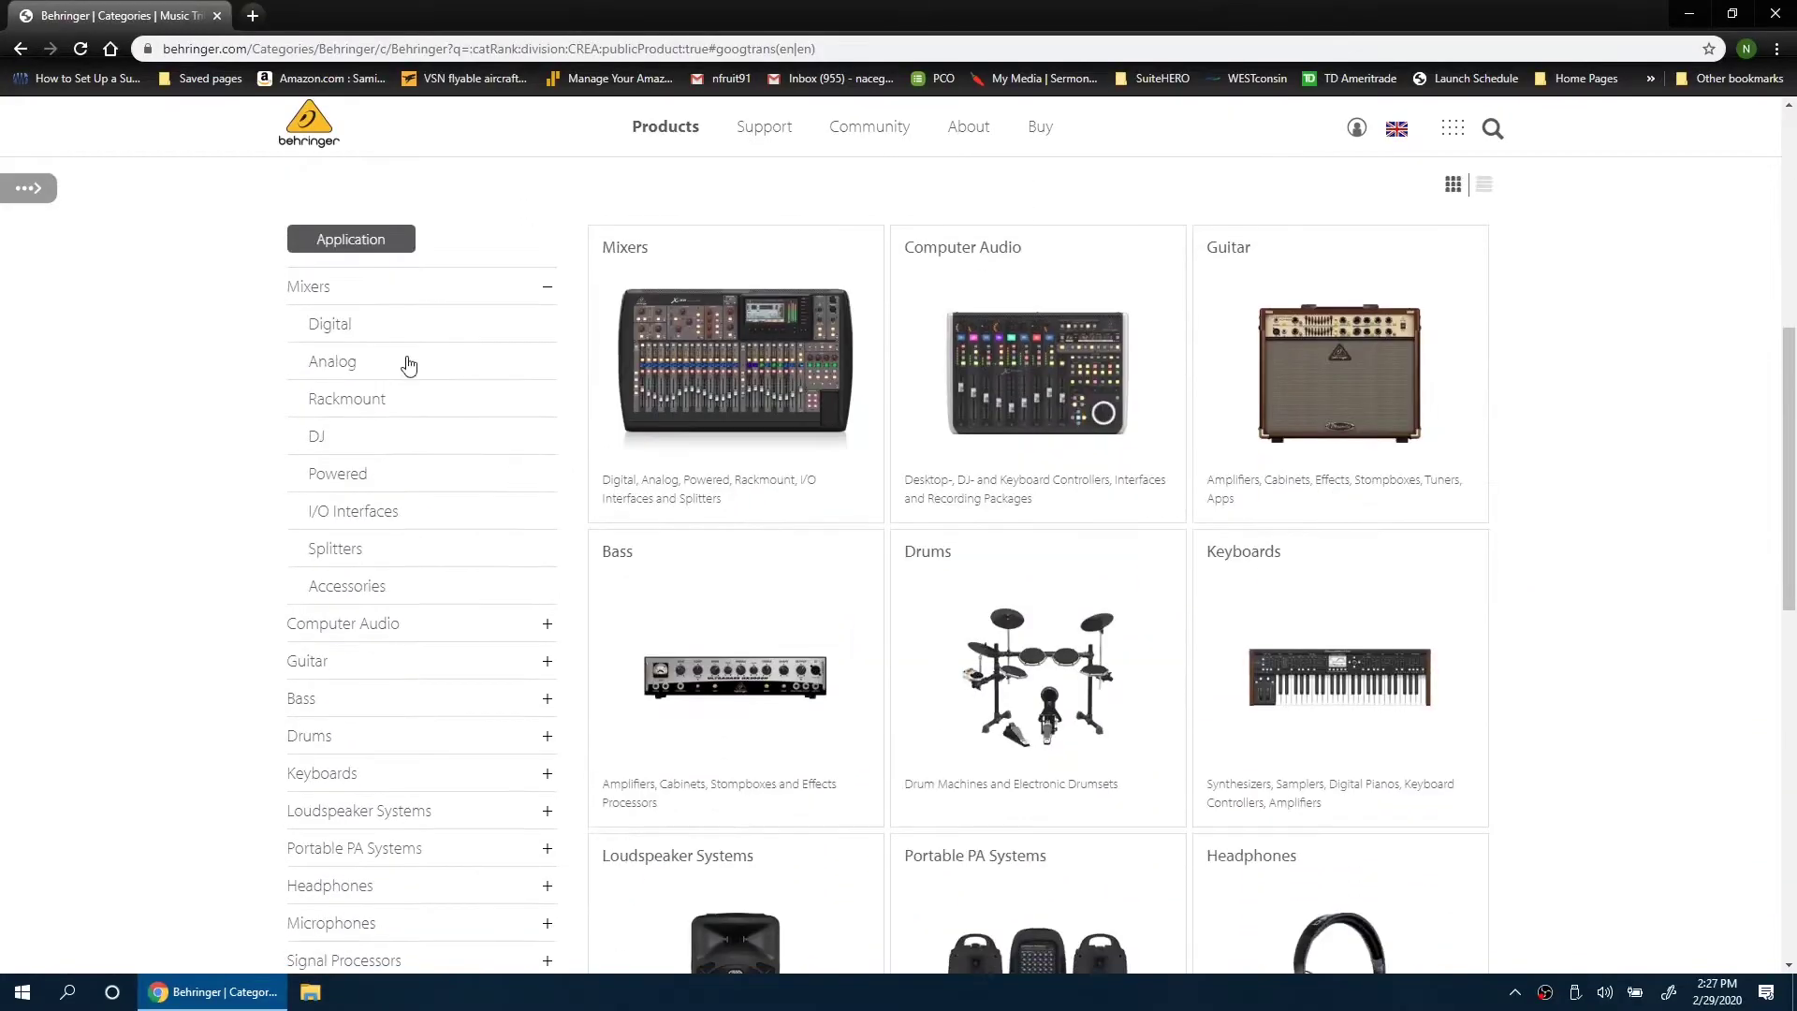
Browse Behringer's digital mixers to the X32 product page's Downloads list
click(393, 326)
click(1292, 414)
click(885, 174)
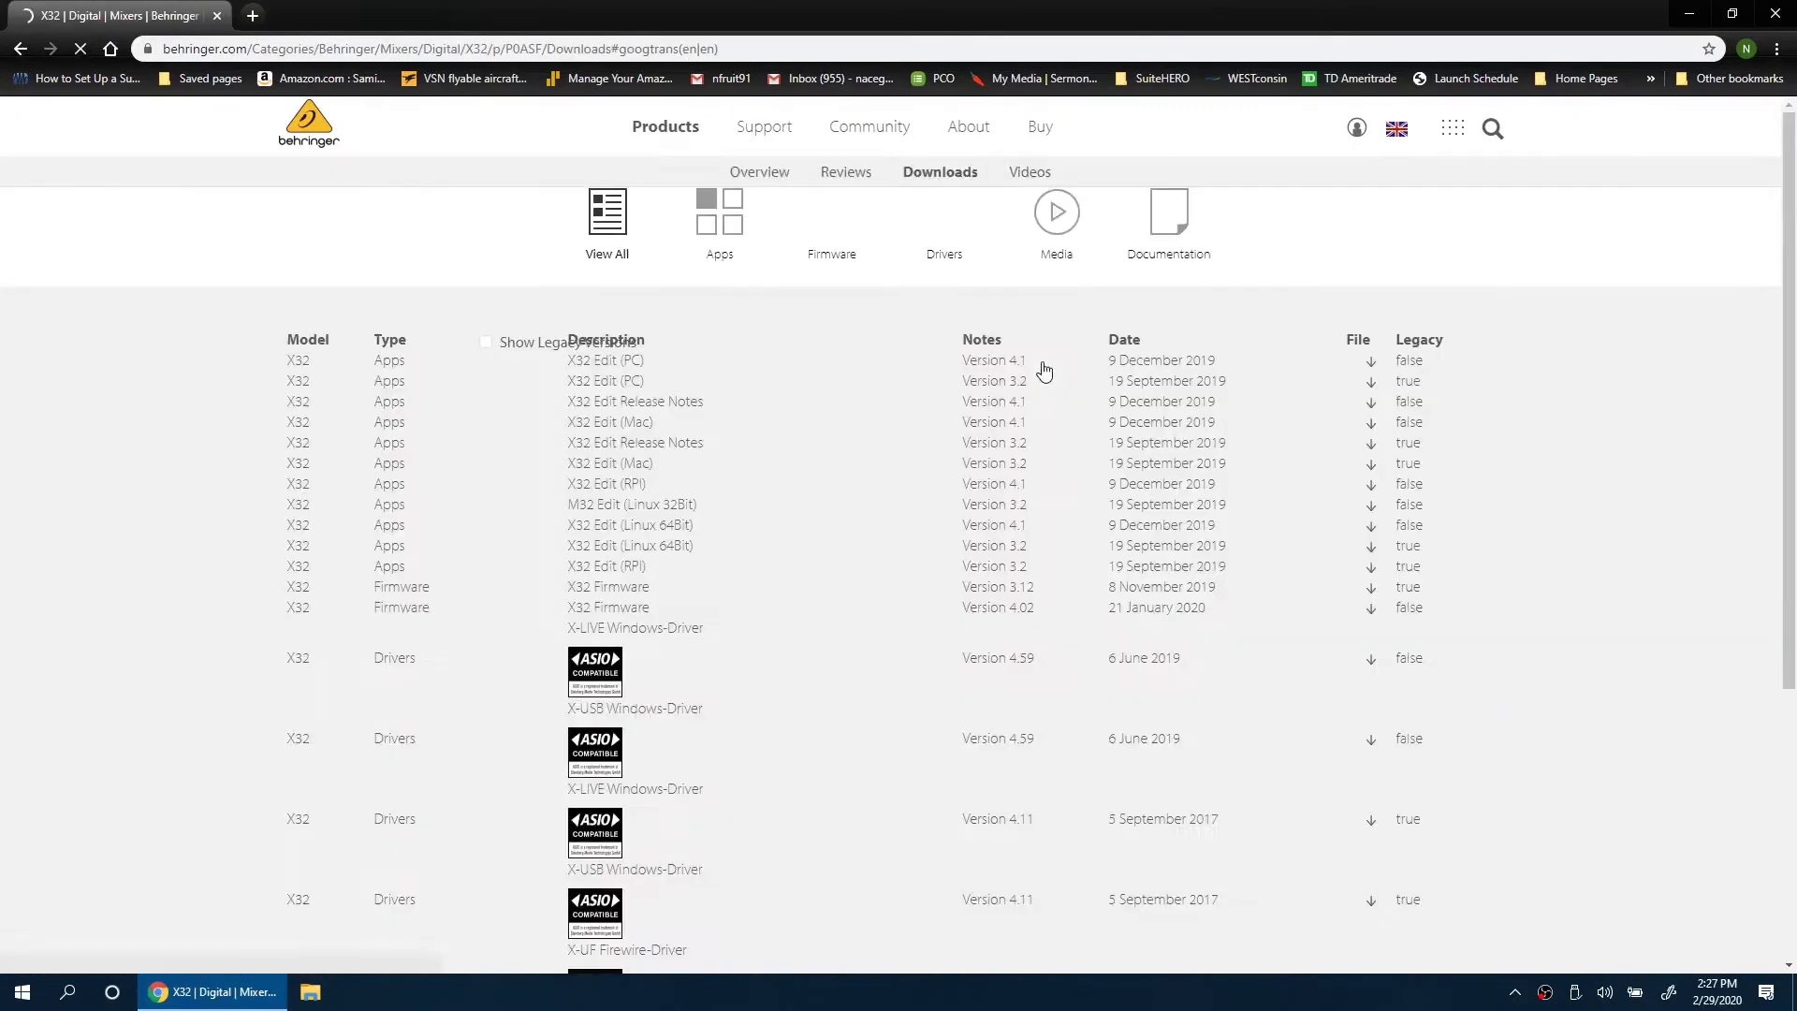
scroll(901, 539, down, 3)
scroll(904, 546, down, 1)
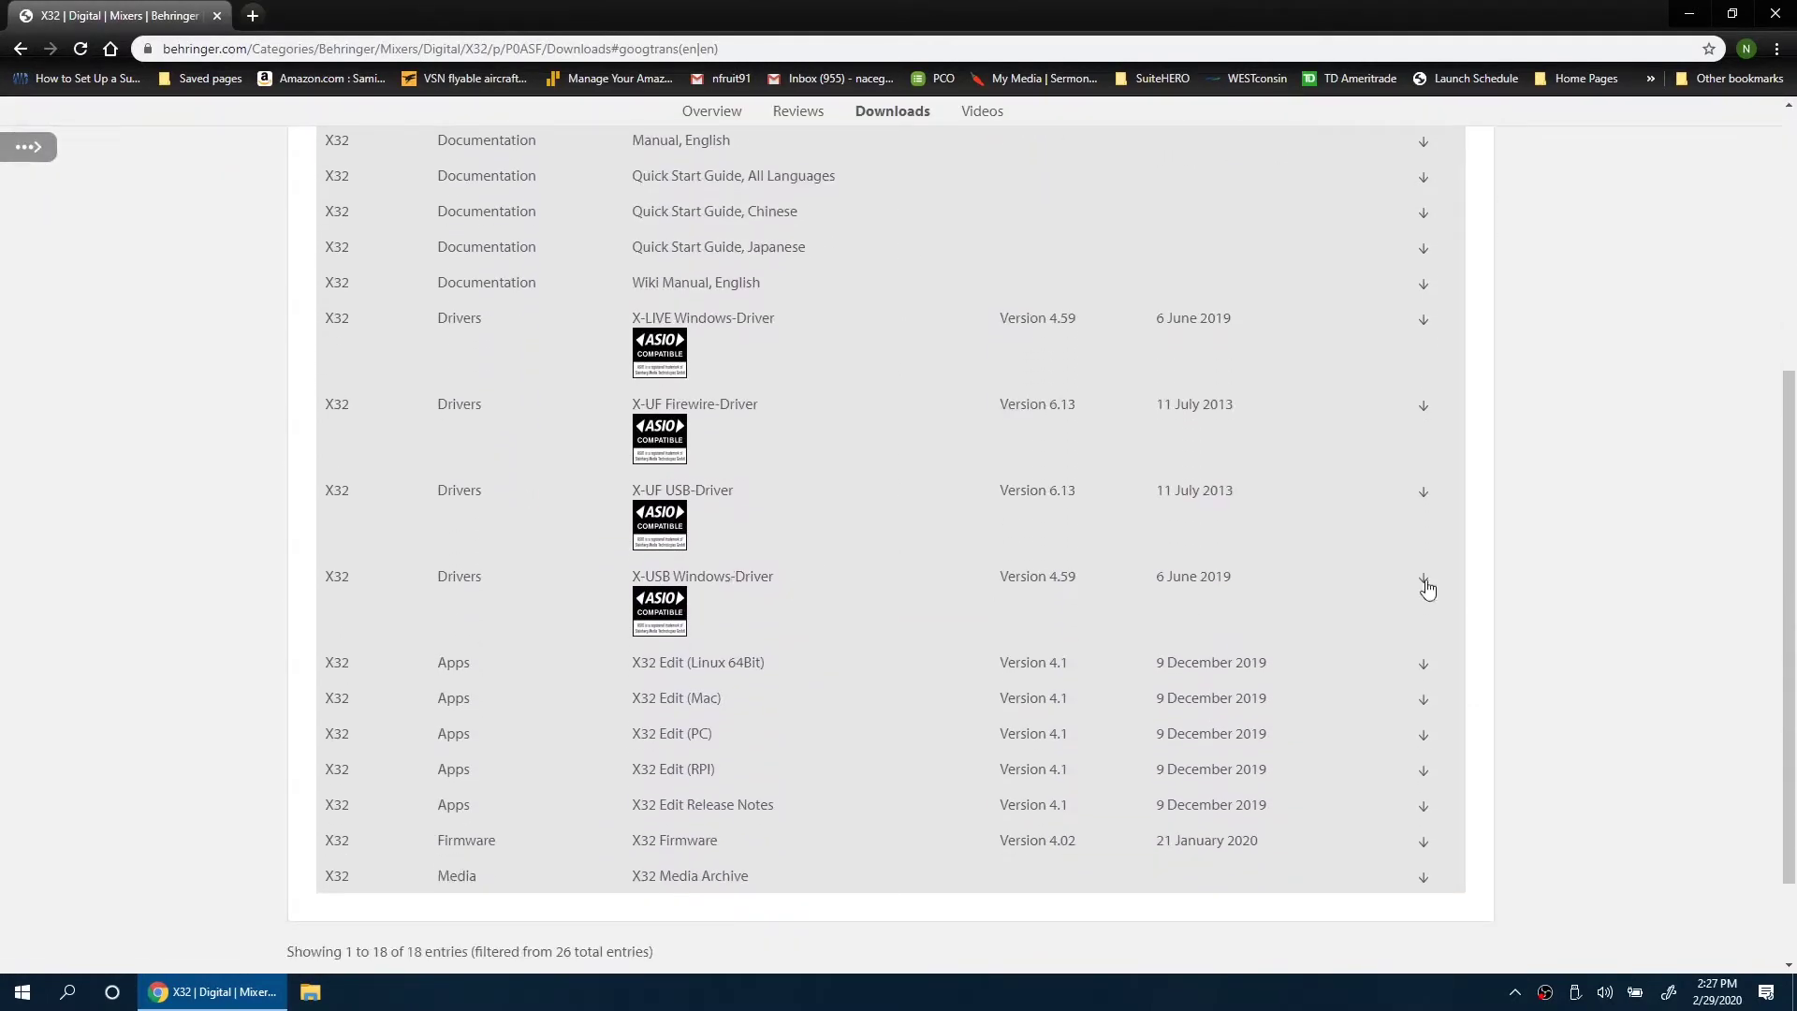
Download the X-USB Windows-Driver, accepting the EULA, and open the saved zip
click(1425, 581)
click(832, 804)
click(897, 840)
click(428, 392)
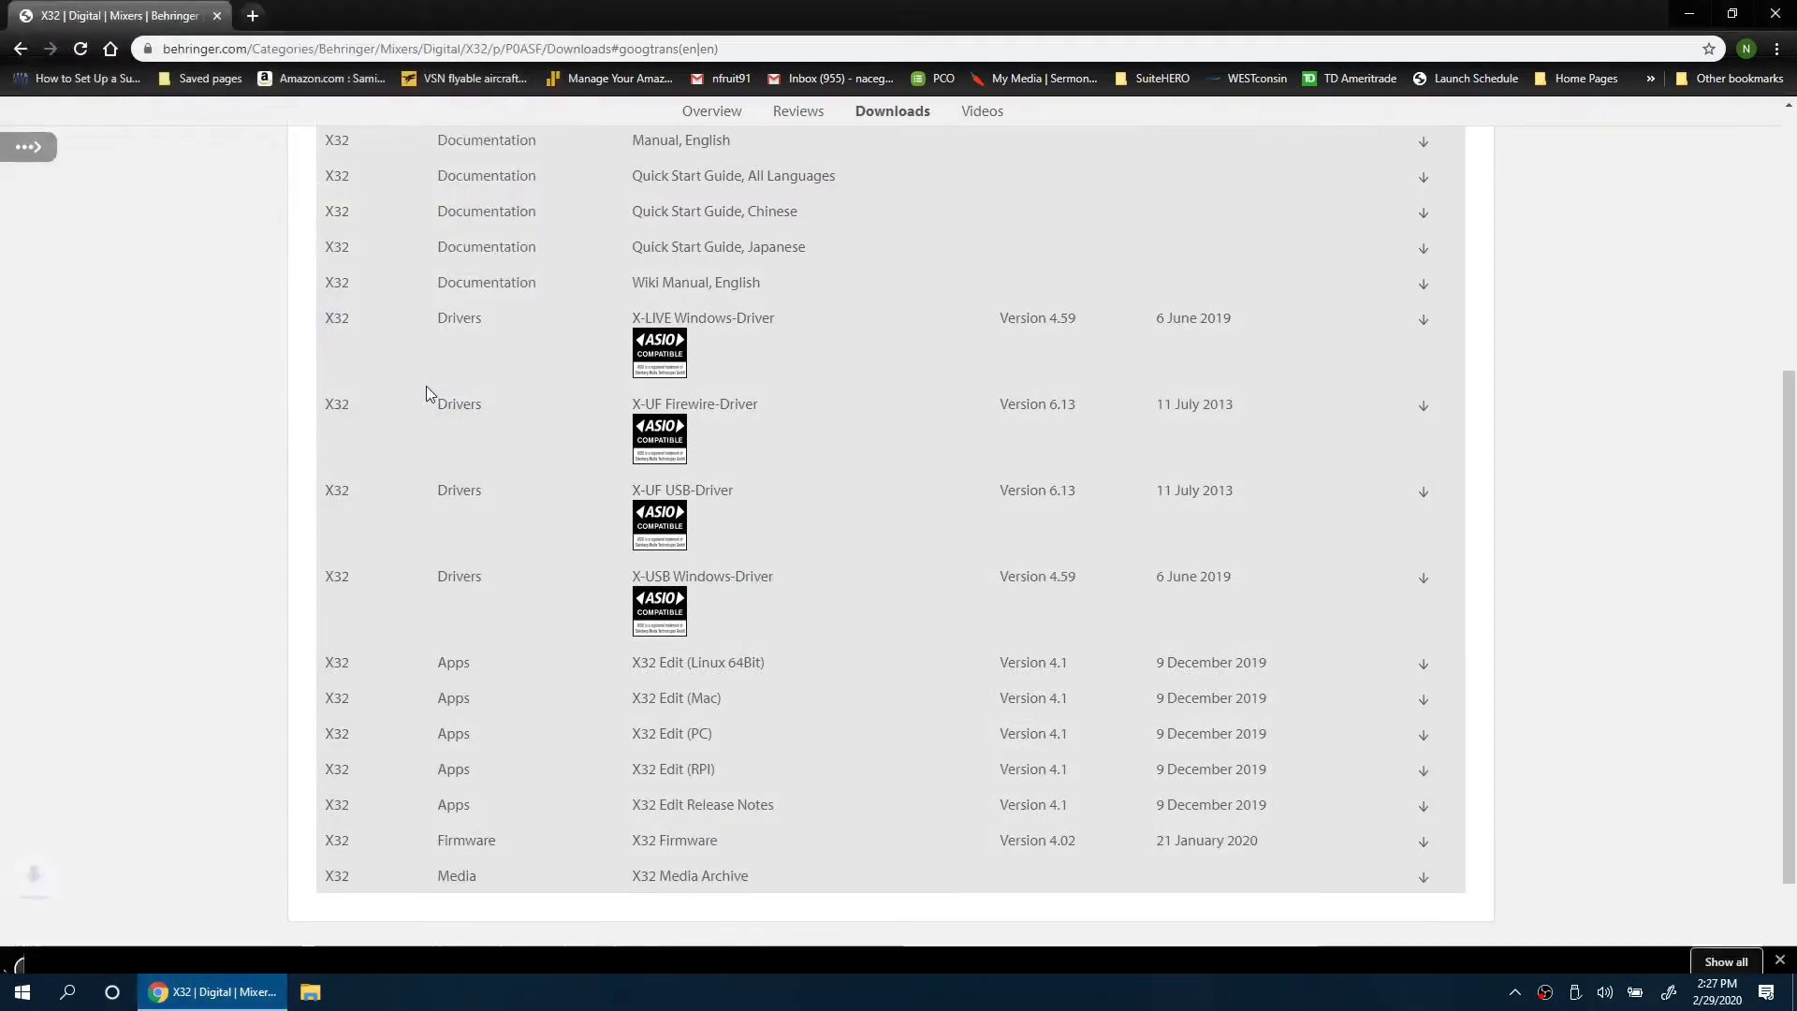
click(103, 951)
Run the installer from the zip and complete the X-USB Audio Driver v4.59.0 setup wizard
double_click(697, 408)
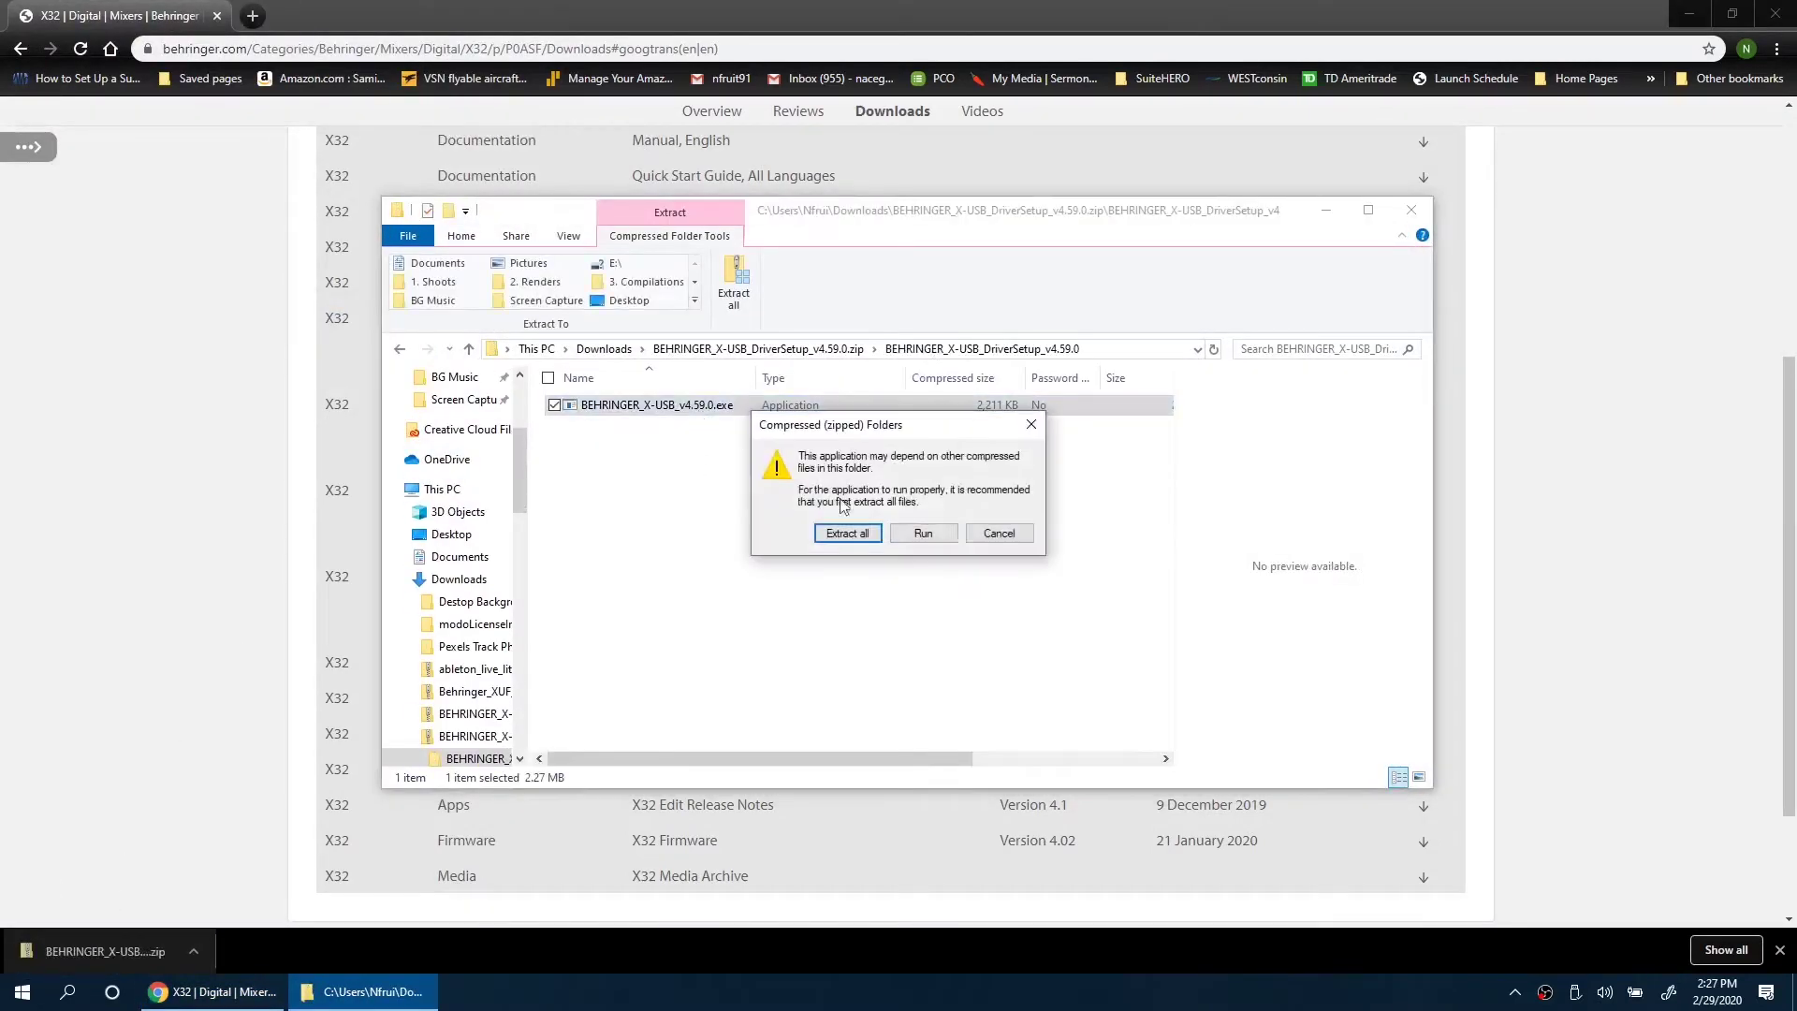
click(923, 533)
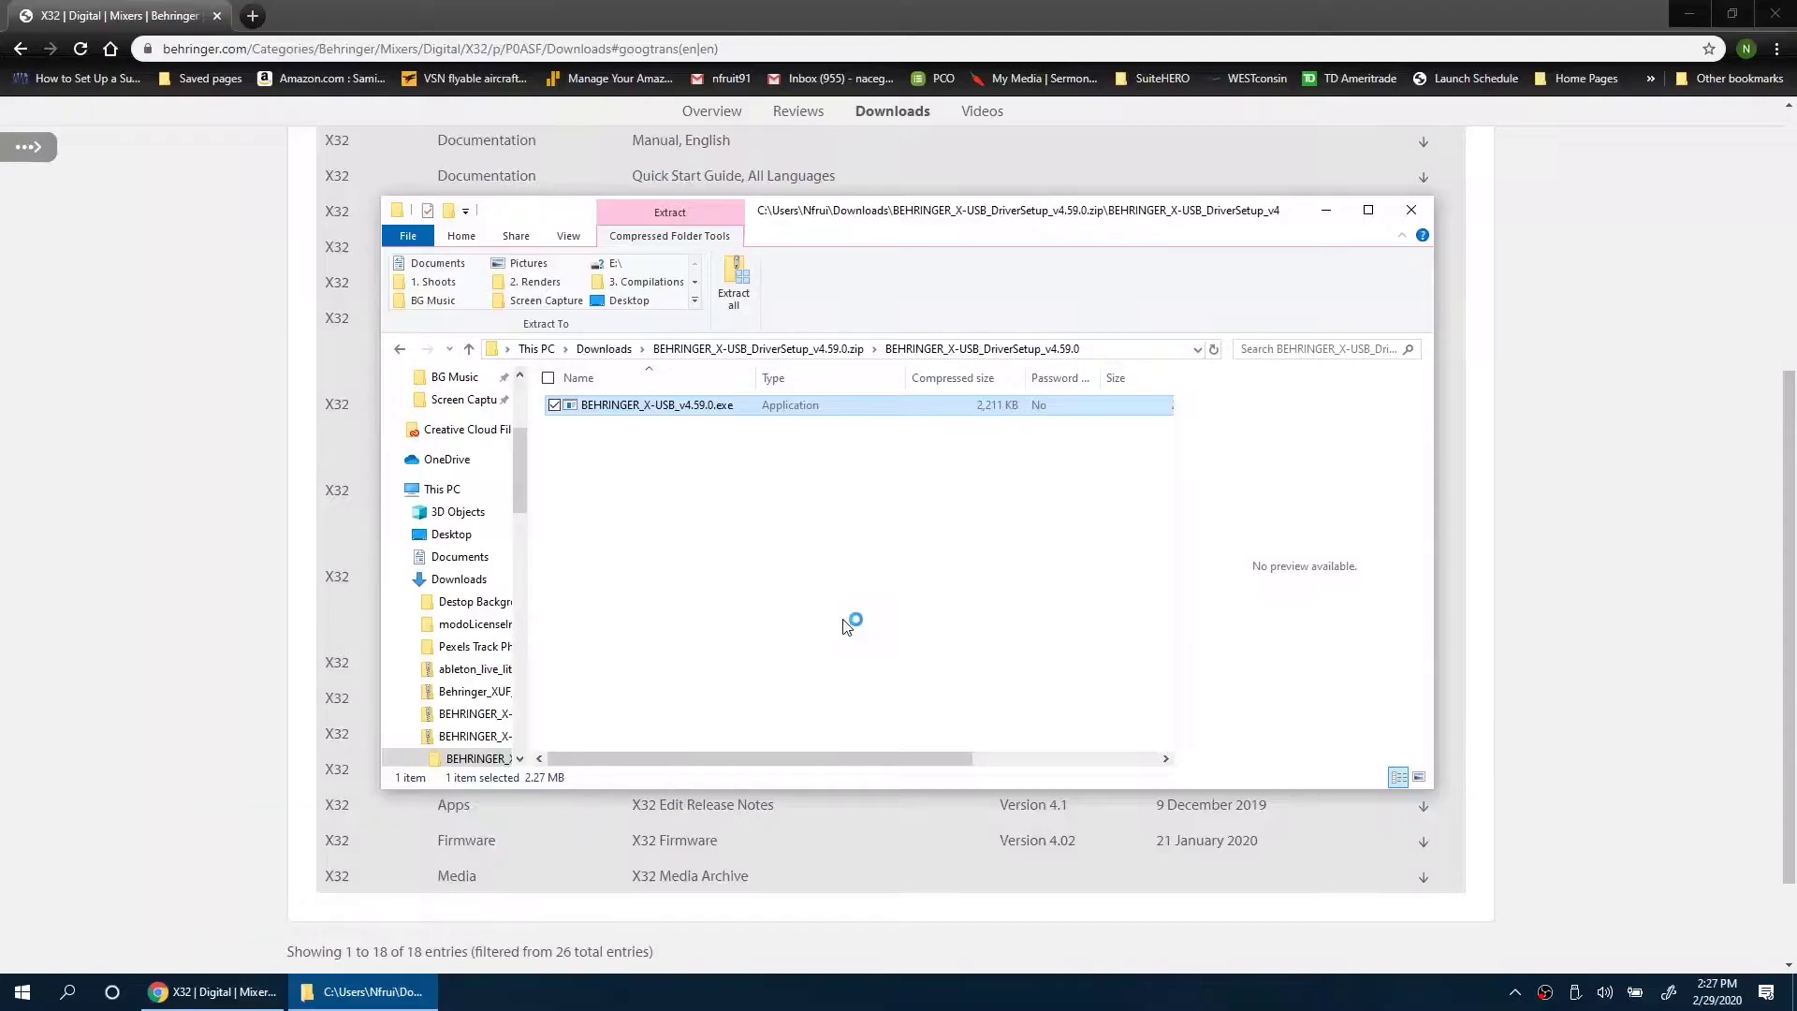
click(1003, 646)
click(1006, 645)
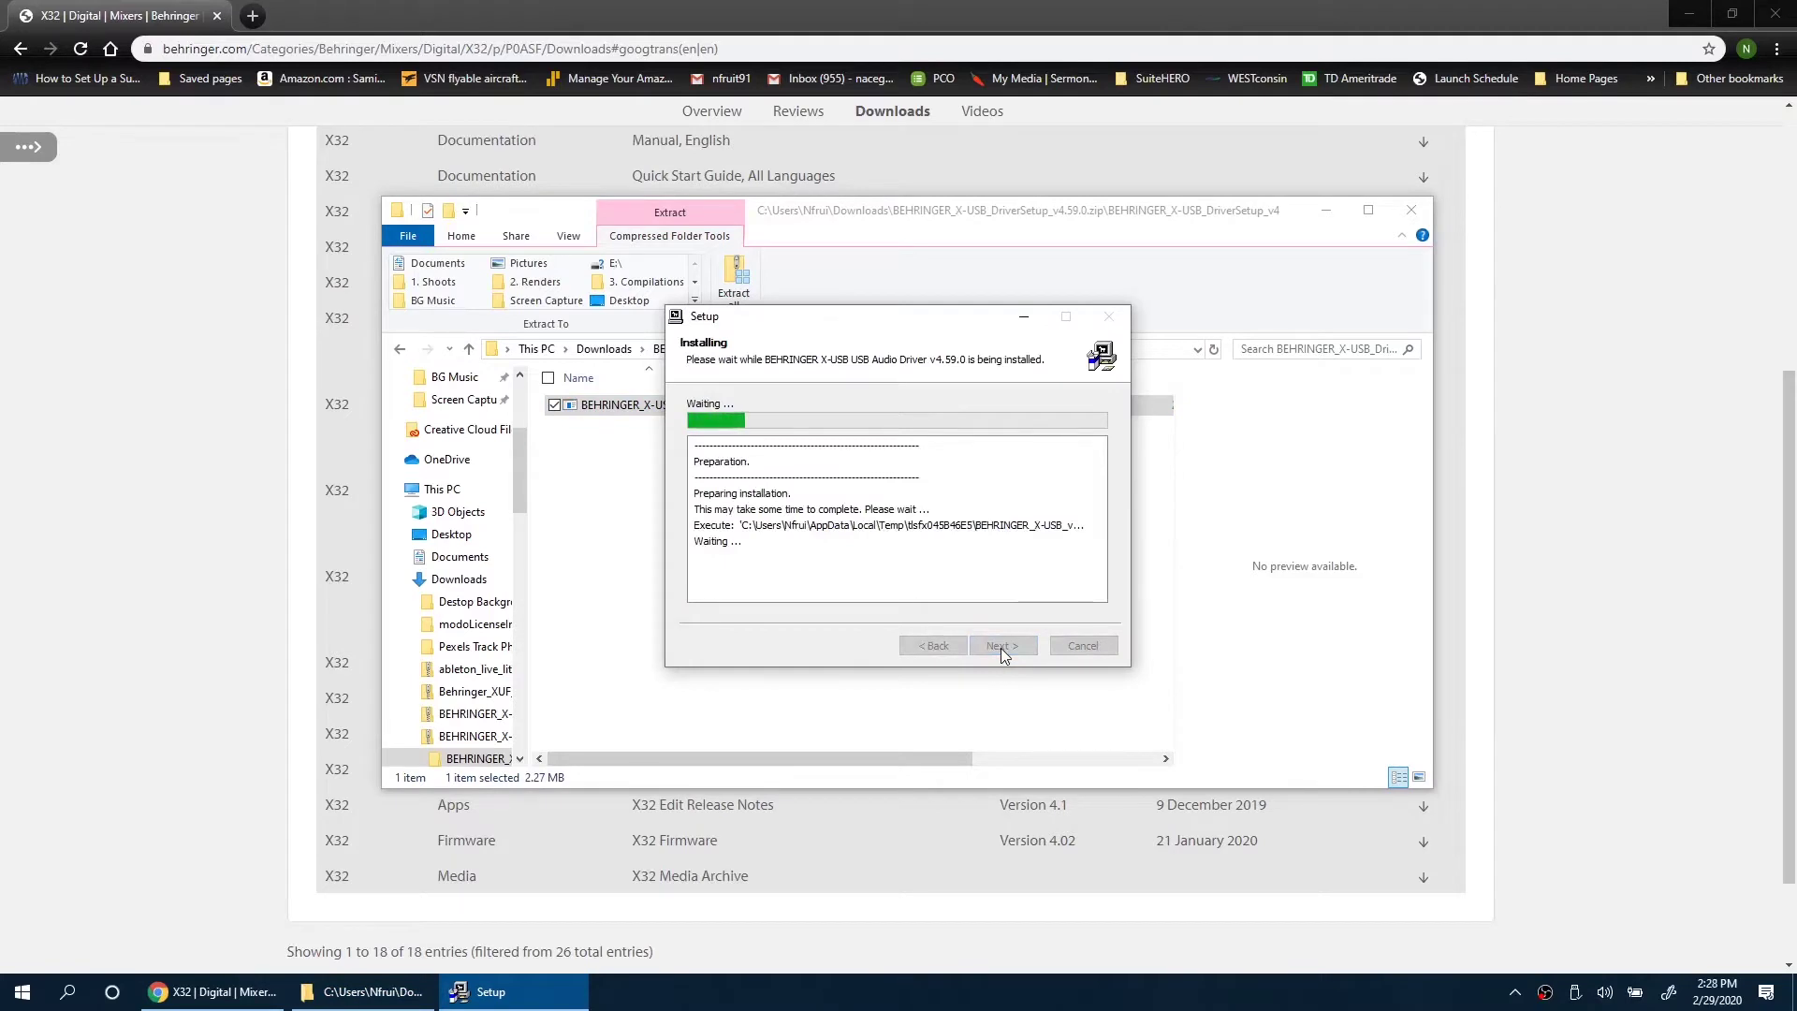
click(1001, 645)
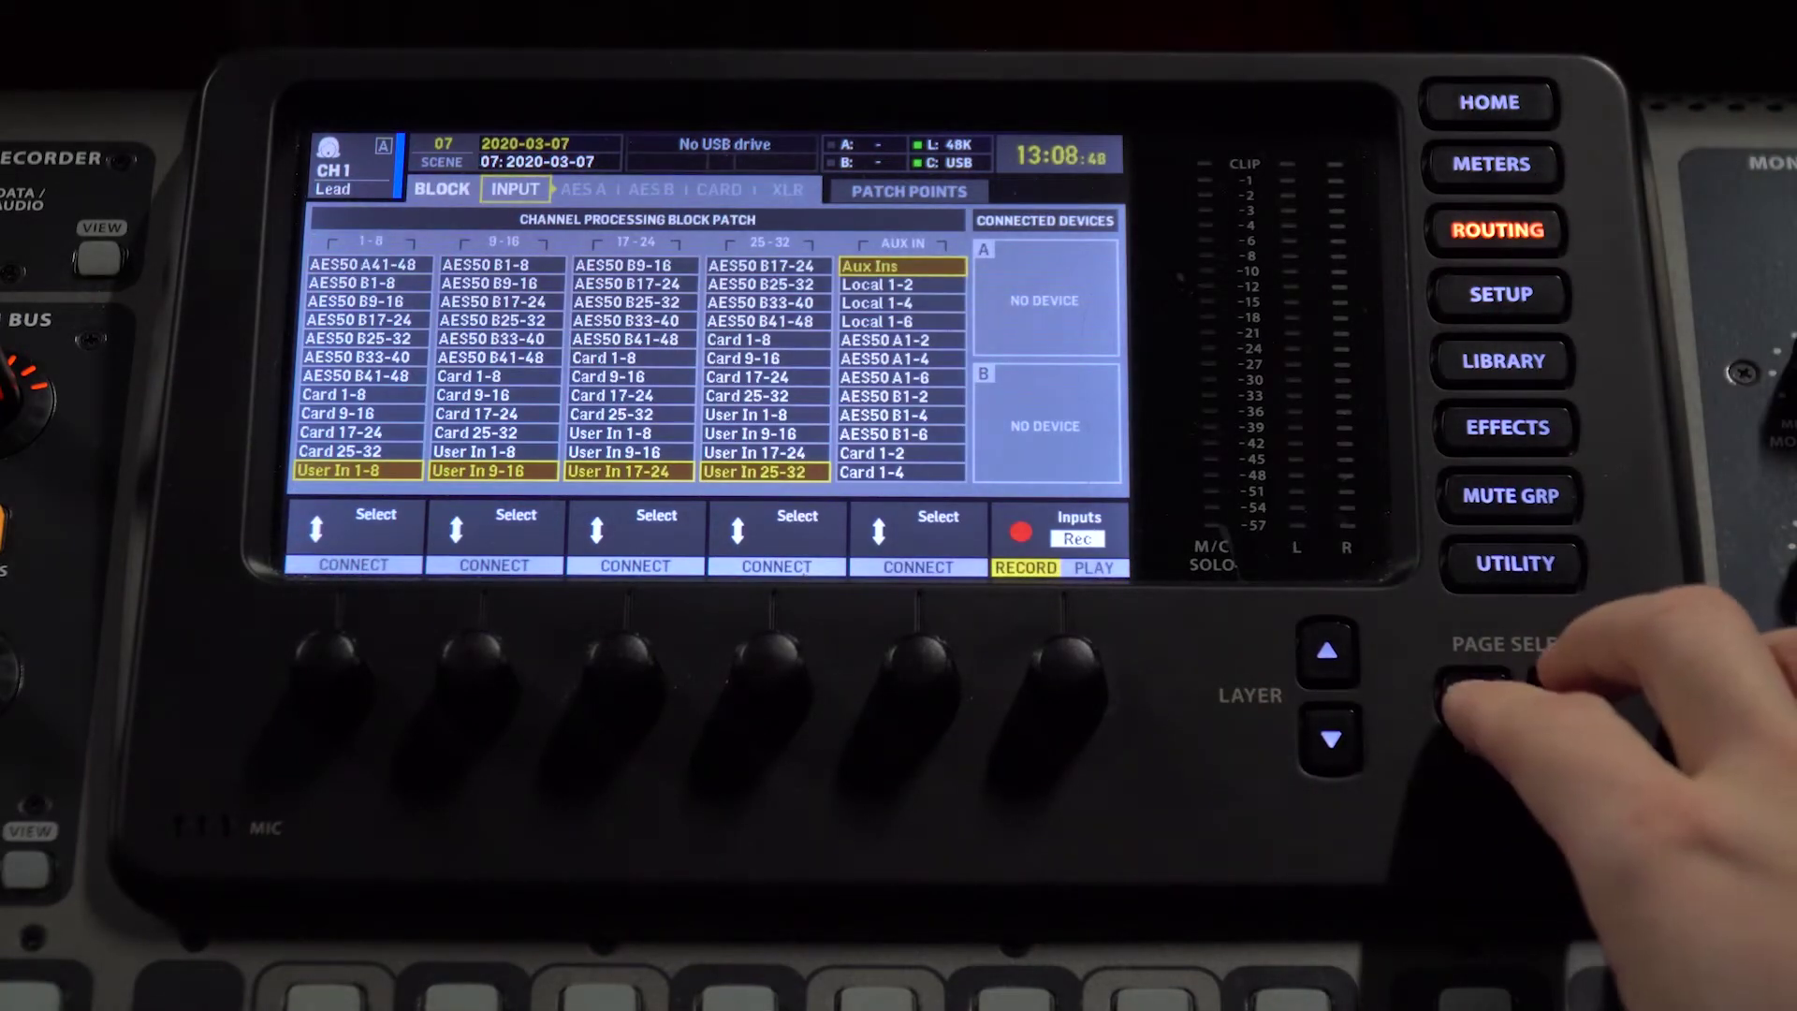
Page to the X32's CARD routing tab and patch card outputs 1–32 to AES50 A1–32
click(1474, 697)
click(1474, 697)
click(1474, 698)
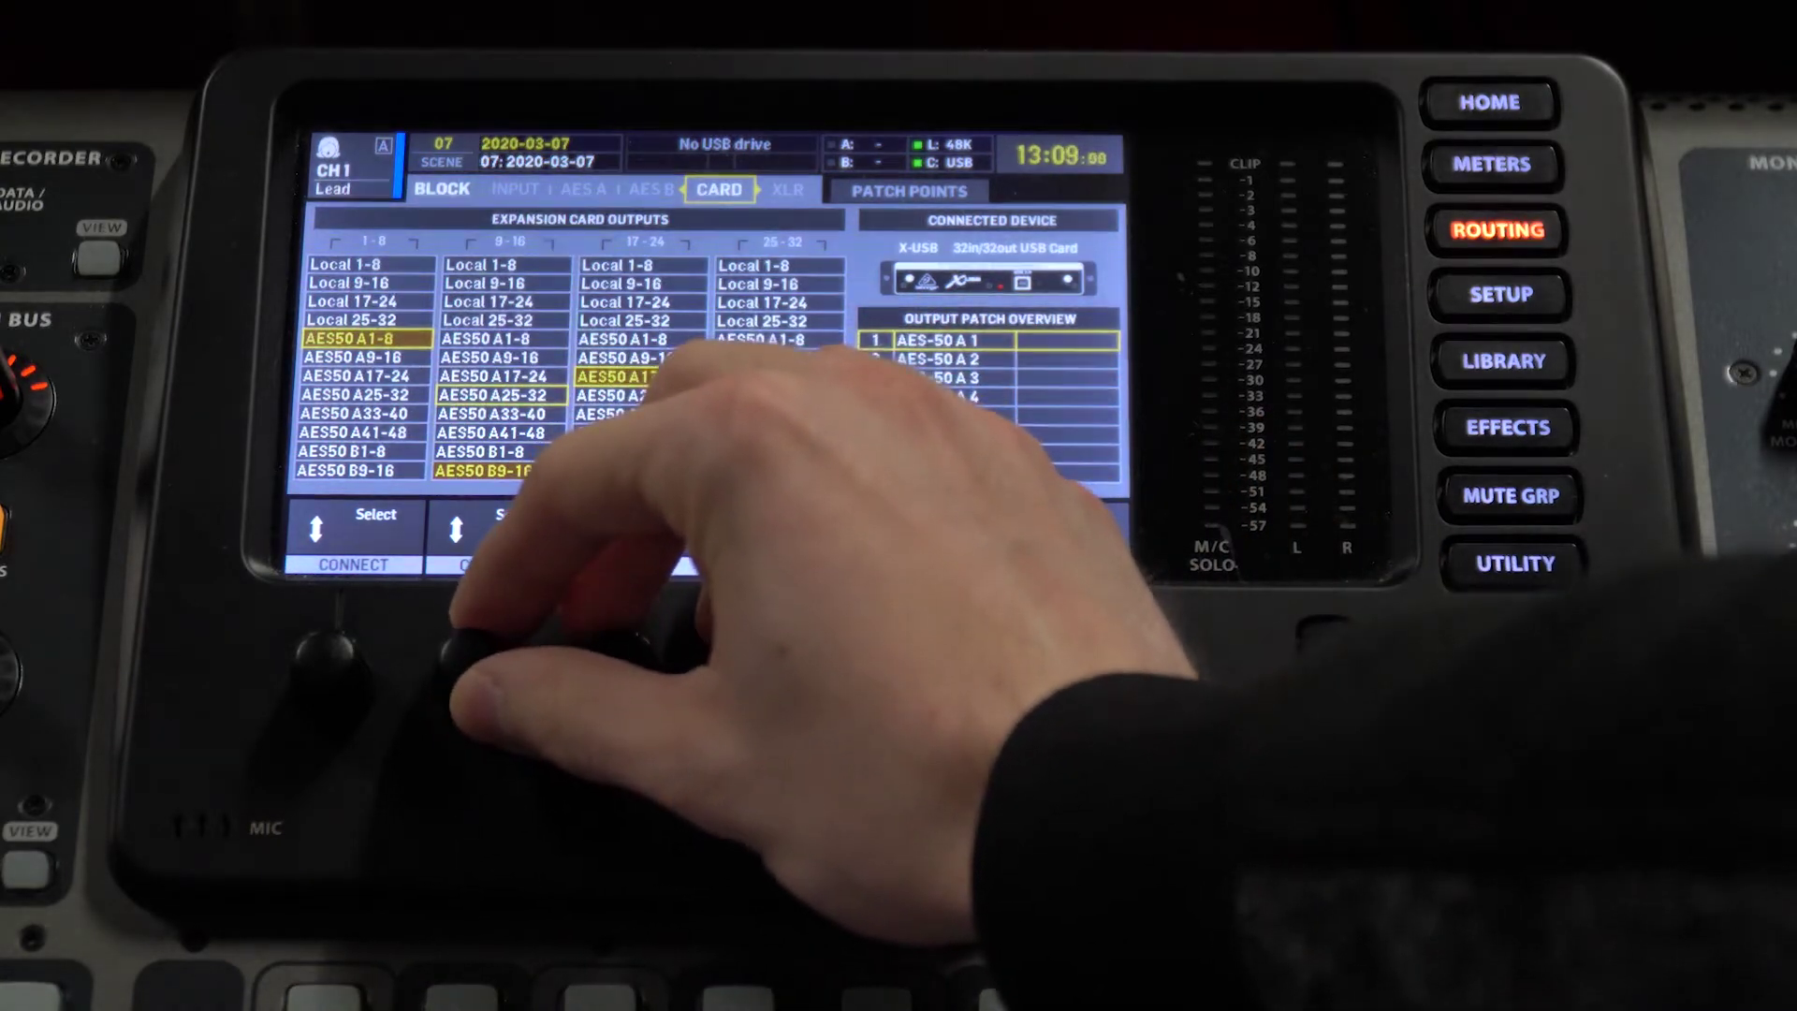
scroll(468, 646, up, 5)
scroll(468, 646, up, 1)
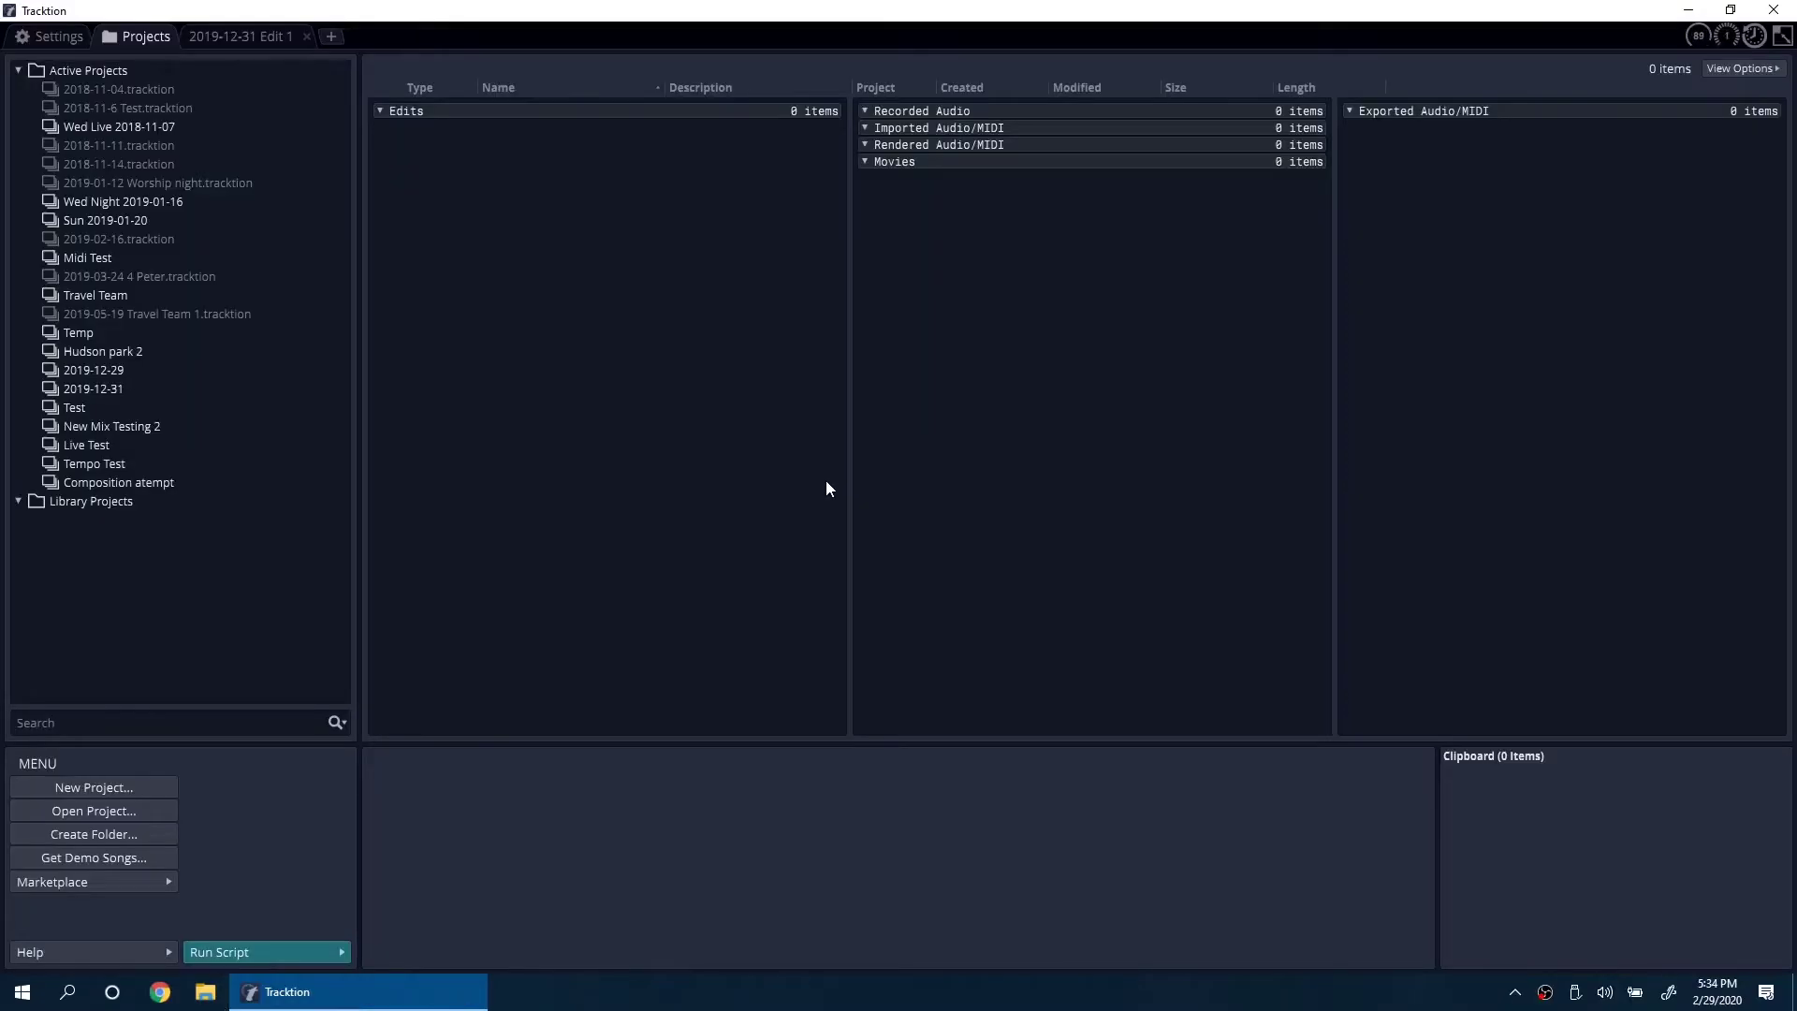
Set the audio device type to ASIO with the X-USB ASIO Driver, and enable Out 3 + 4
click(50, 37)
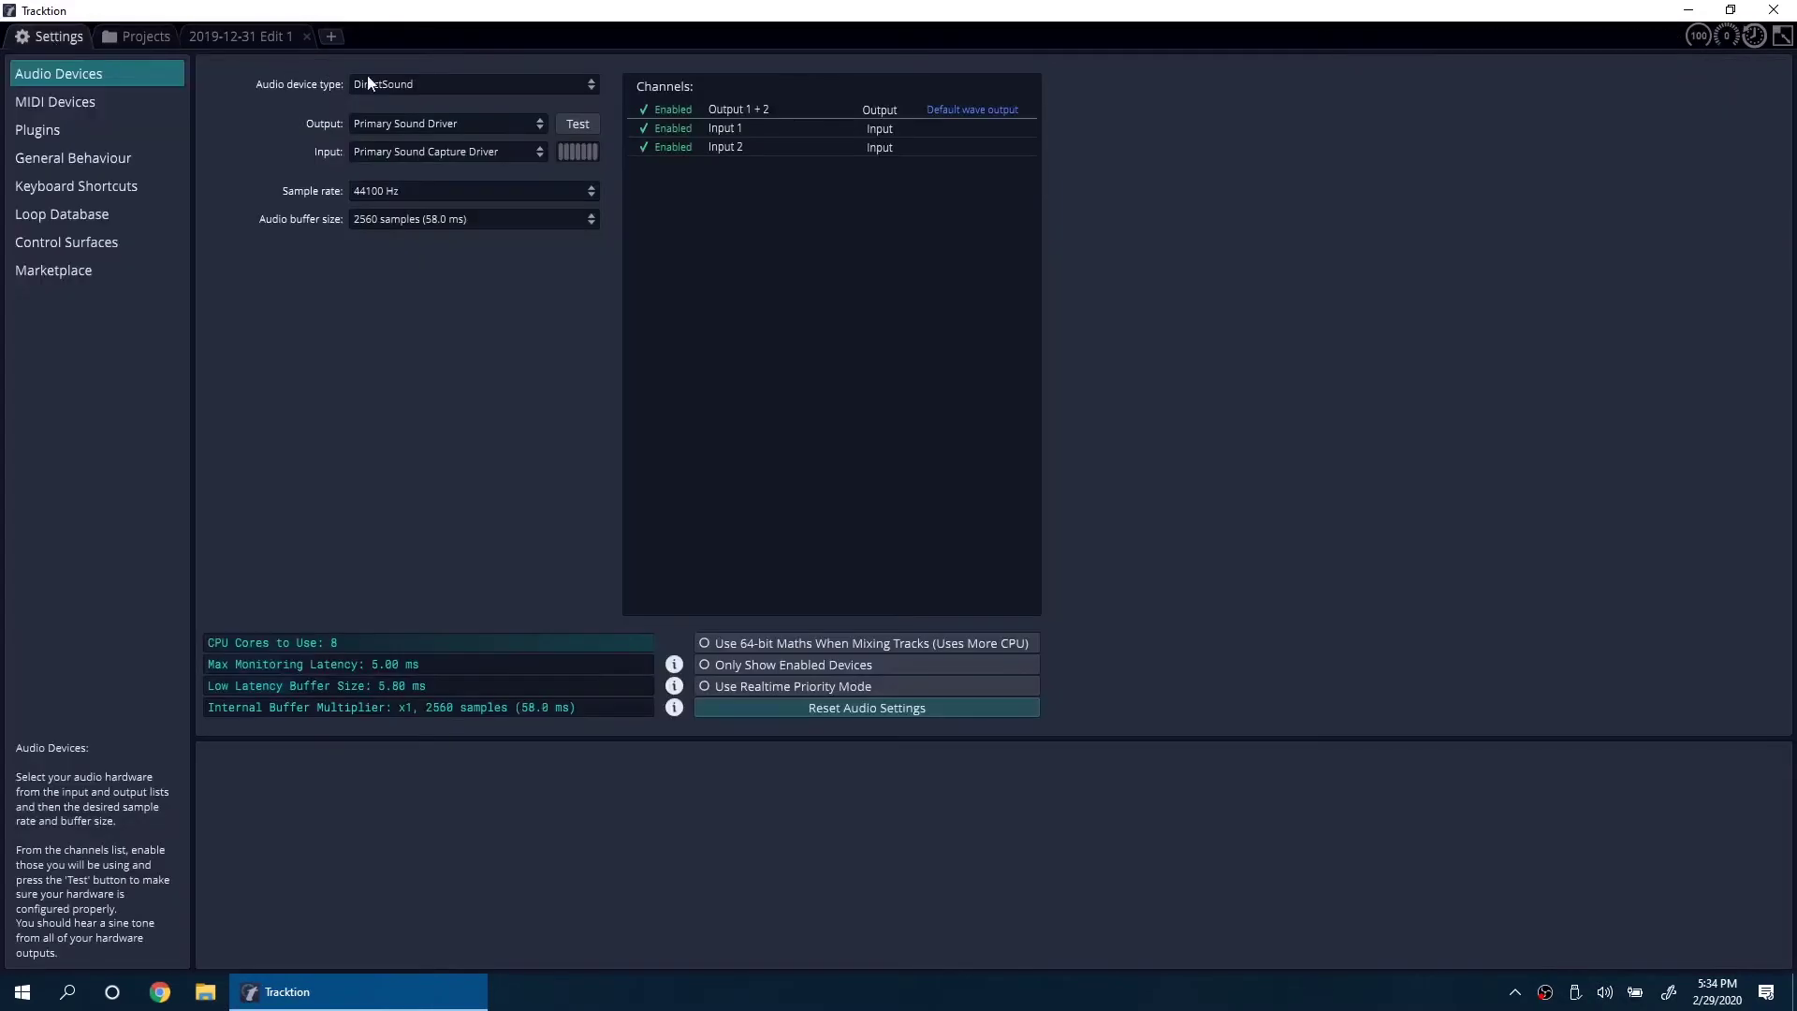
click(426, 87)
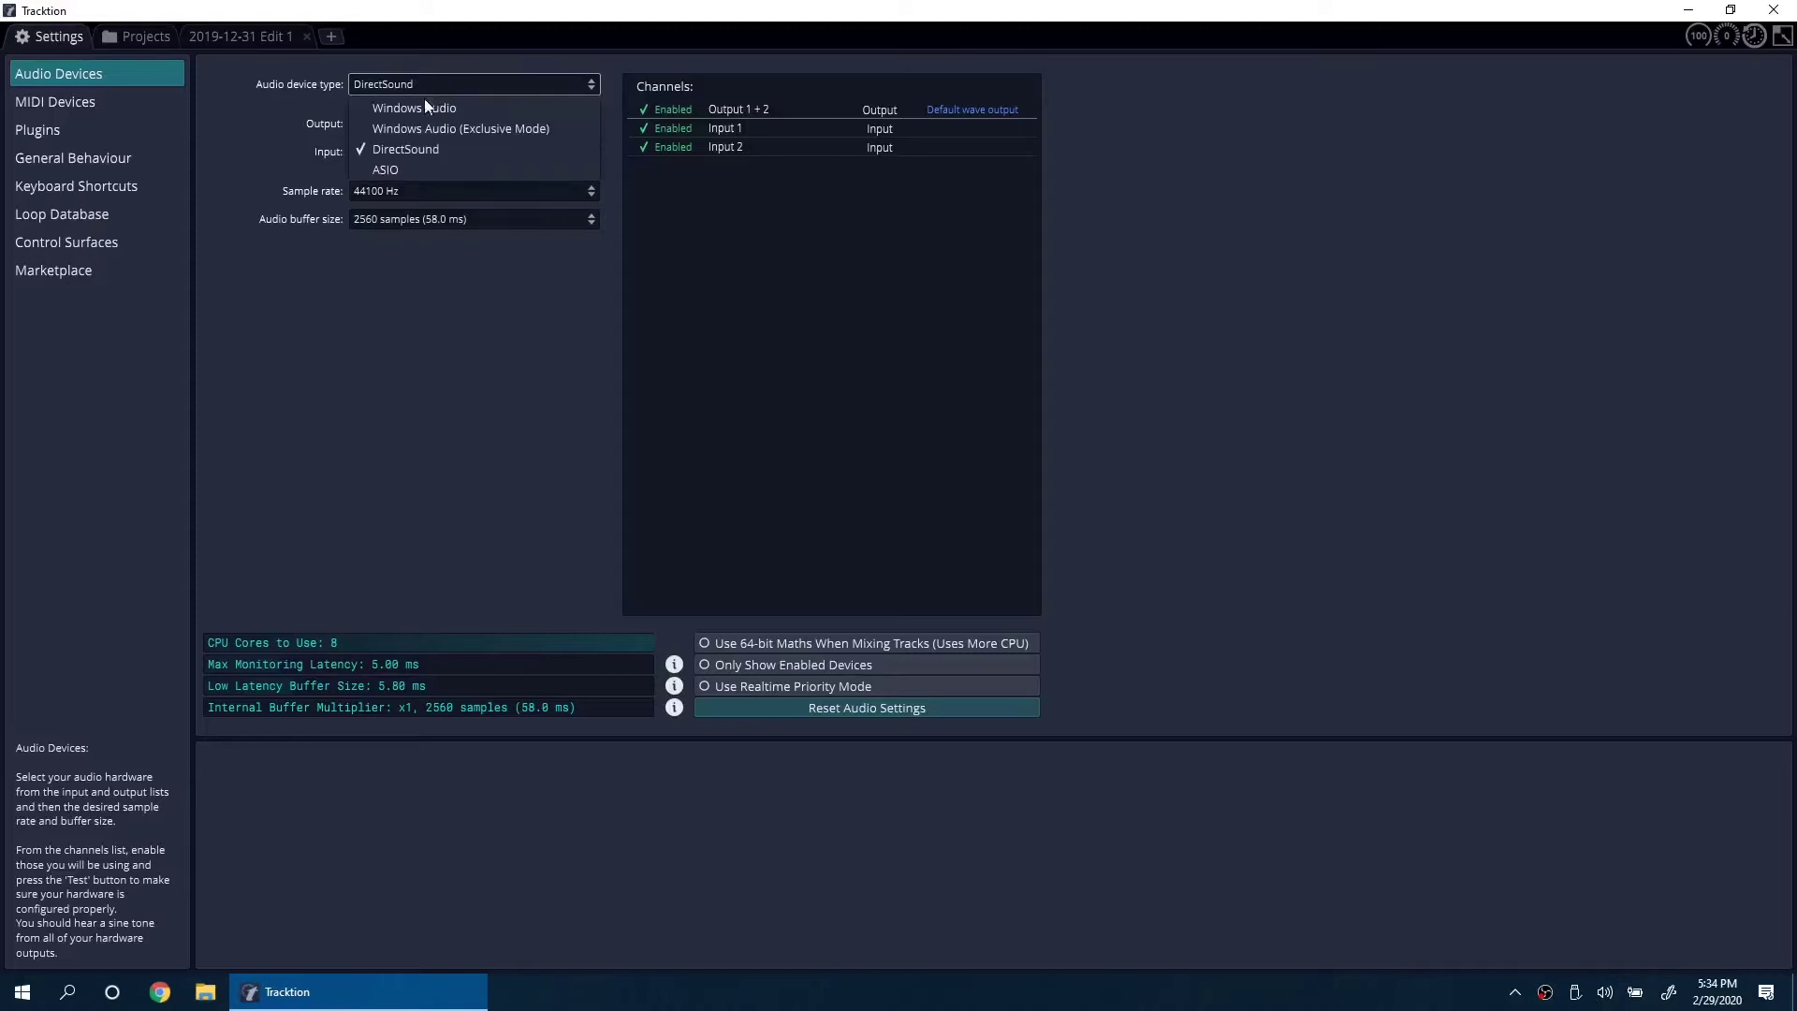
click(407, 166)
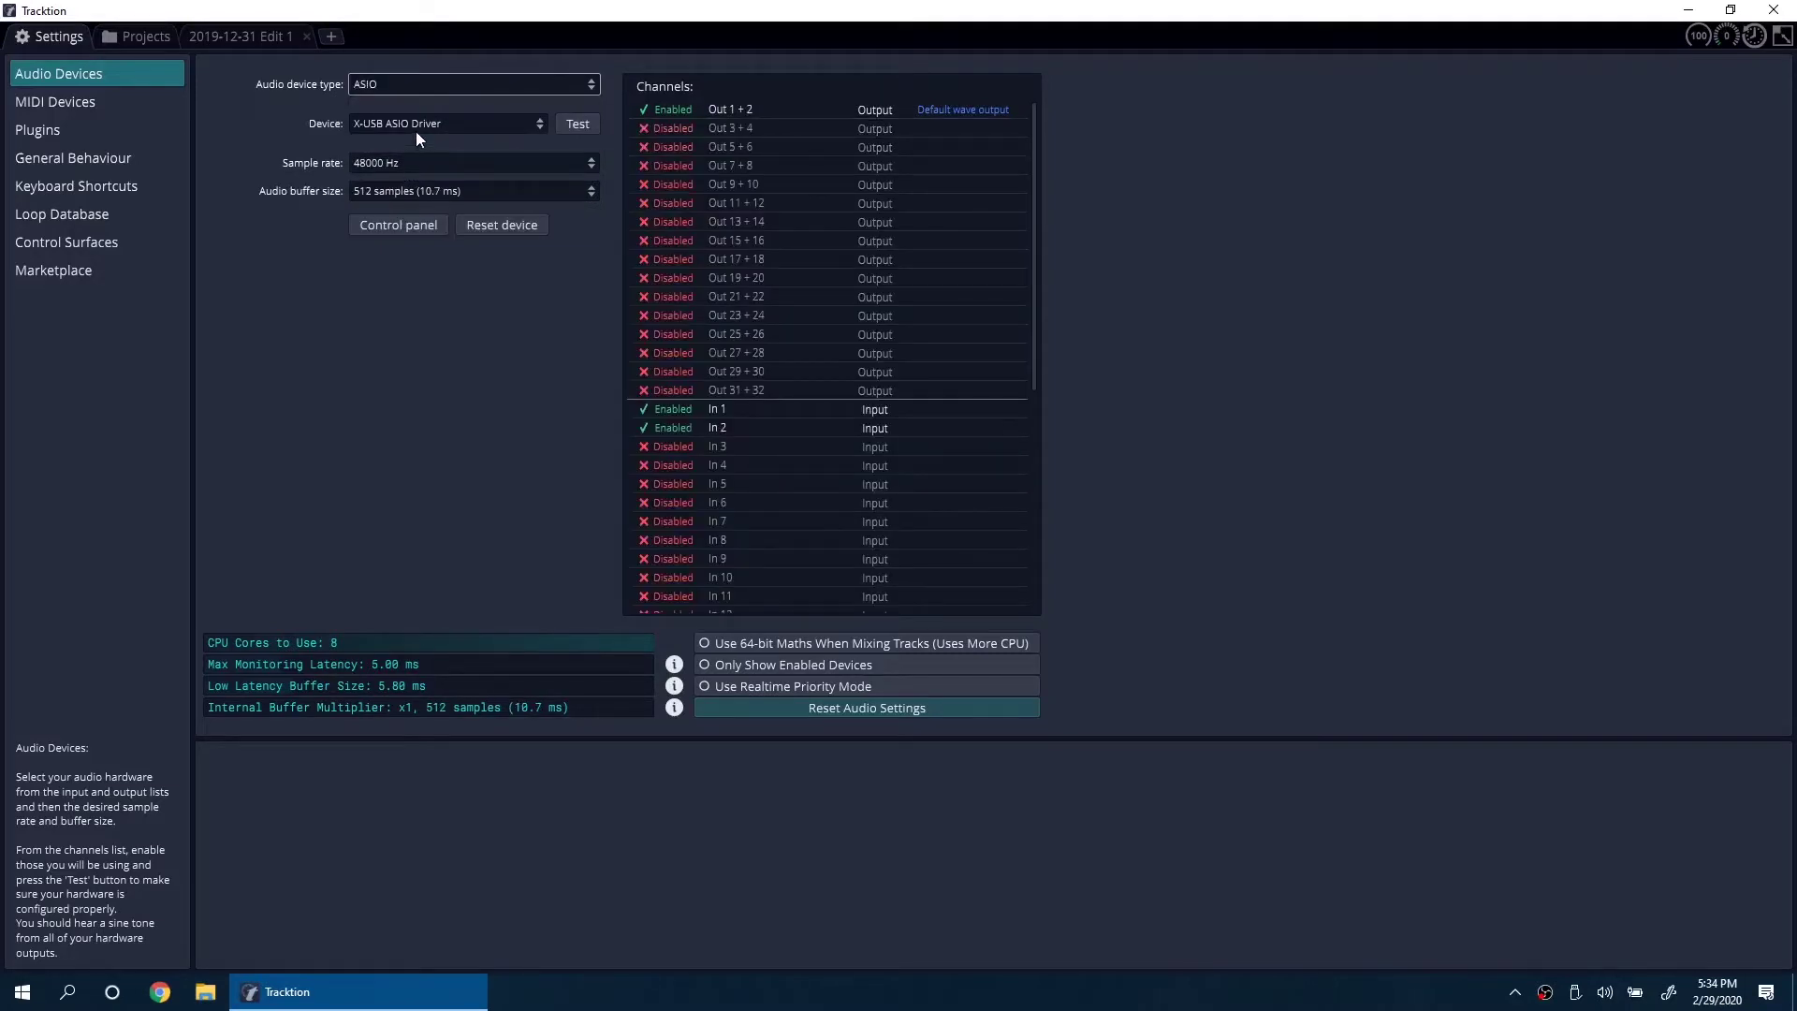
click(417, 132)
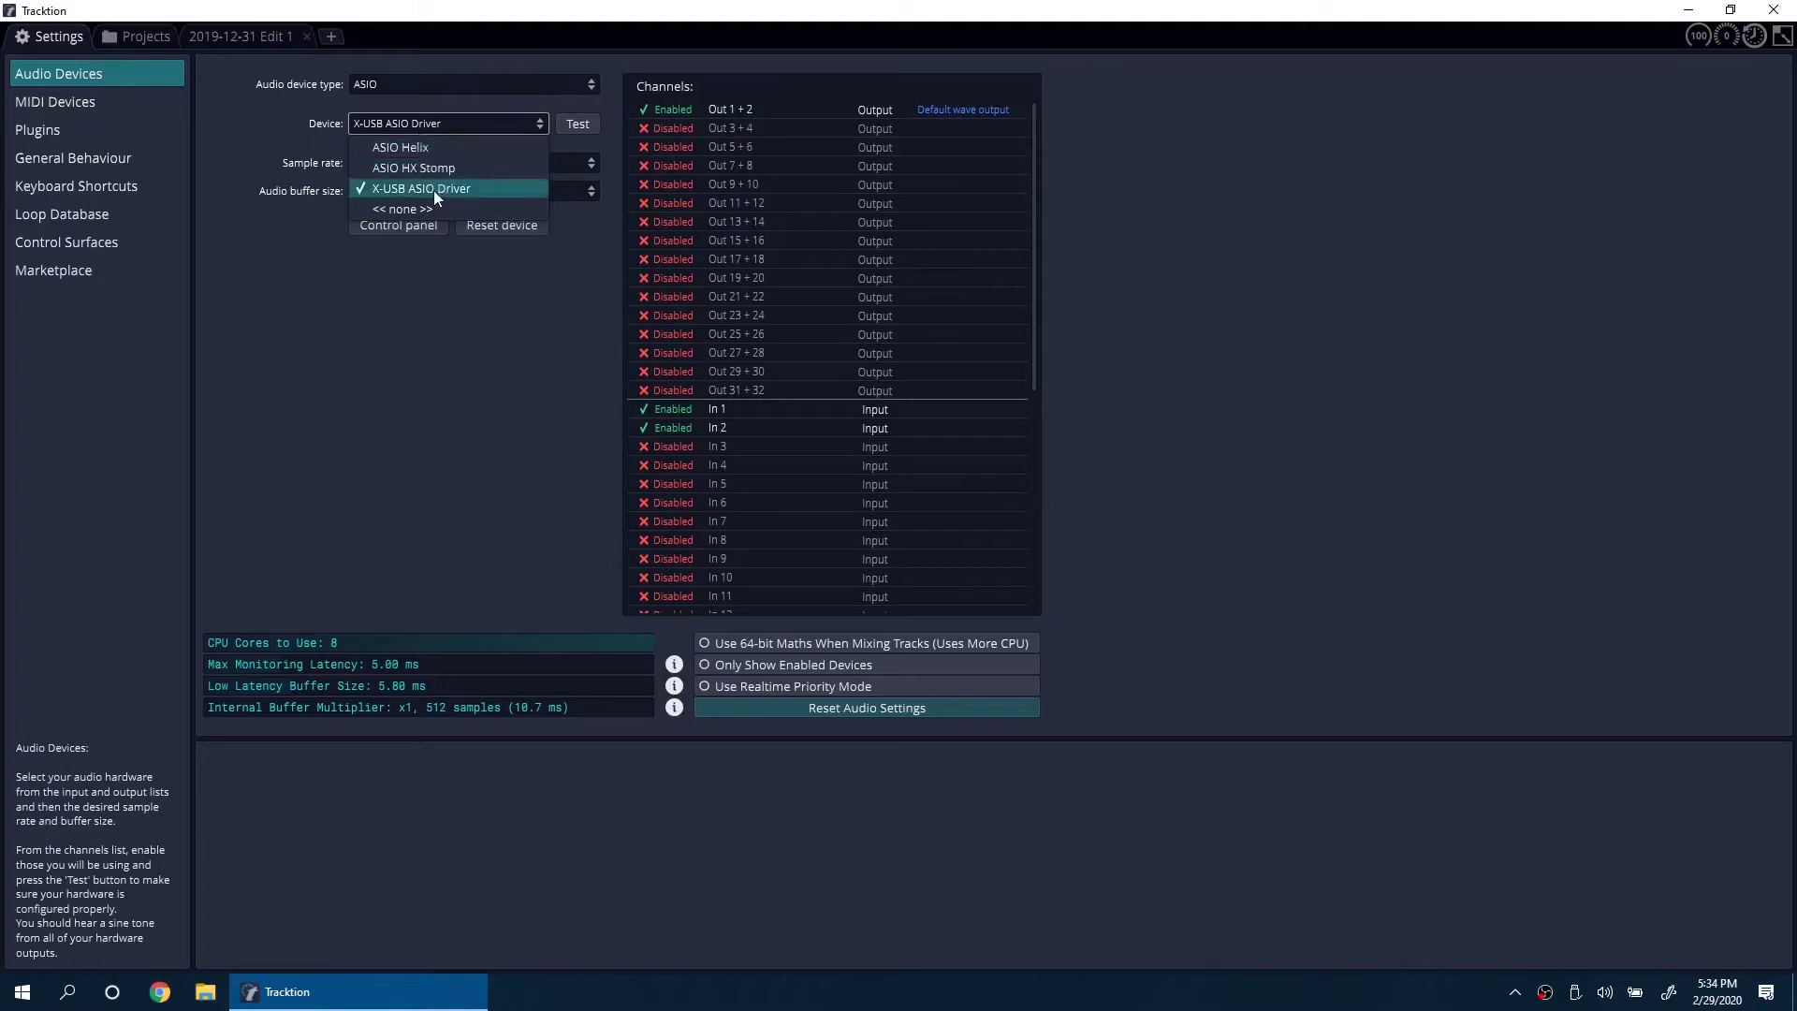
click(457, 189)
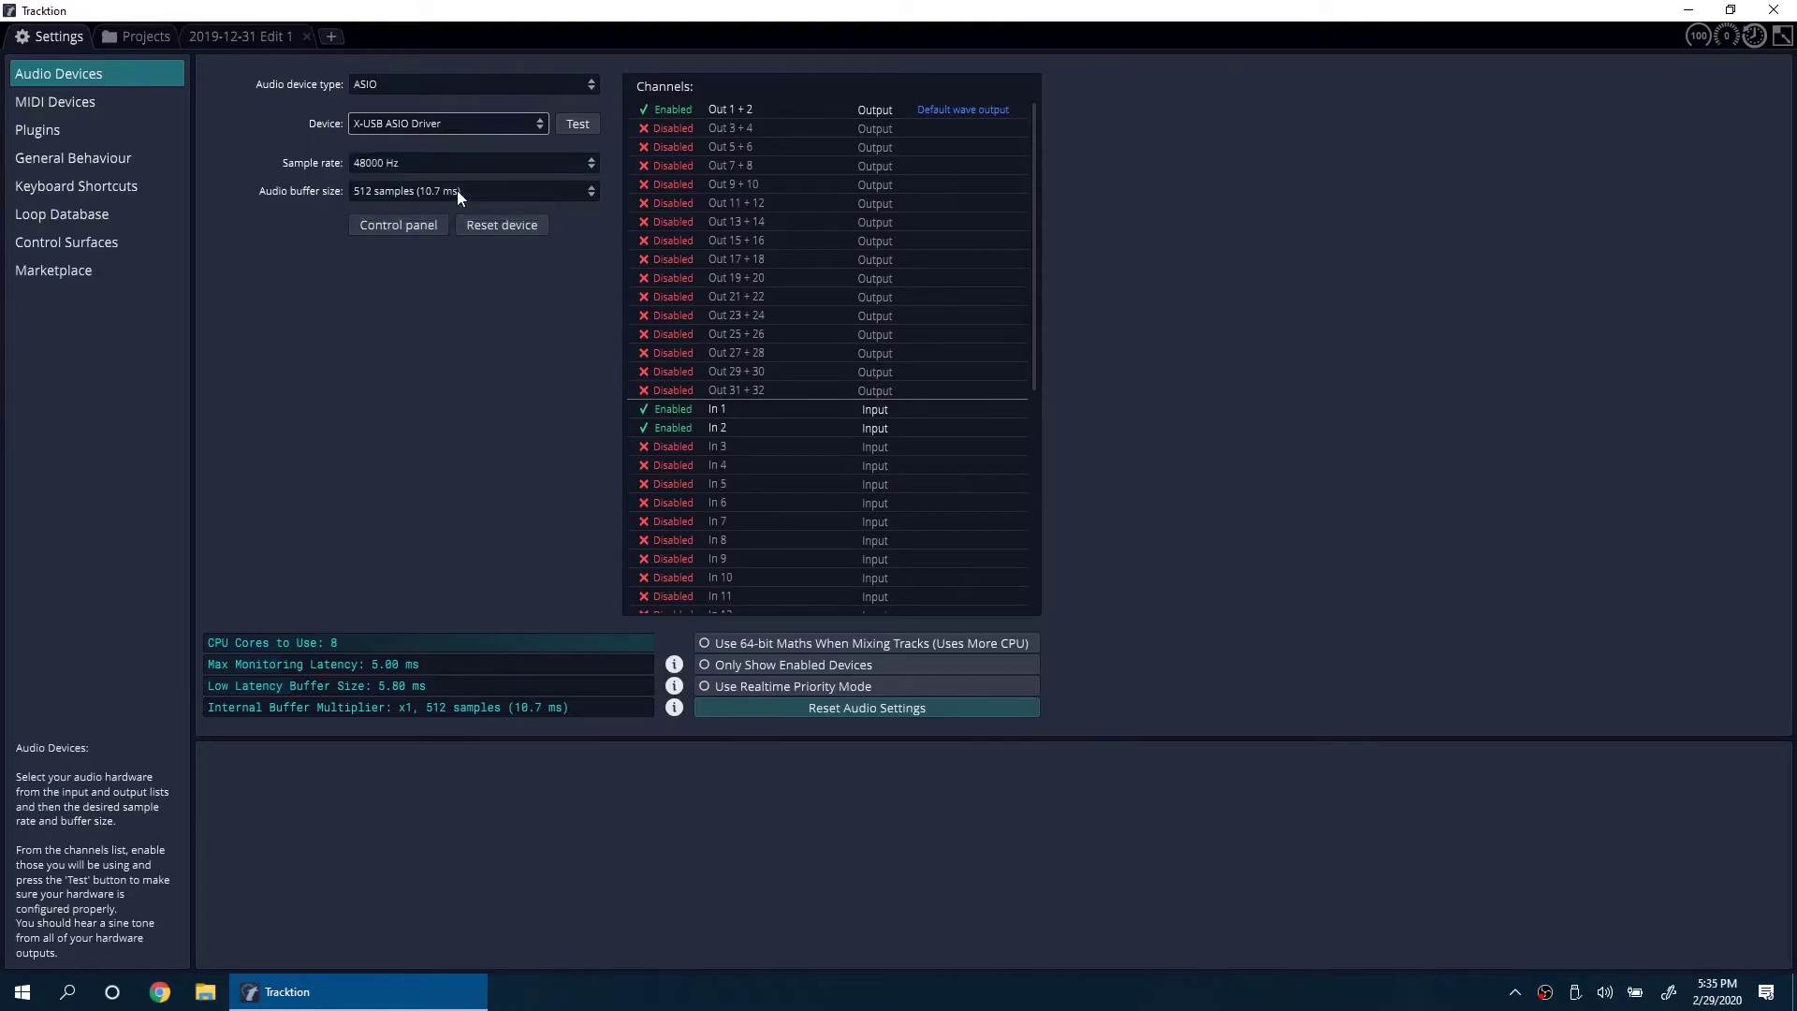
click(672, 131)
Enable the output pairs Out 5 + 6 through Out 31 + 32
click(672, 147)
click(672, 166)
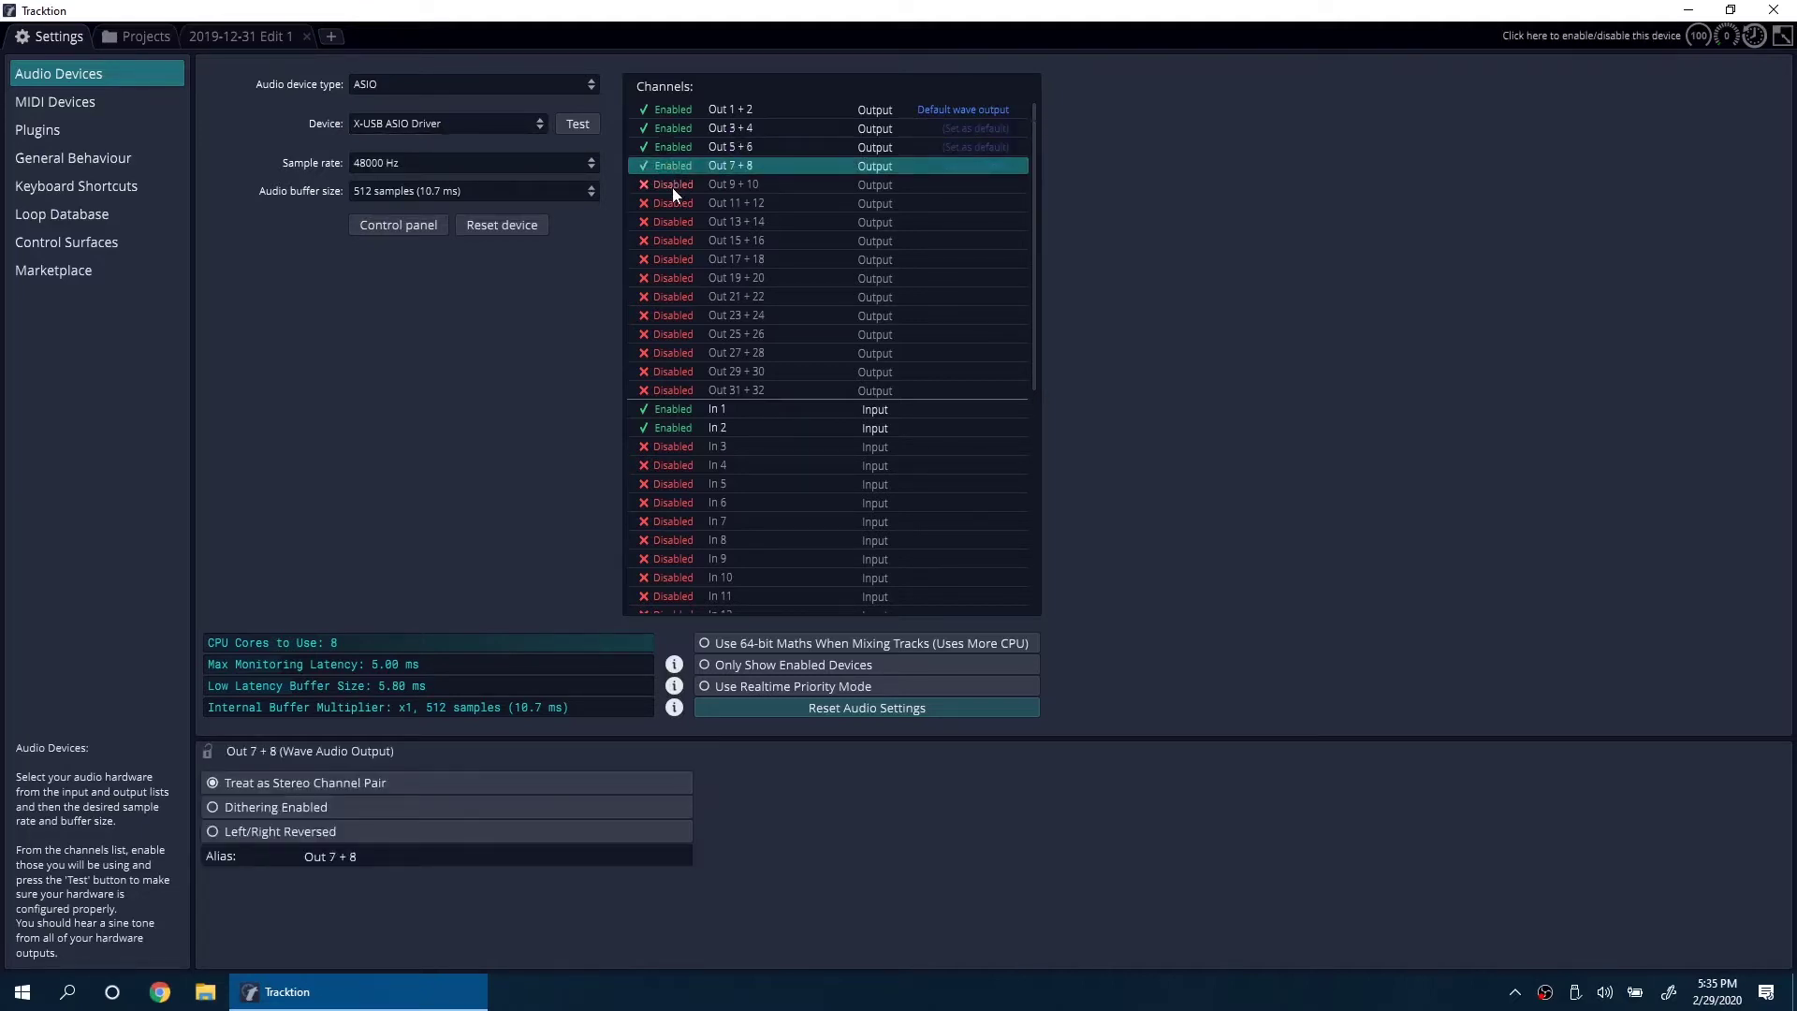
click(672, 185)
click(674, 208)
click(675, 223)
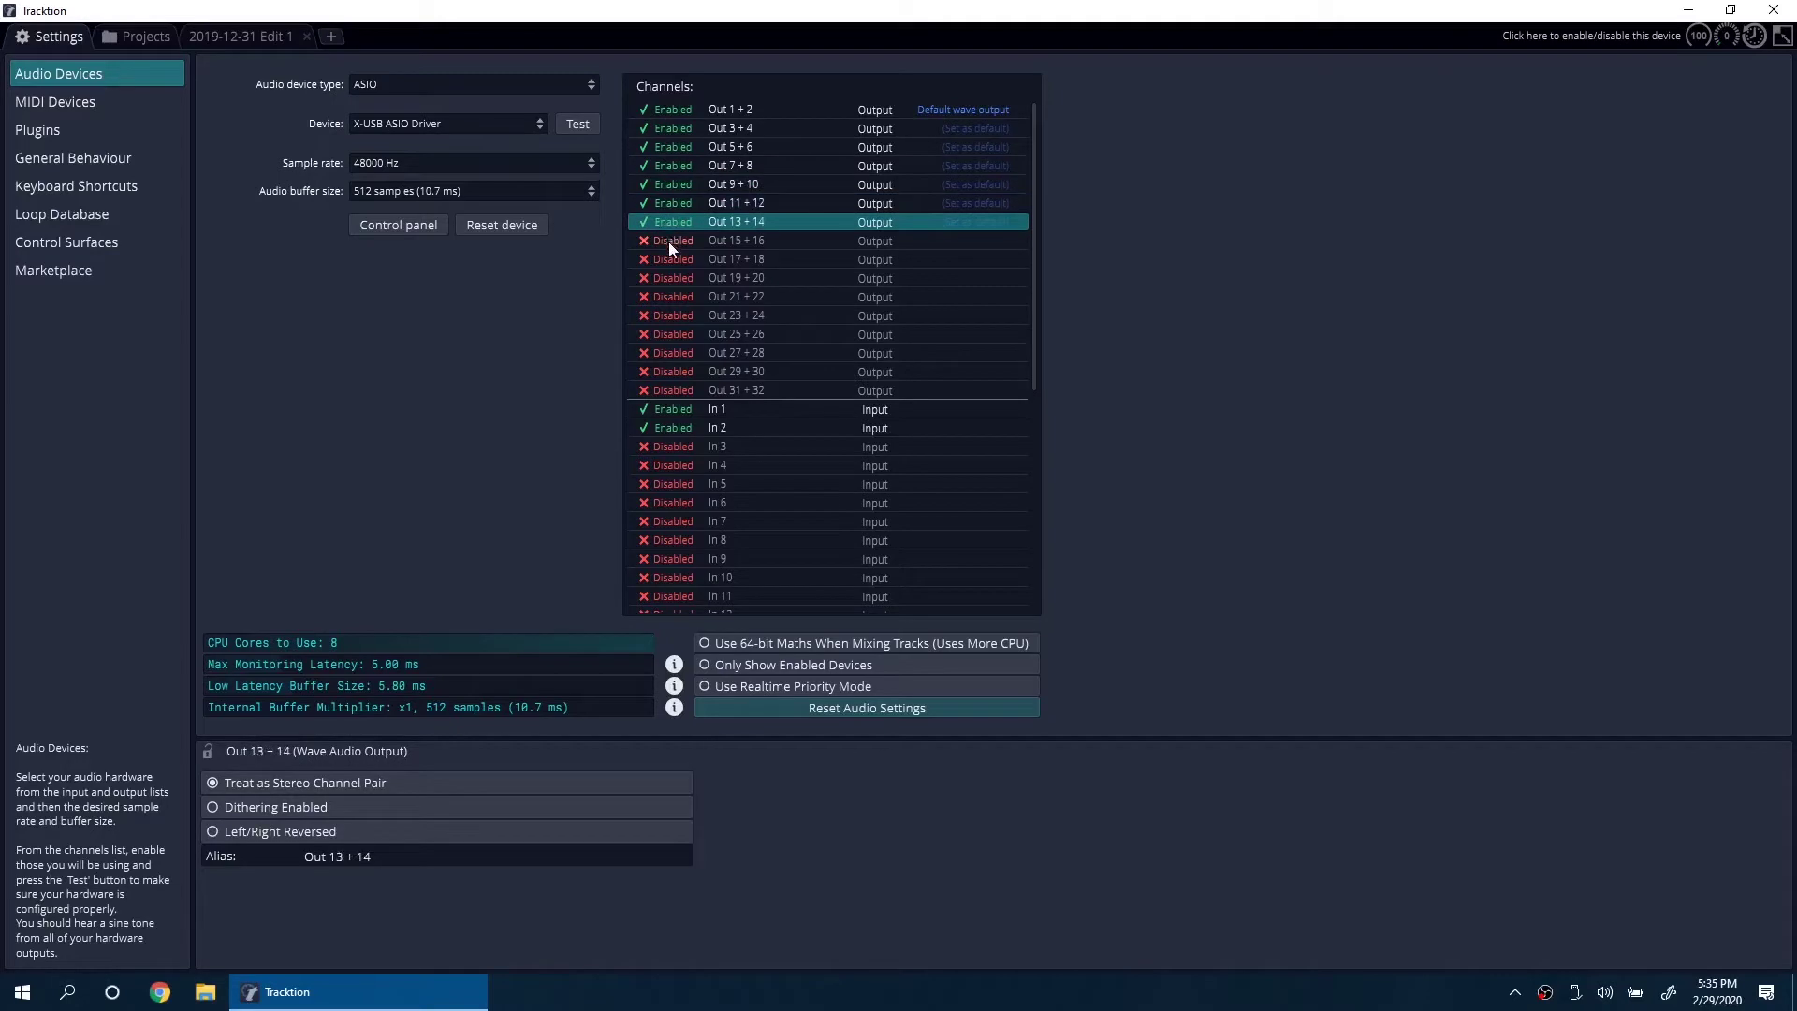
click(669, 241)
click(667, 260)
click(669, 278)
click(671, 298)
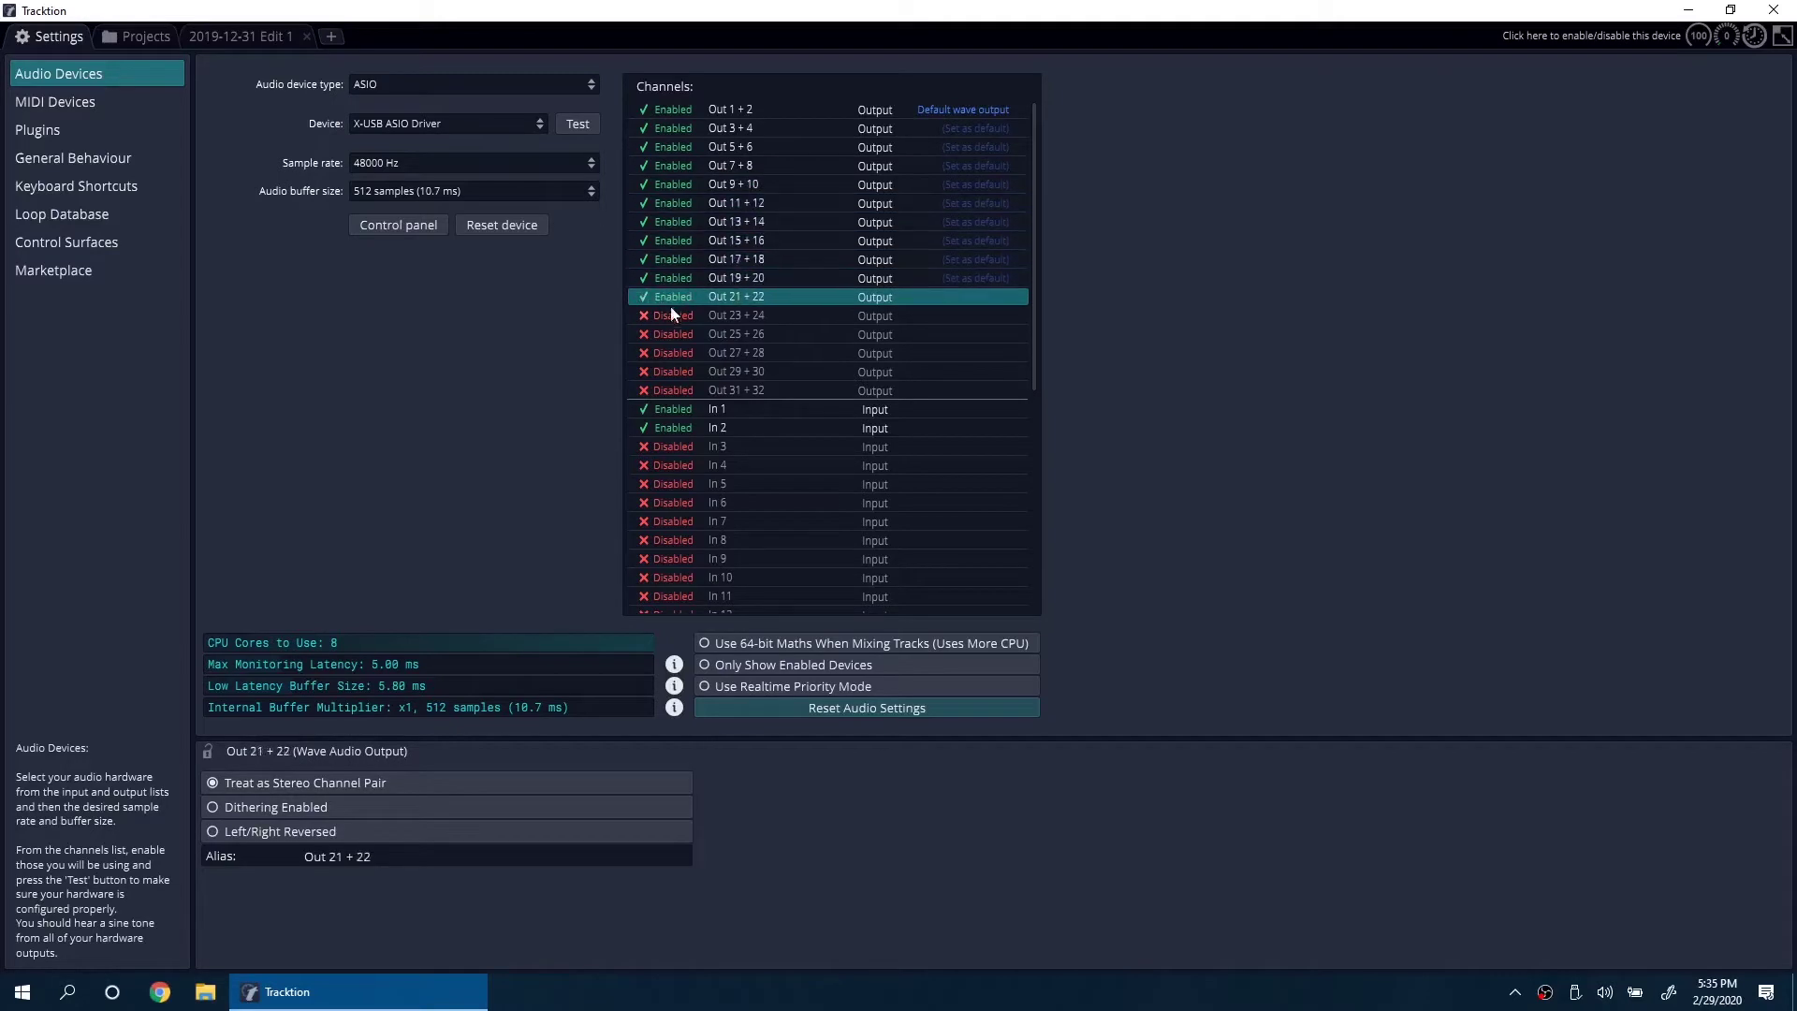
click(672, 317)
click(675, 335)
click(676, 354)
click(677, 373)
click(678, 391)
Enable the inputs In 3 through In 32
click(679, 448)
click(679, 466)
click(680, 485)
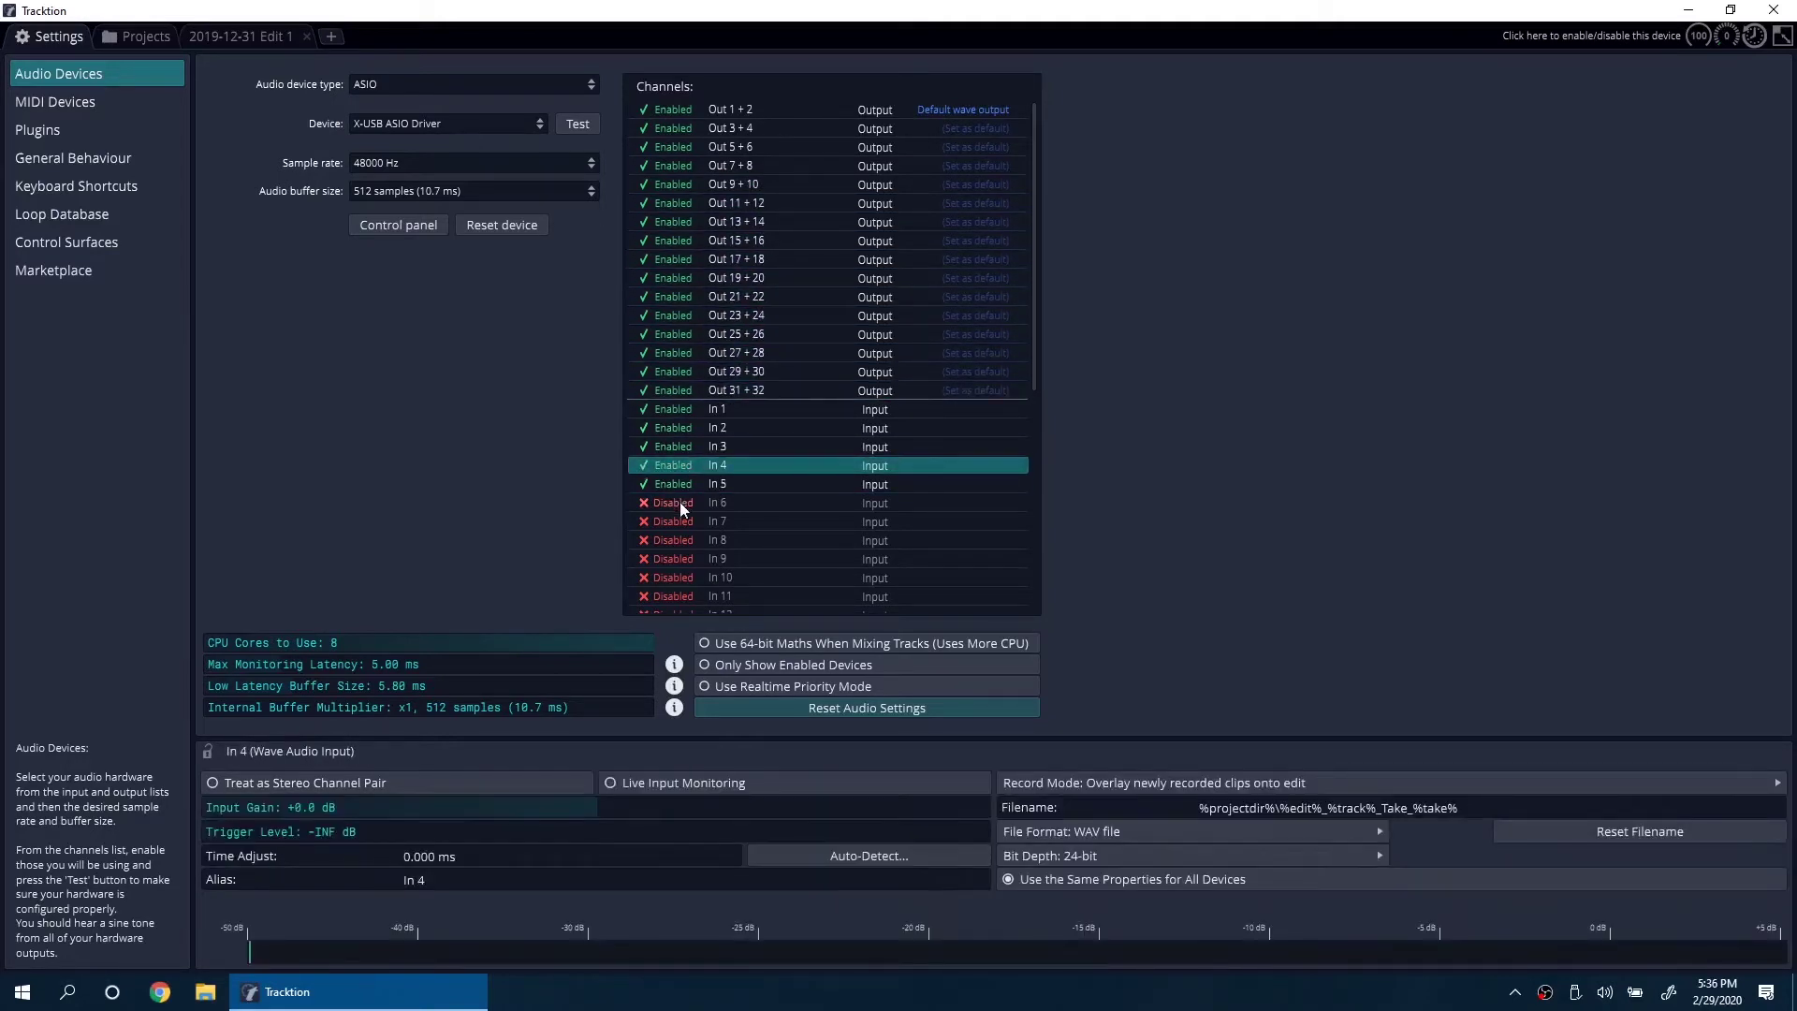
drag(679, 502, 677, 582)
scroll(677, 582, down, 7)
drag(674, 210, 681, 604)
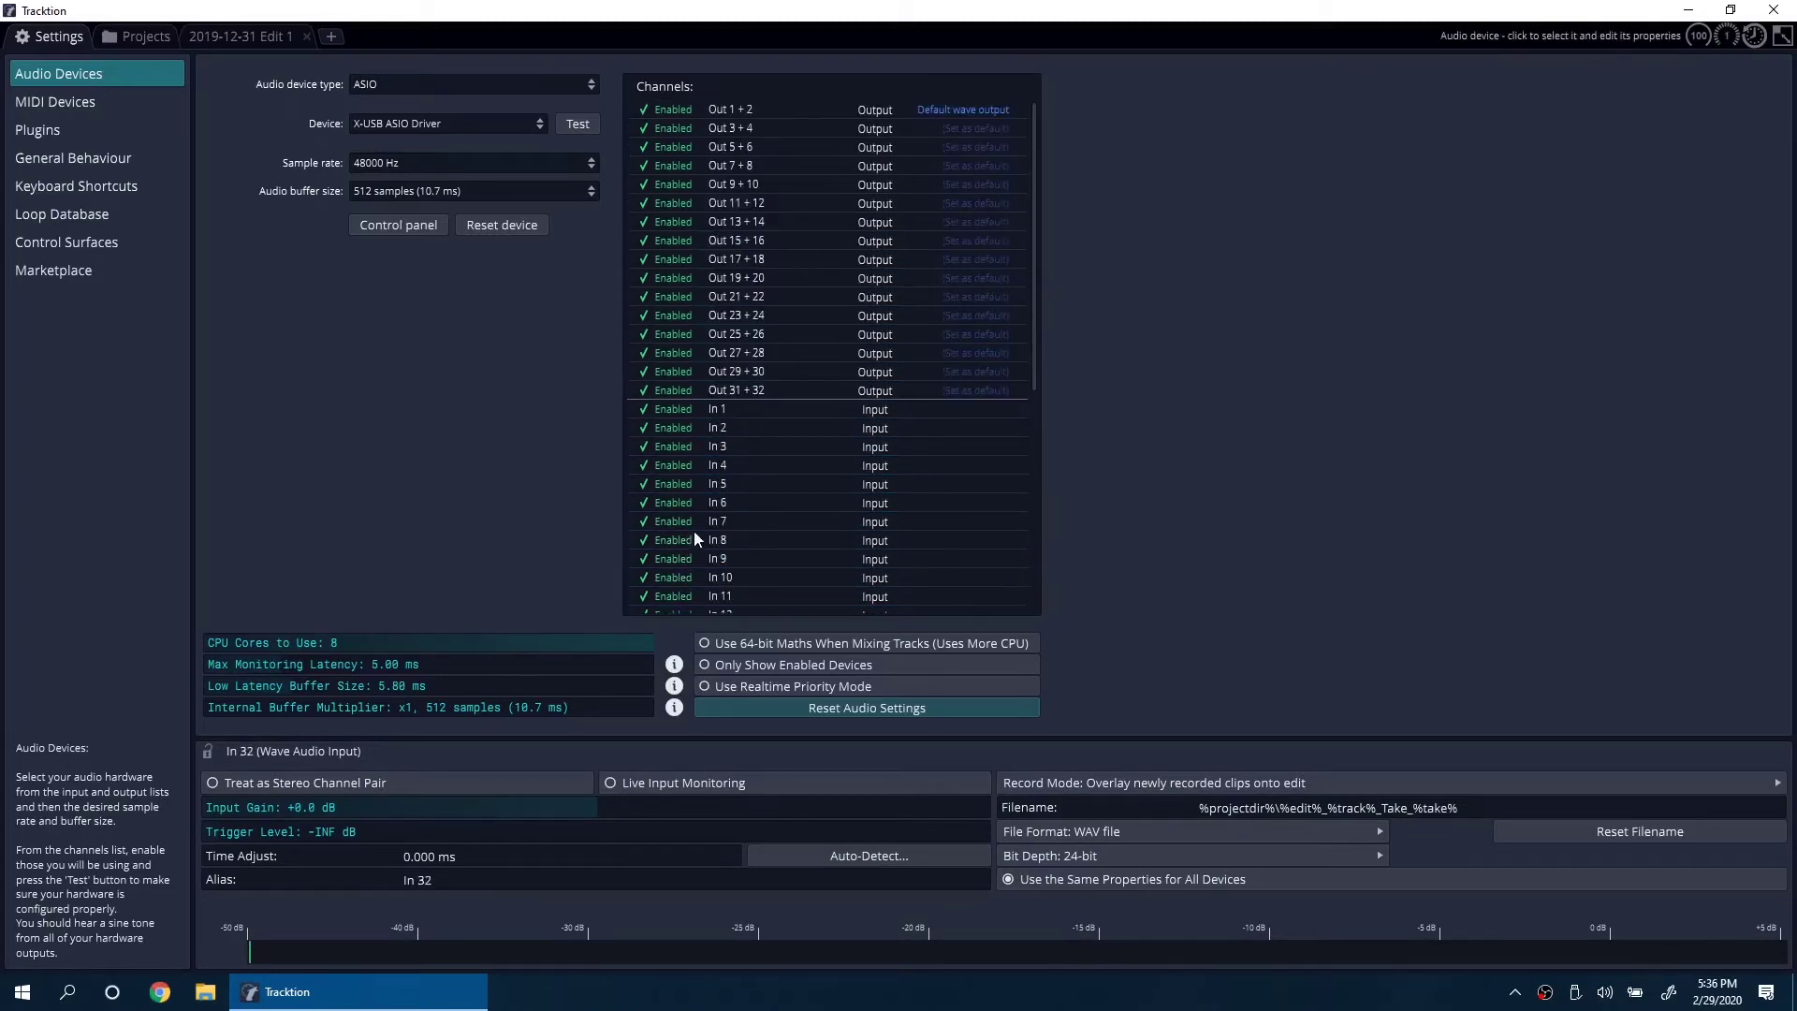
click(726, 111)
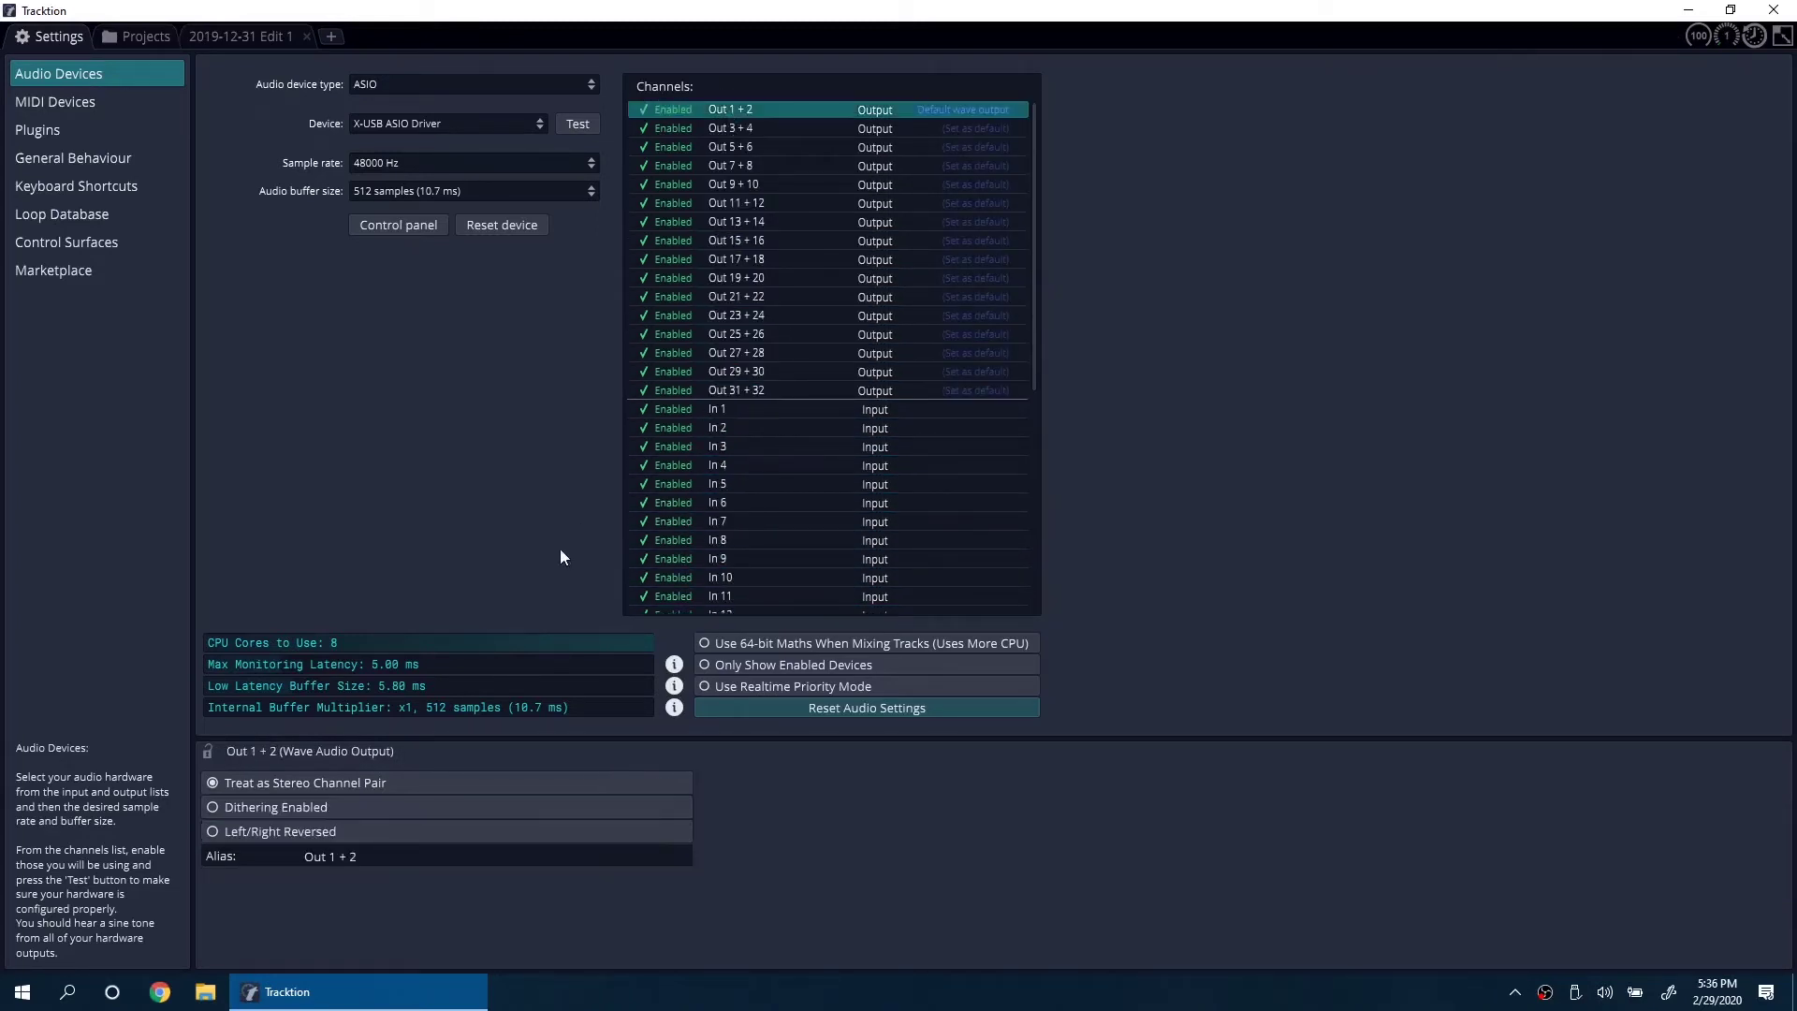
Uncheck Treat as Stereo Channel Pair for Out 1 + 2 through Out 15 + 16
click(386, 781)
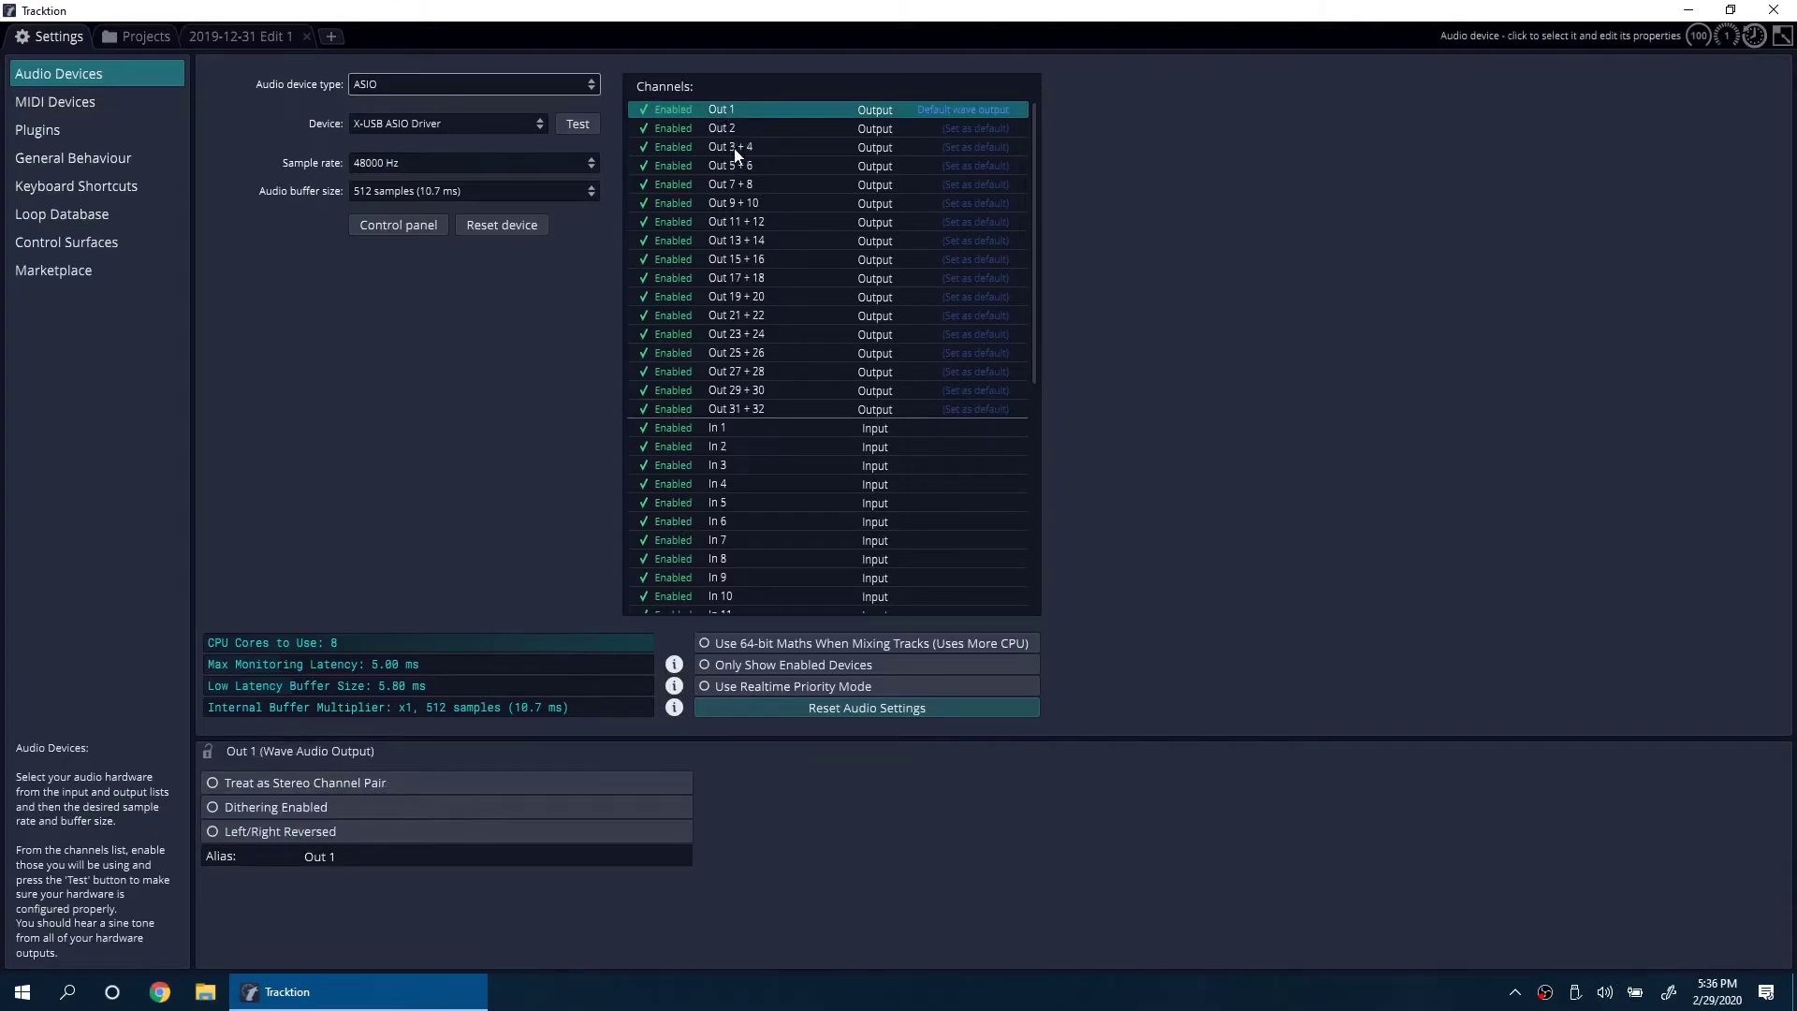
click(735, 155)
click(429, 781)
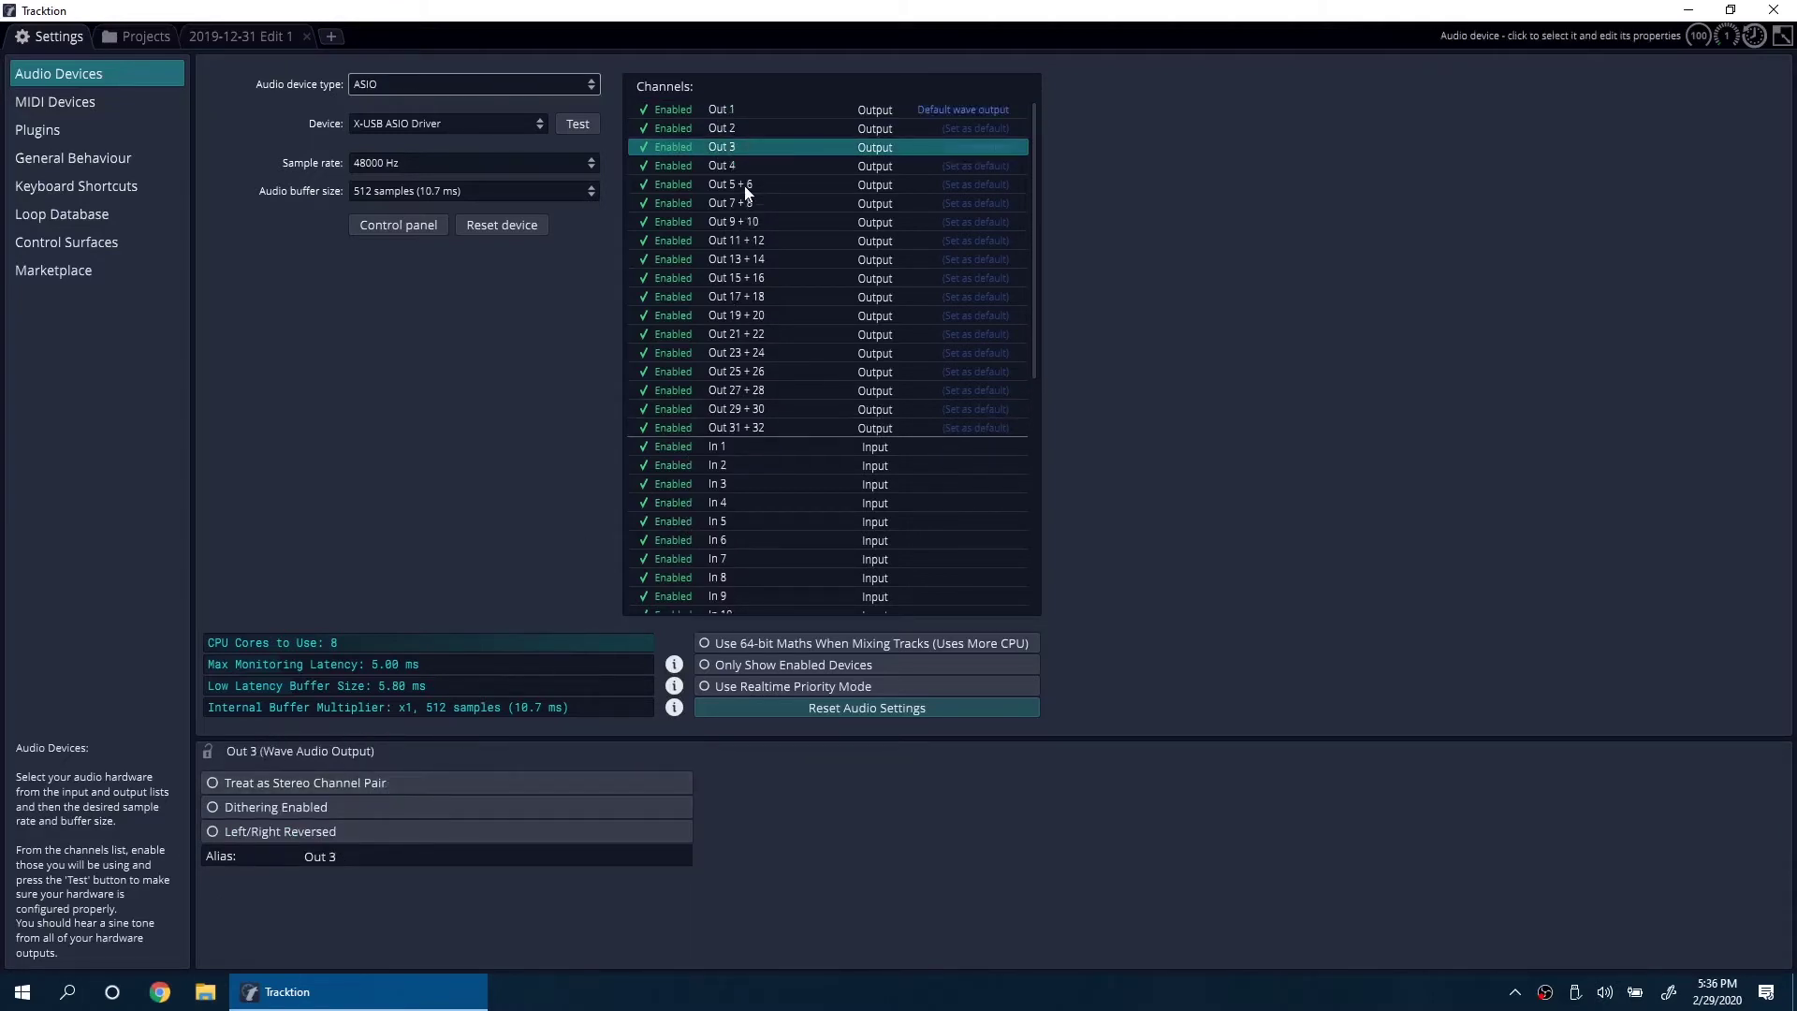
click(747, 192)
click(382, 783)
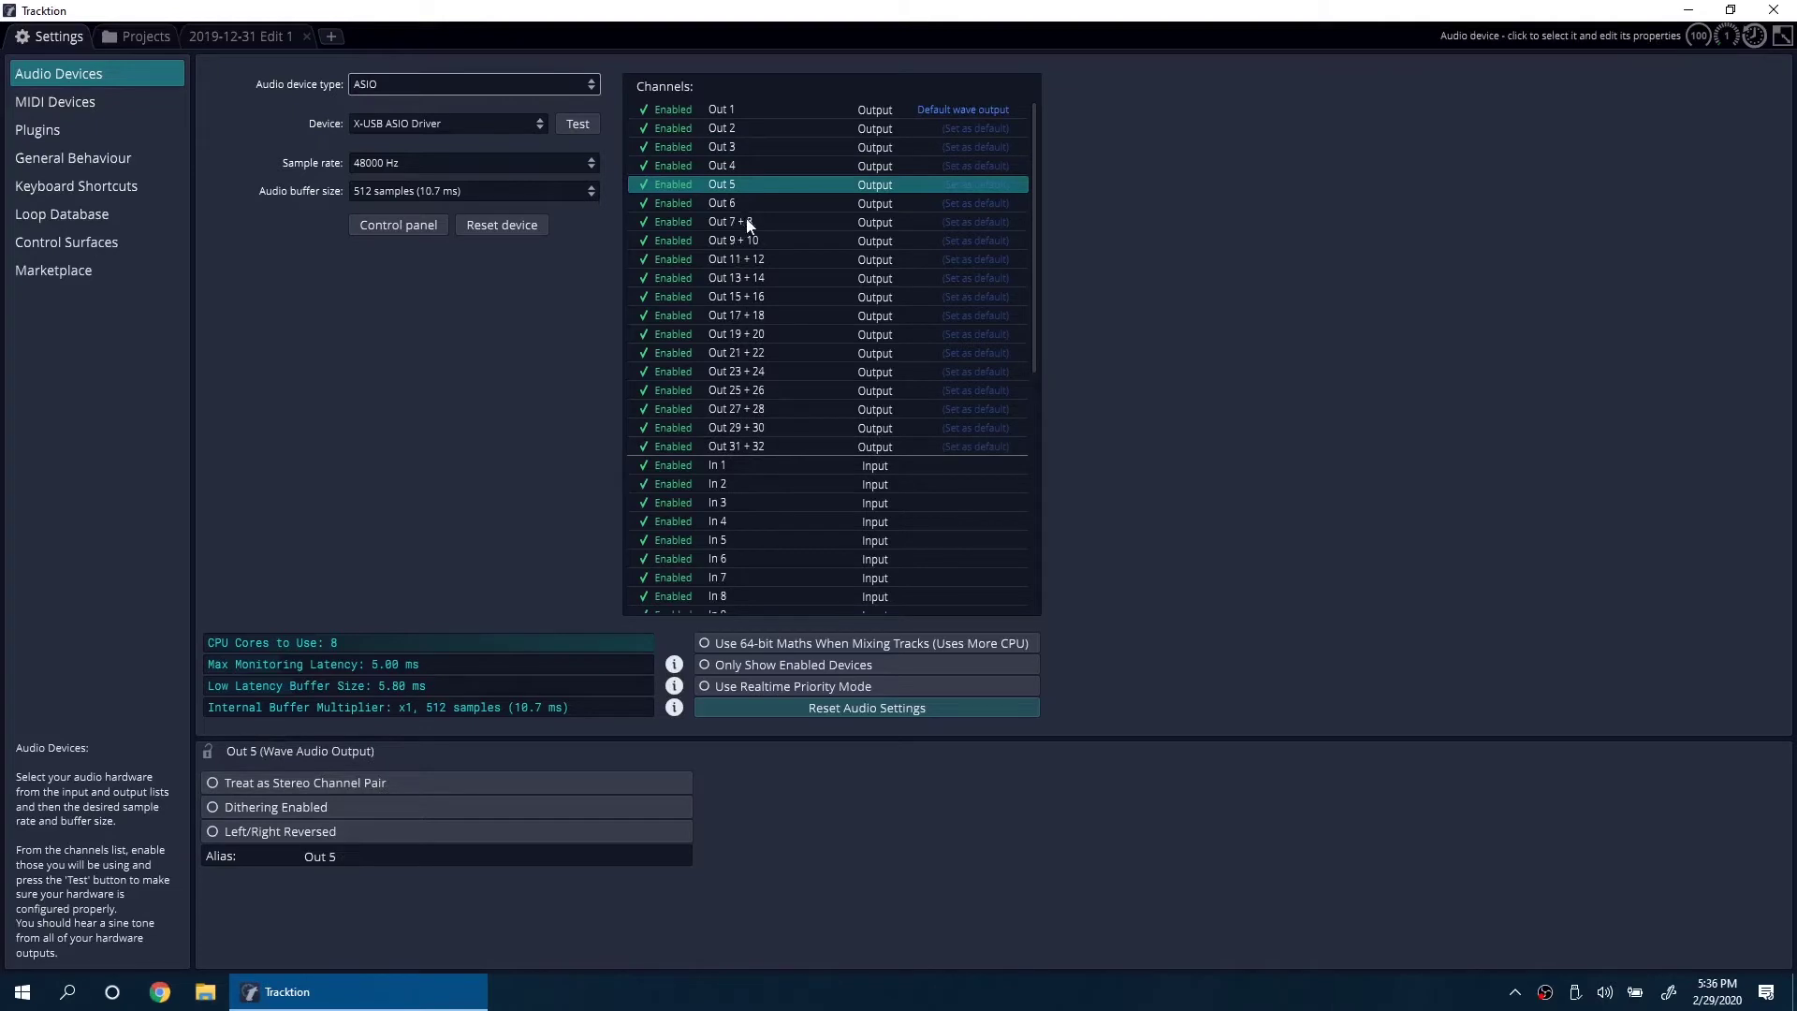
double_click(745, 222)
double_click(777, 260)
double_click(756, 297)
double_click(775, 335)
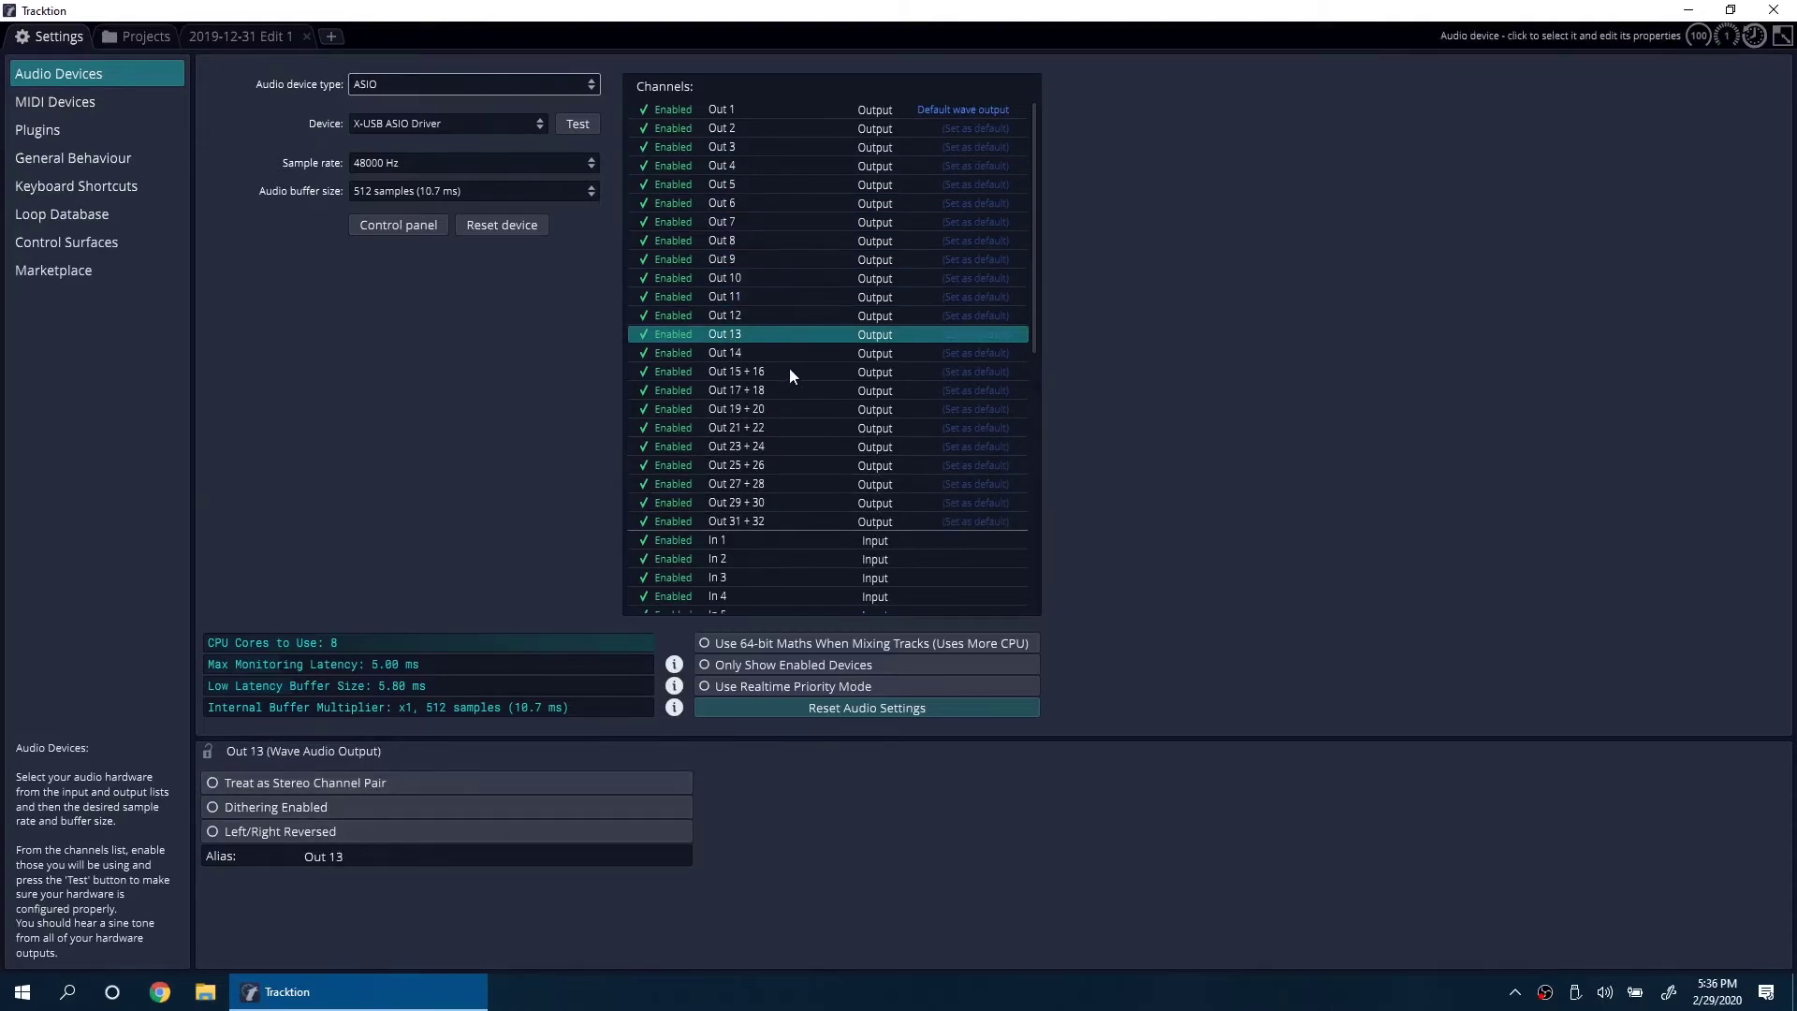
double_click(789, 371)
Split the remaining pairs Out 17 + 18 through Out 31 + 32 into mono outputs and verify Out 1
double_click(777, 409)
double_click(782, 447)
double_click(777, 484)
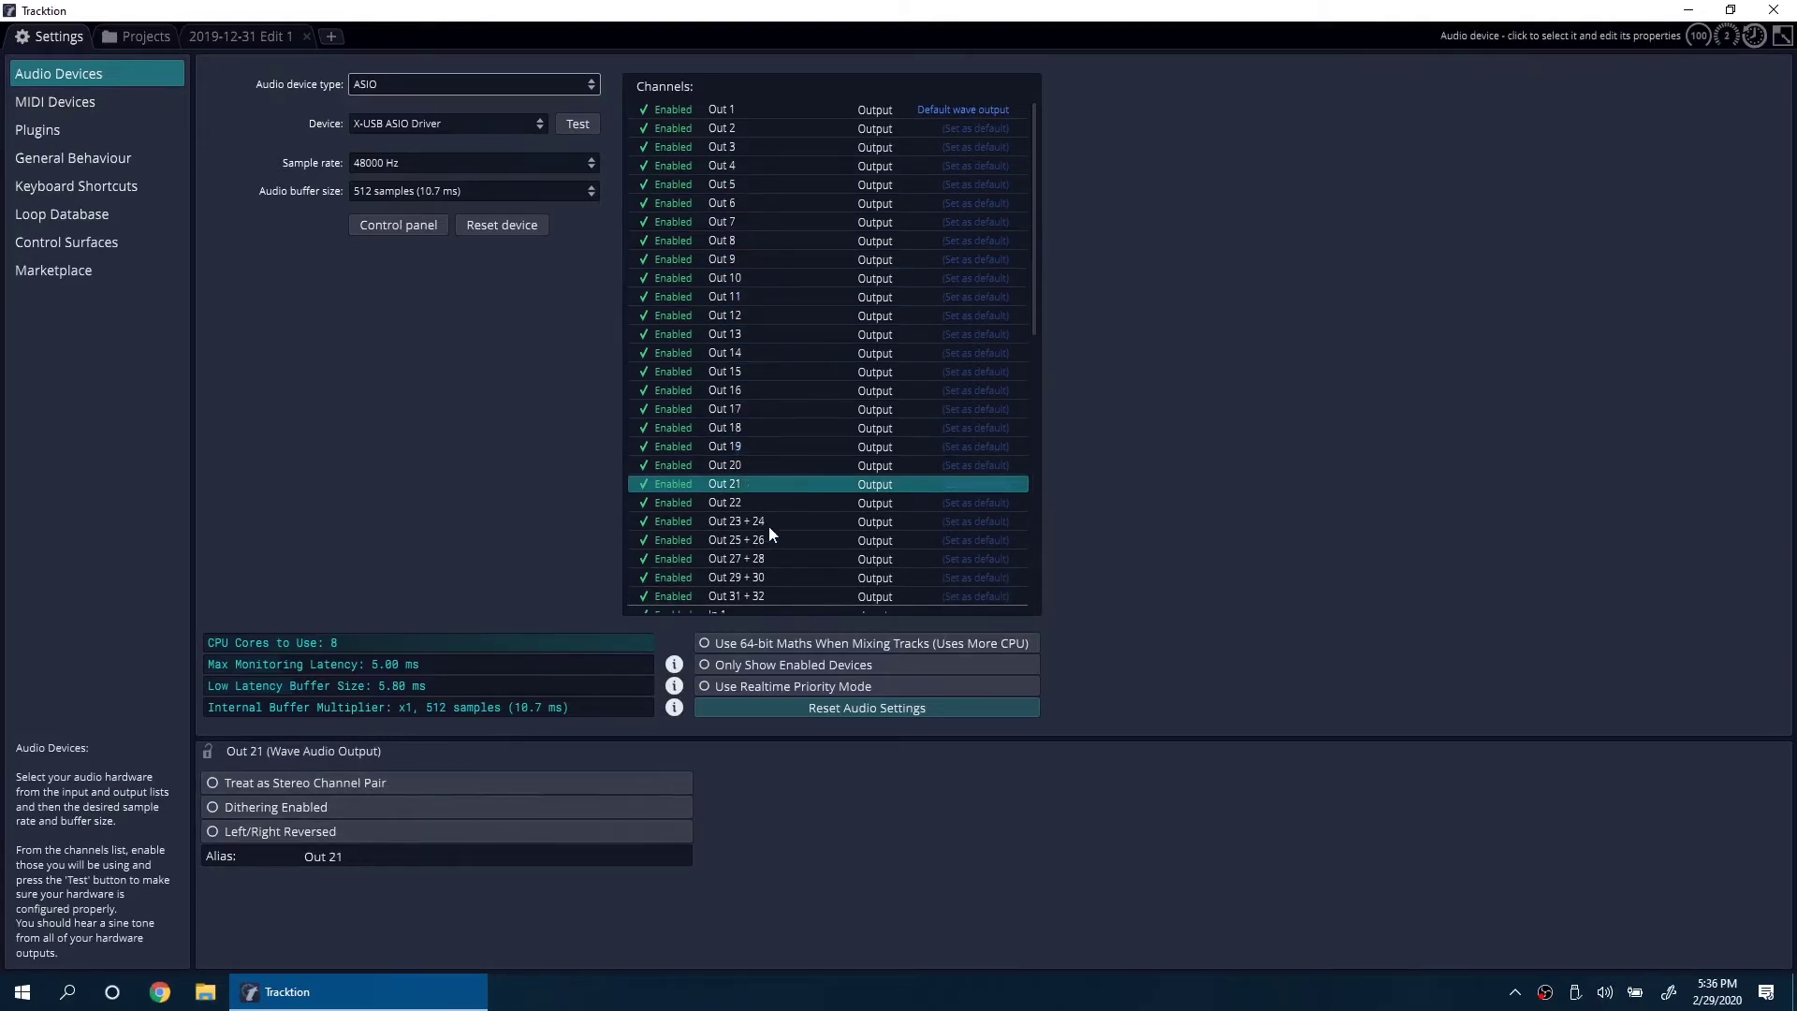
double_click(767, 522)
double_click(777, 559)
scroll(716, 441, down, 3)
click(740, 456)
click(390, 783)
double_click(740, 493)
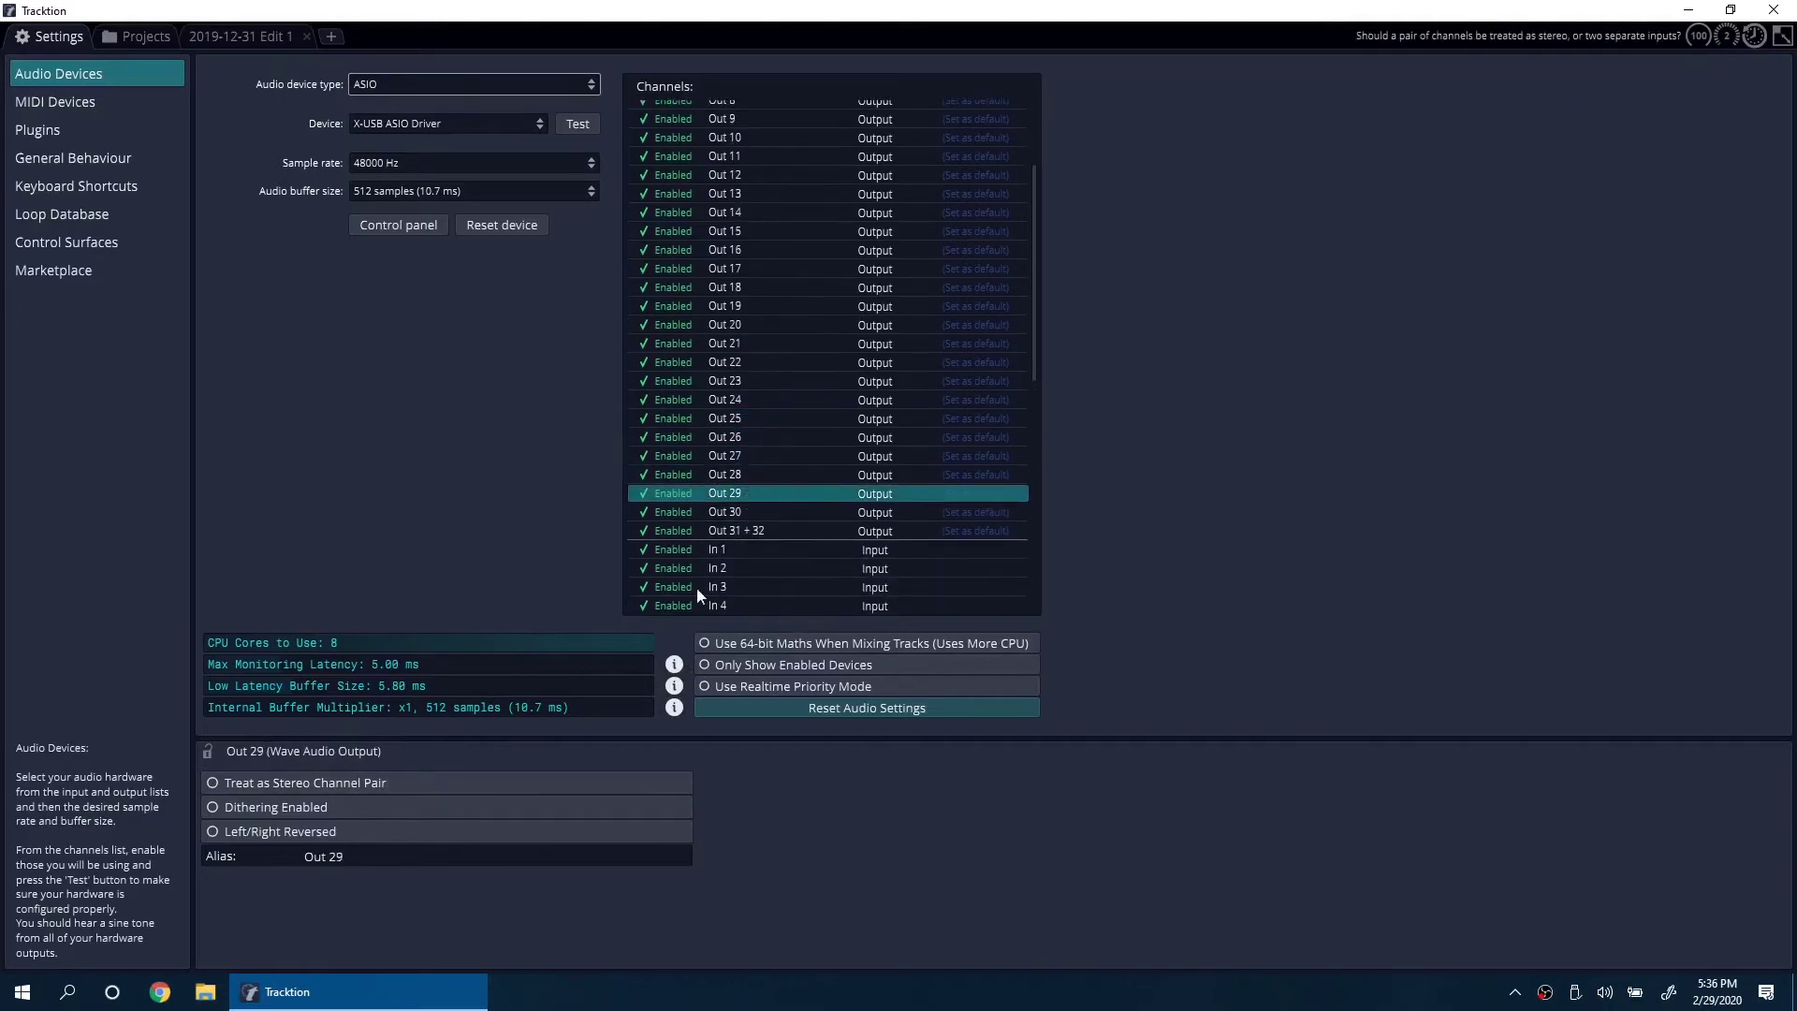
double_click(739, 531)
scroll(875, 253, up, 3)
click(951, 109)
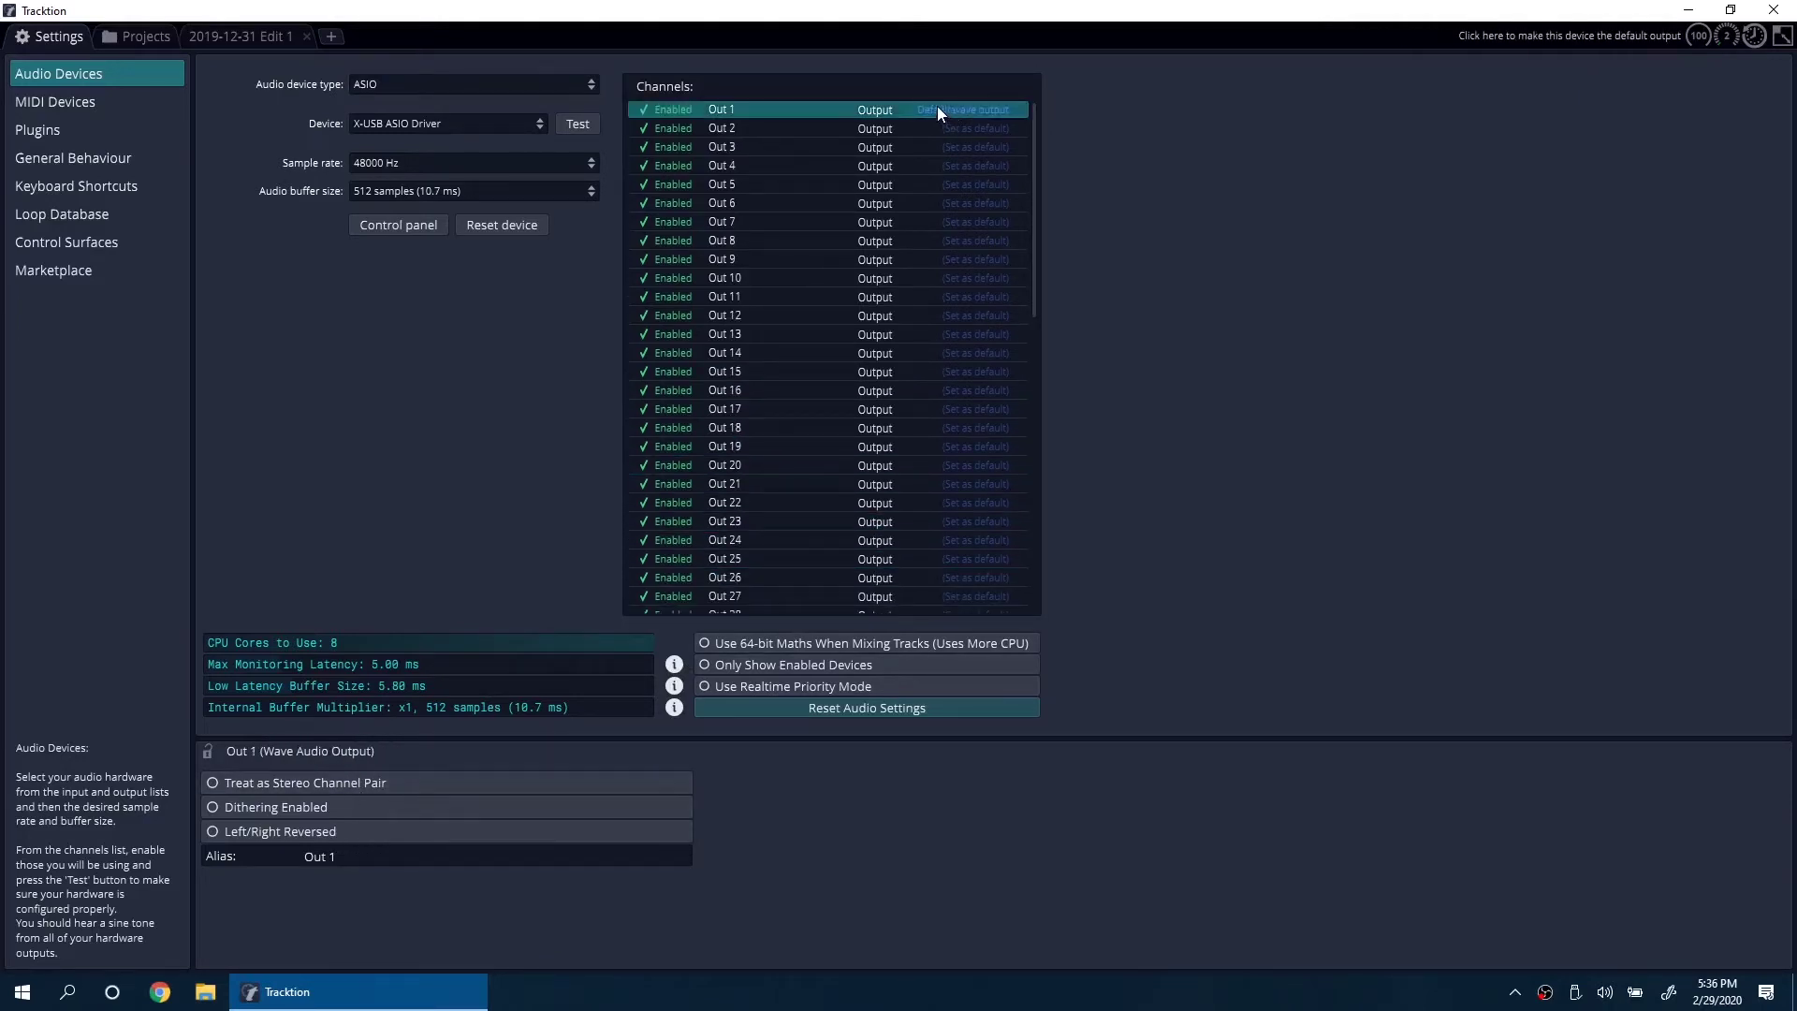
Create the project '2020-02-29 Multitrack' and open its Edit 1
click(126, 39)
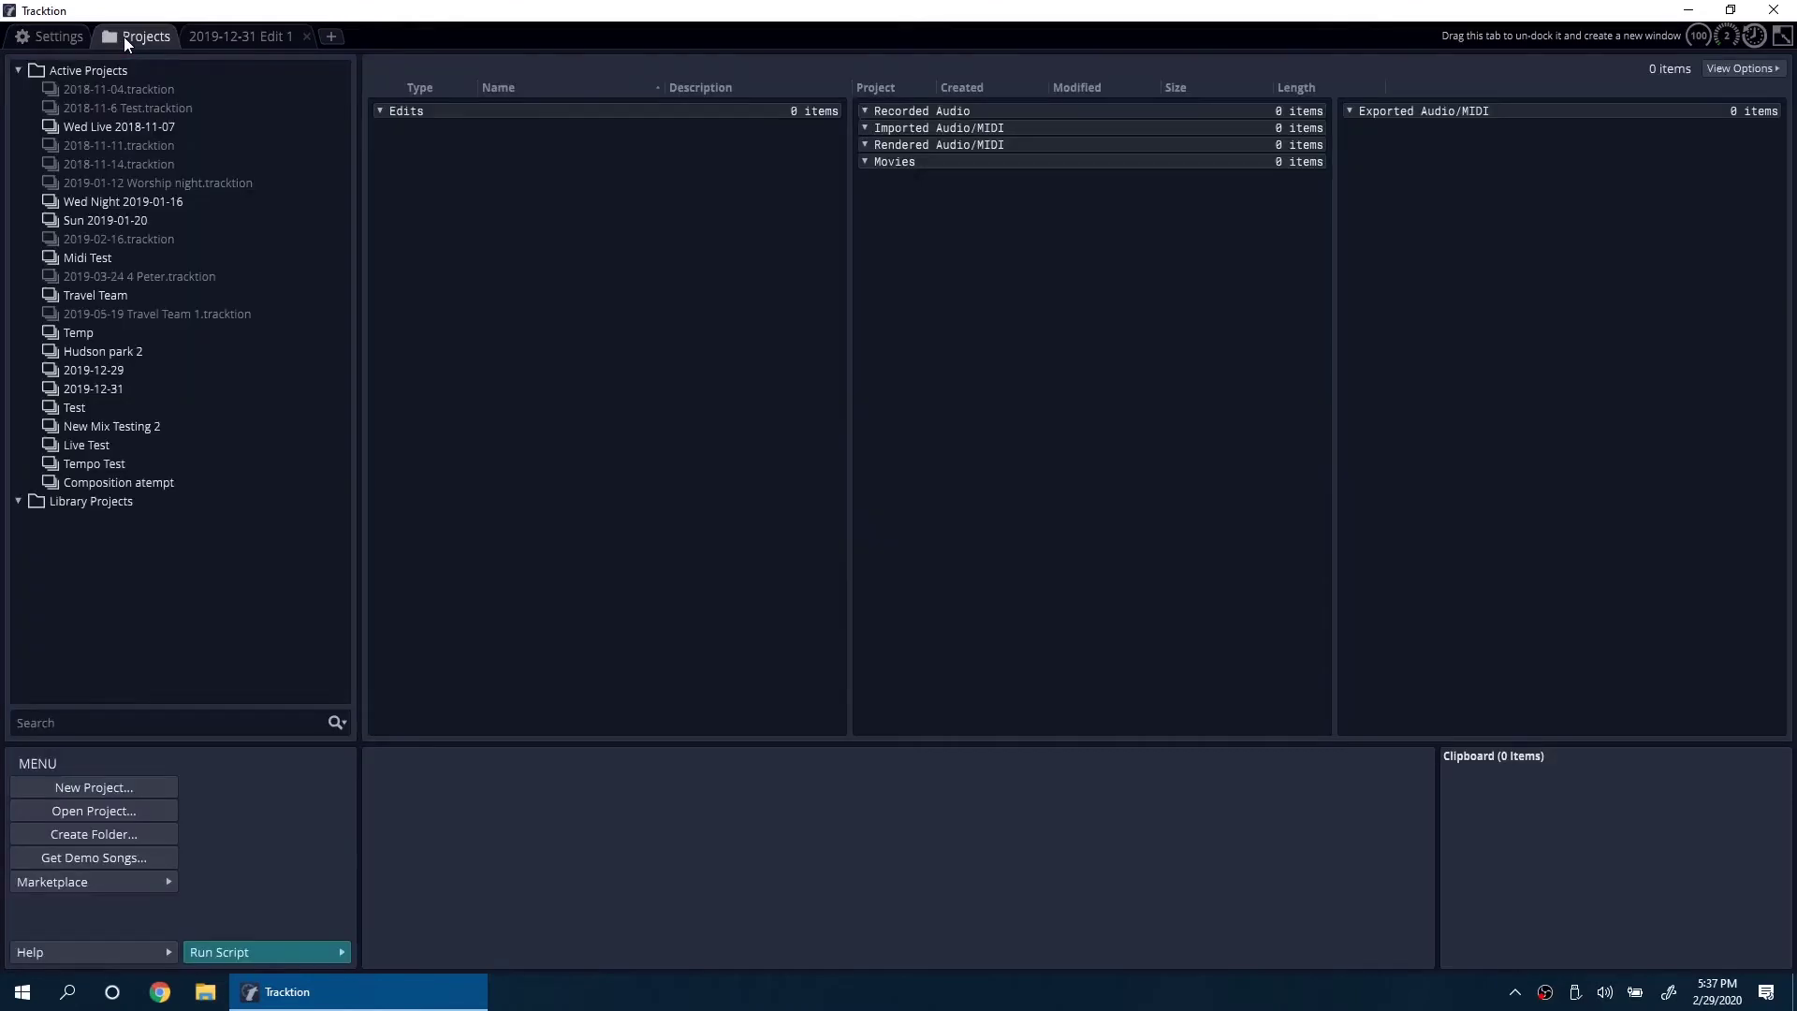
click(126, 793)
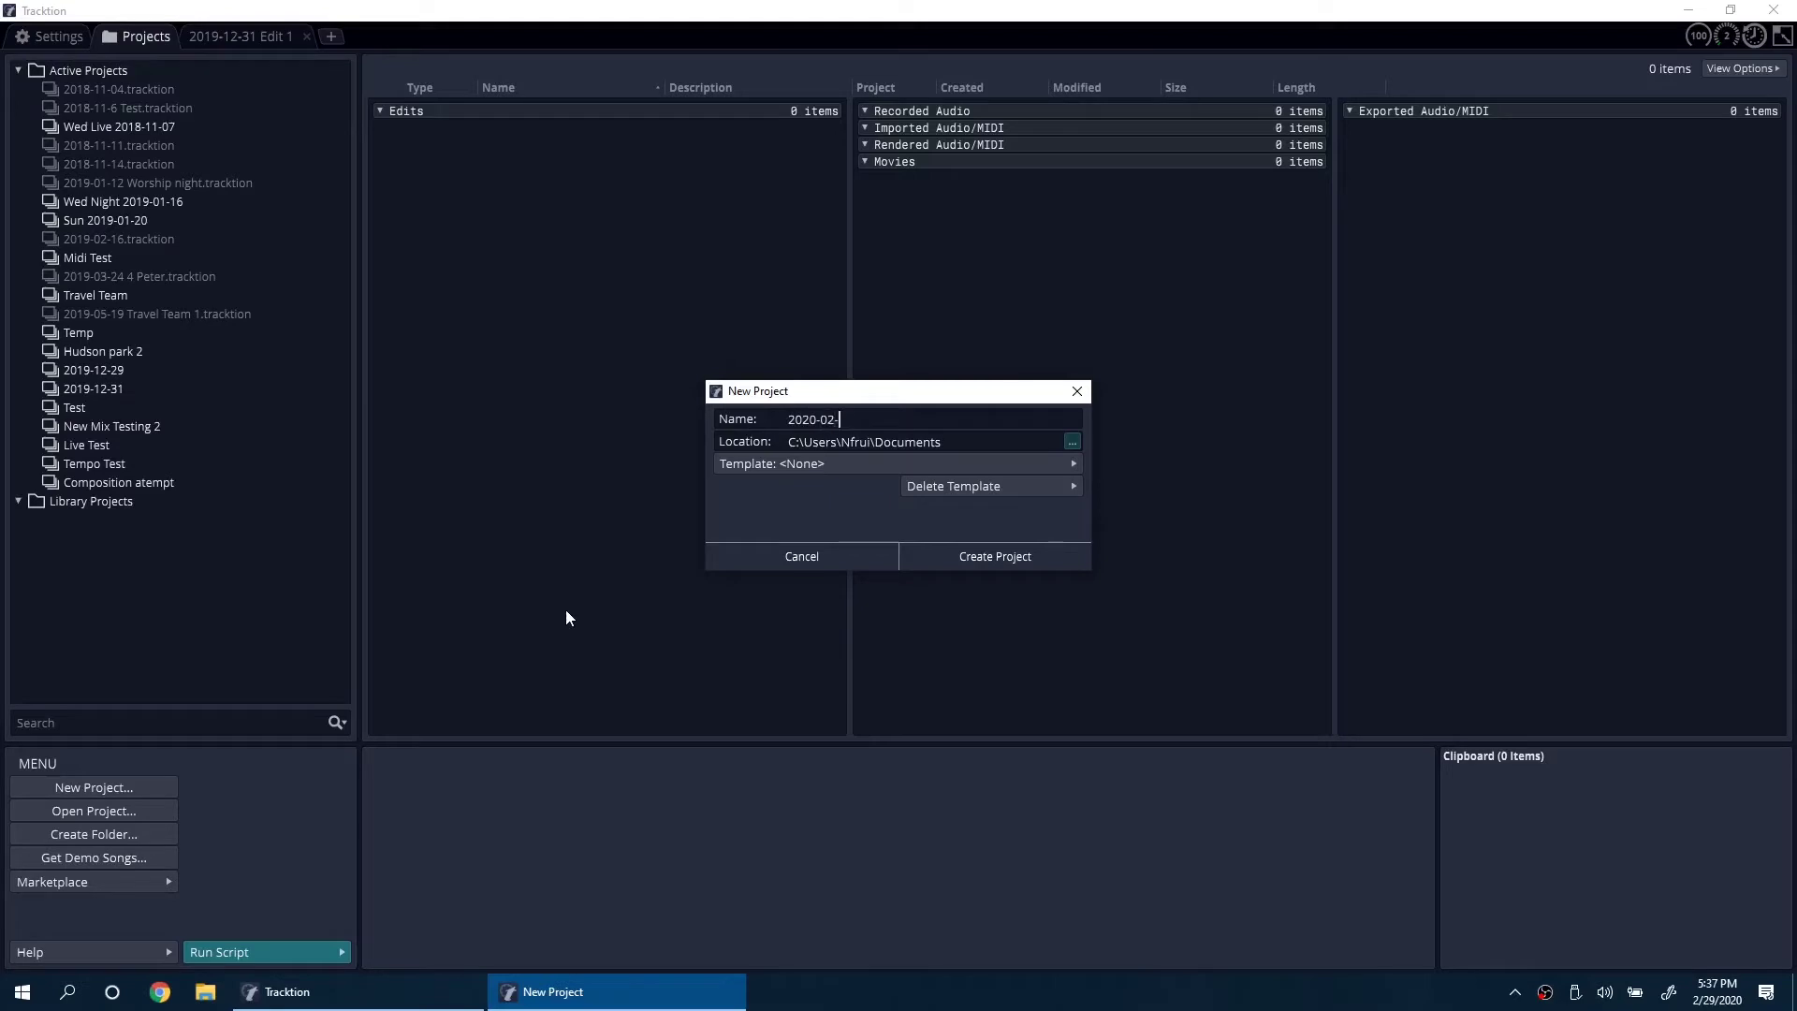
text(2020-02-29 Multitrack)
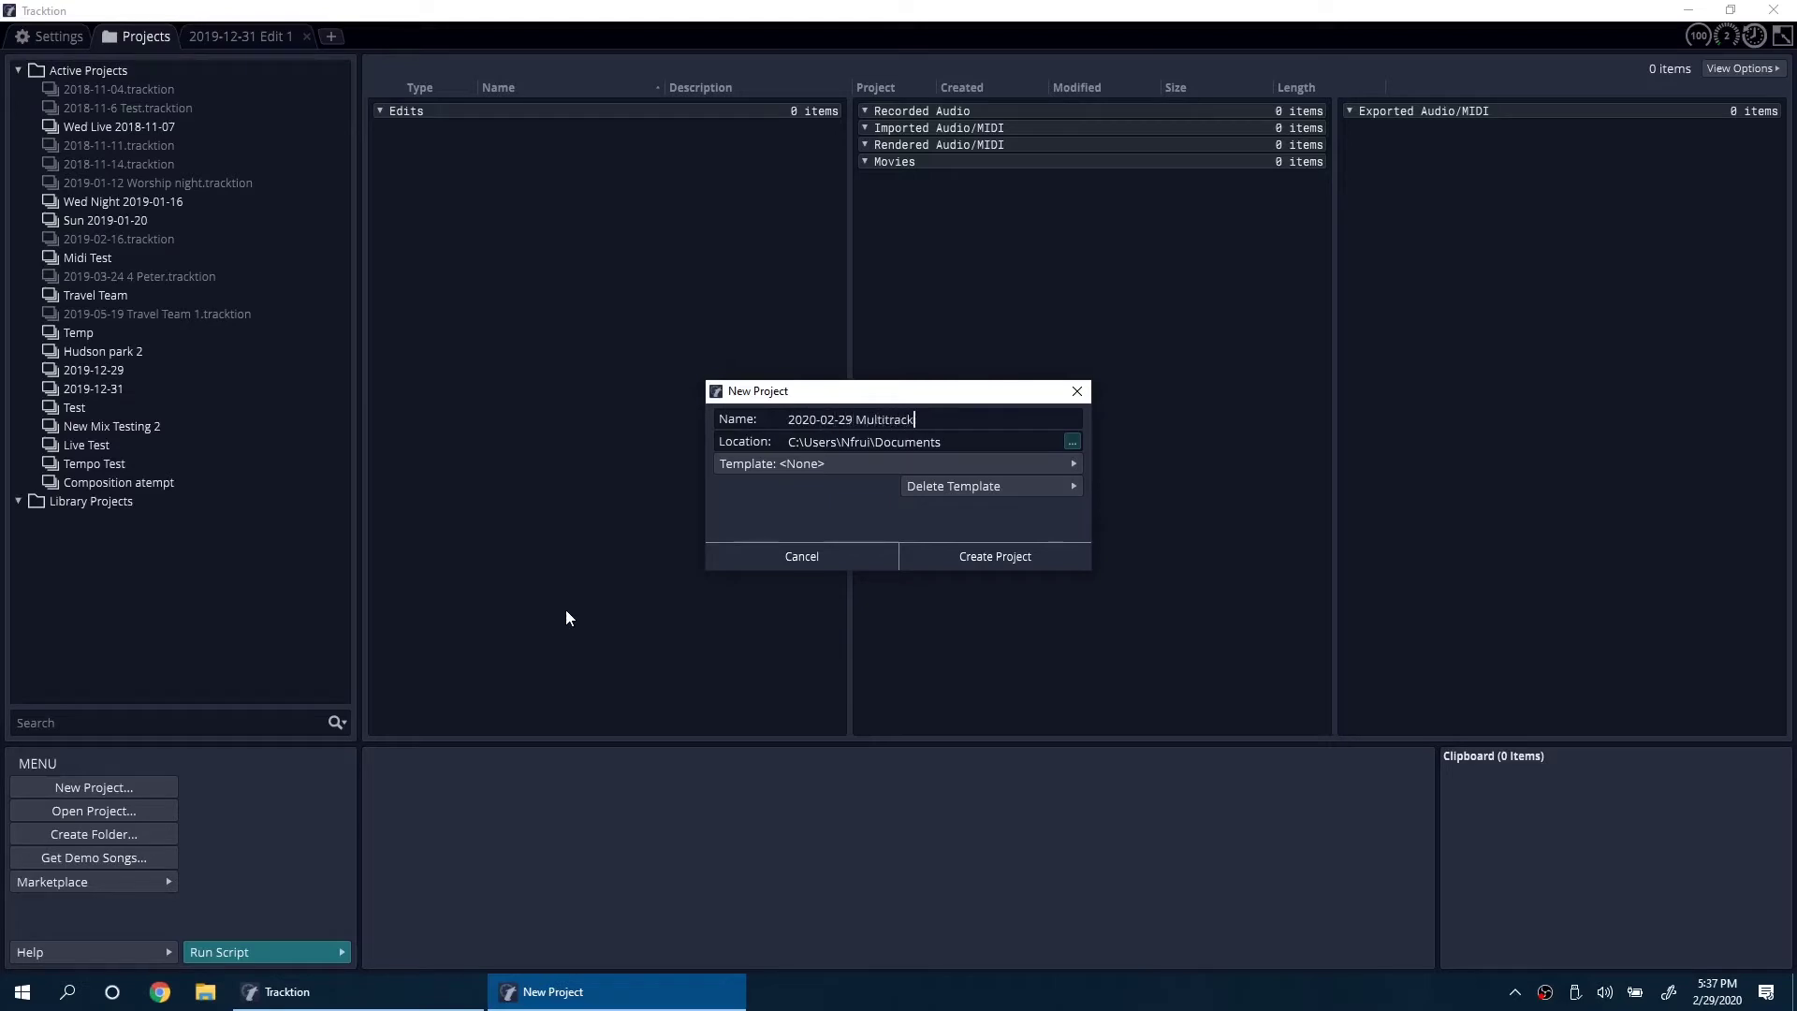
click(1002, 560)
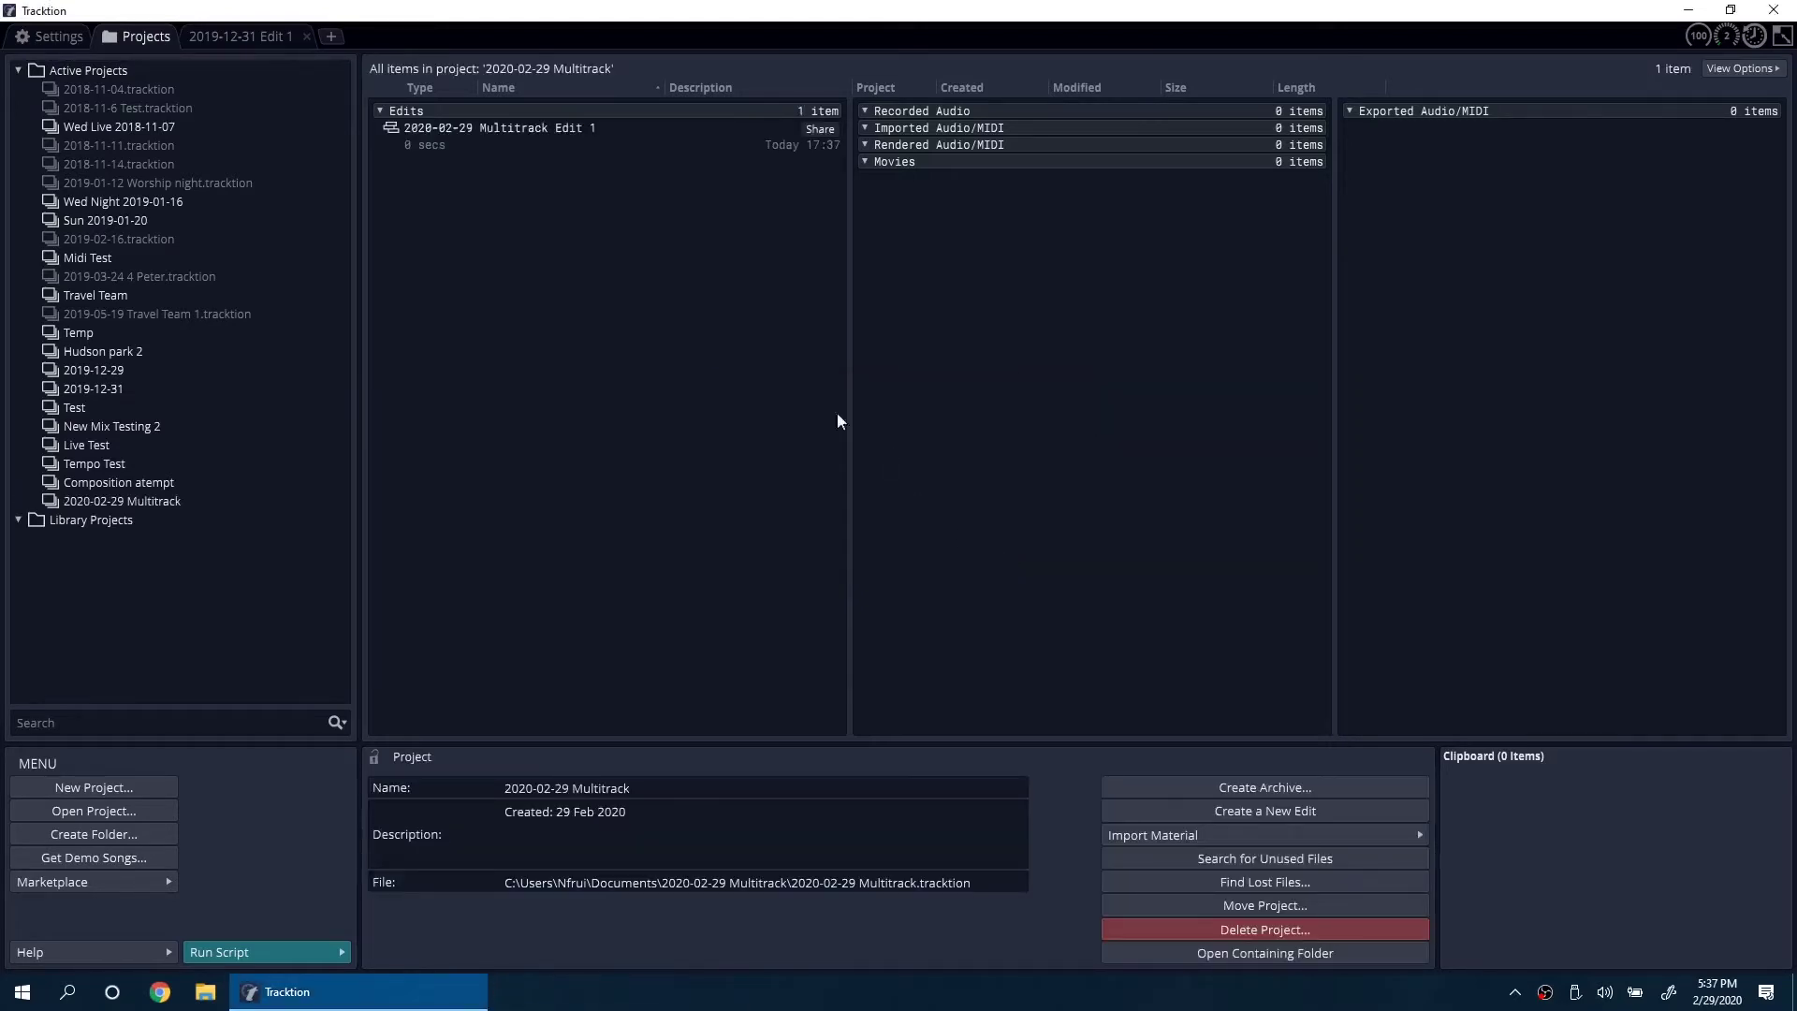
double_click(551, 138)
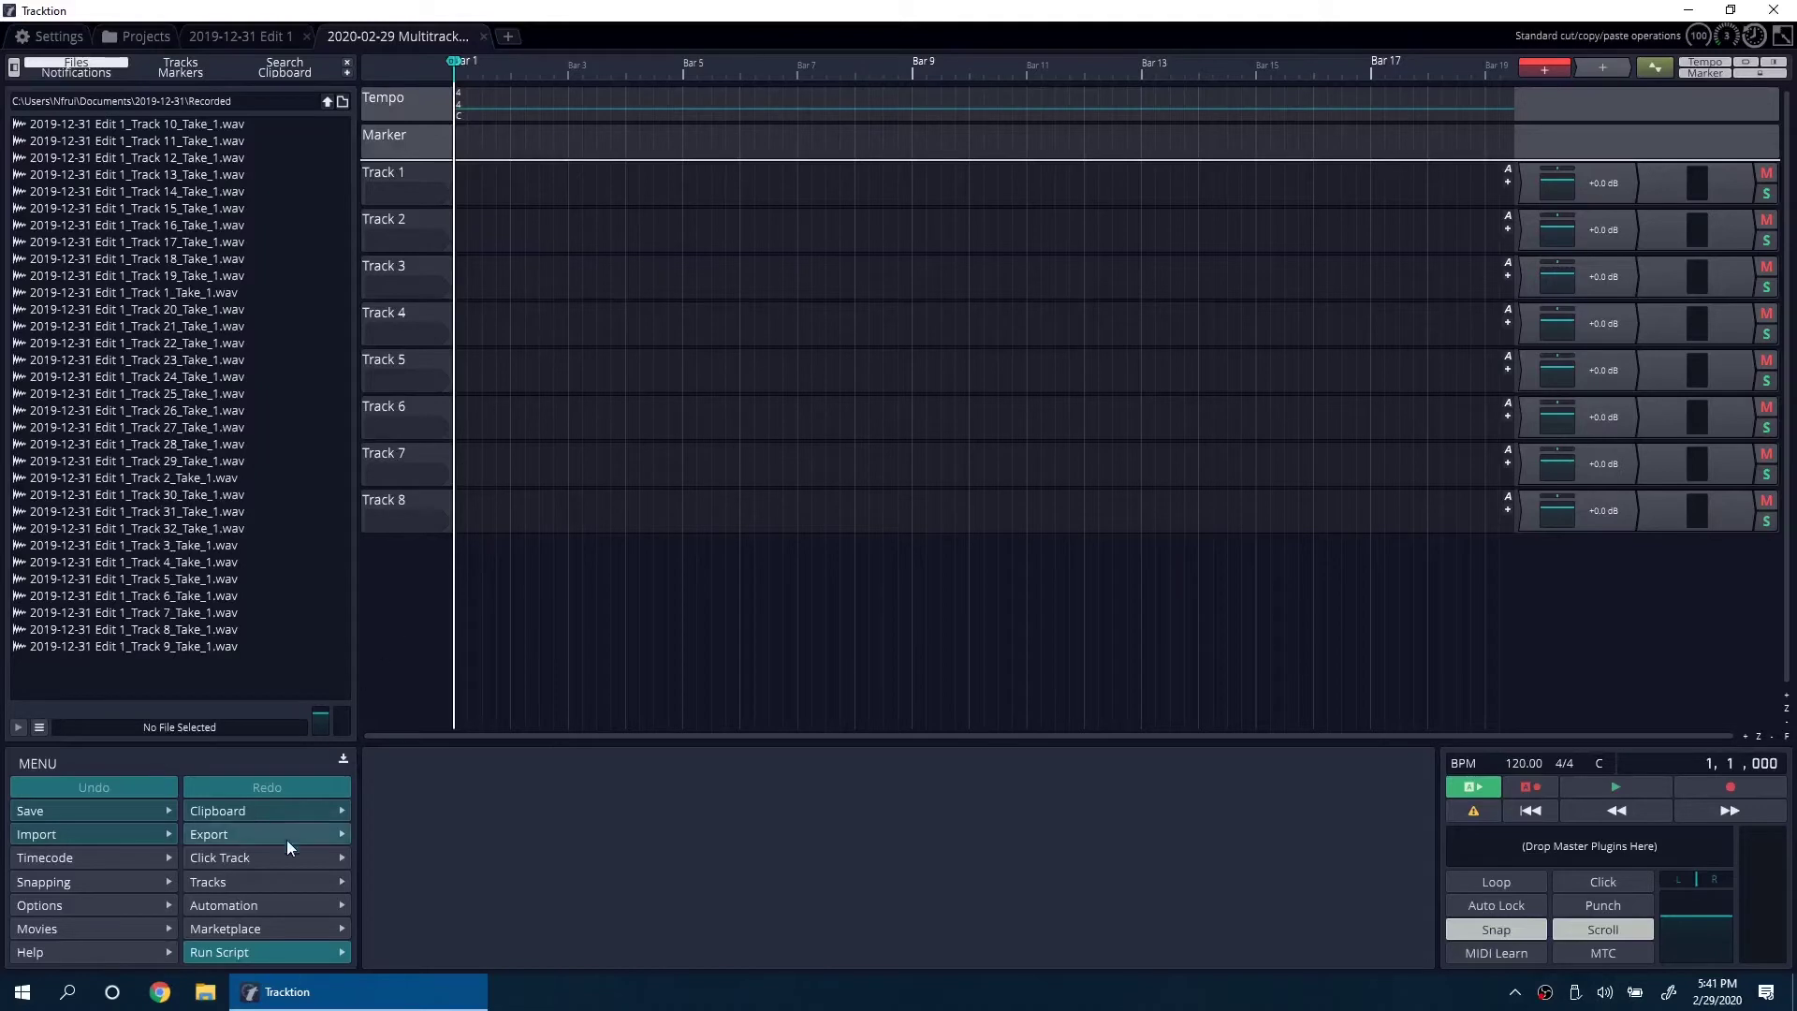
Create 16 new tracks, then 8 more, with the Tracks menu's several-new-tracks command
click(271, 884)
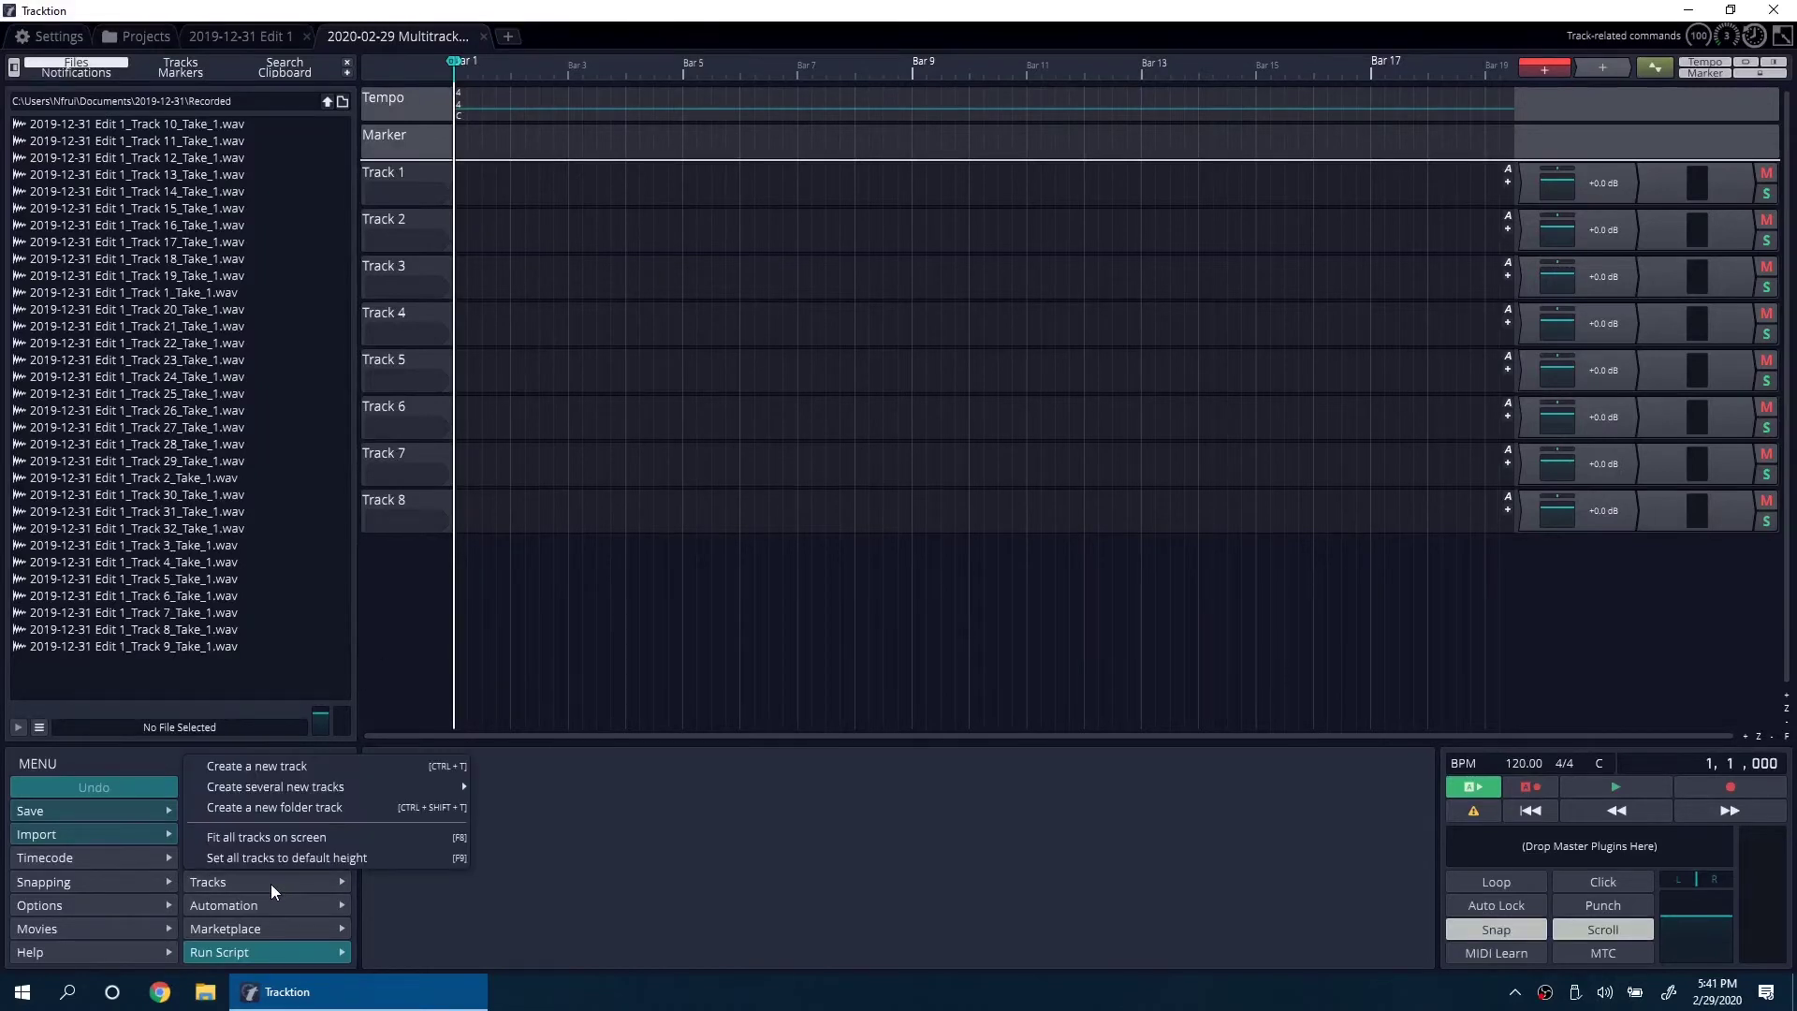
mouse_move(371, 792)
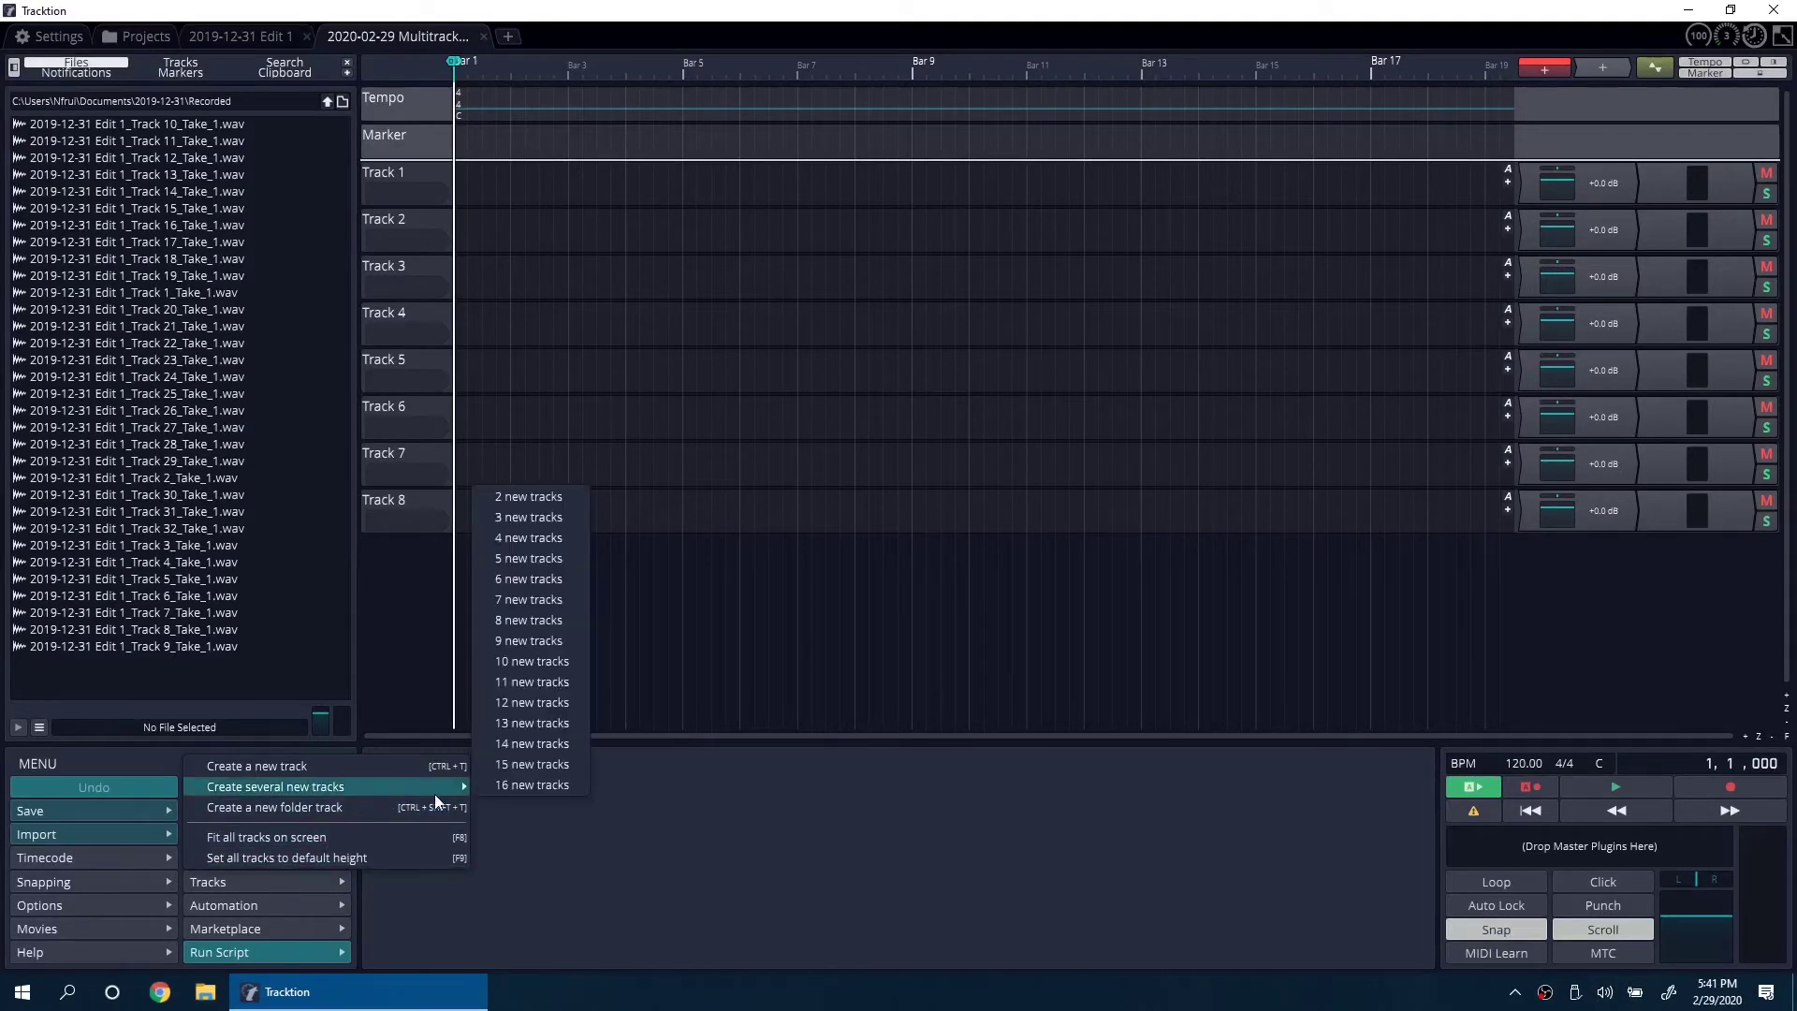
click(510, 792)
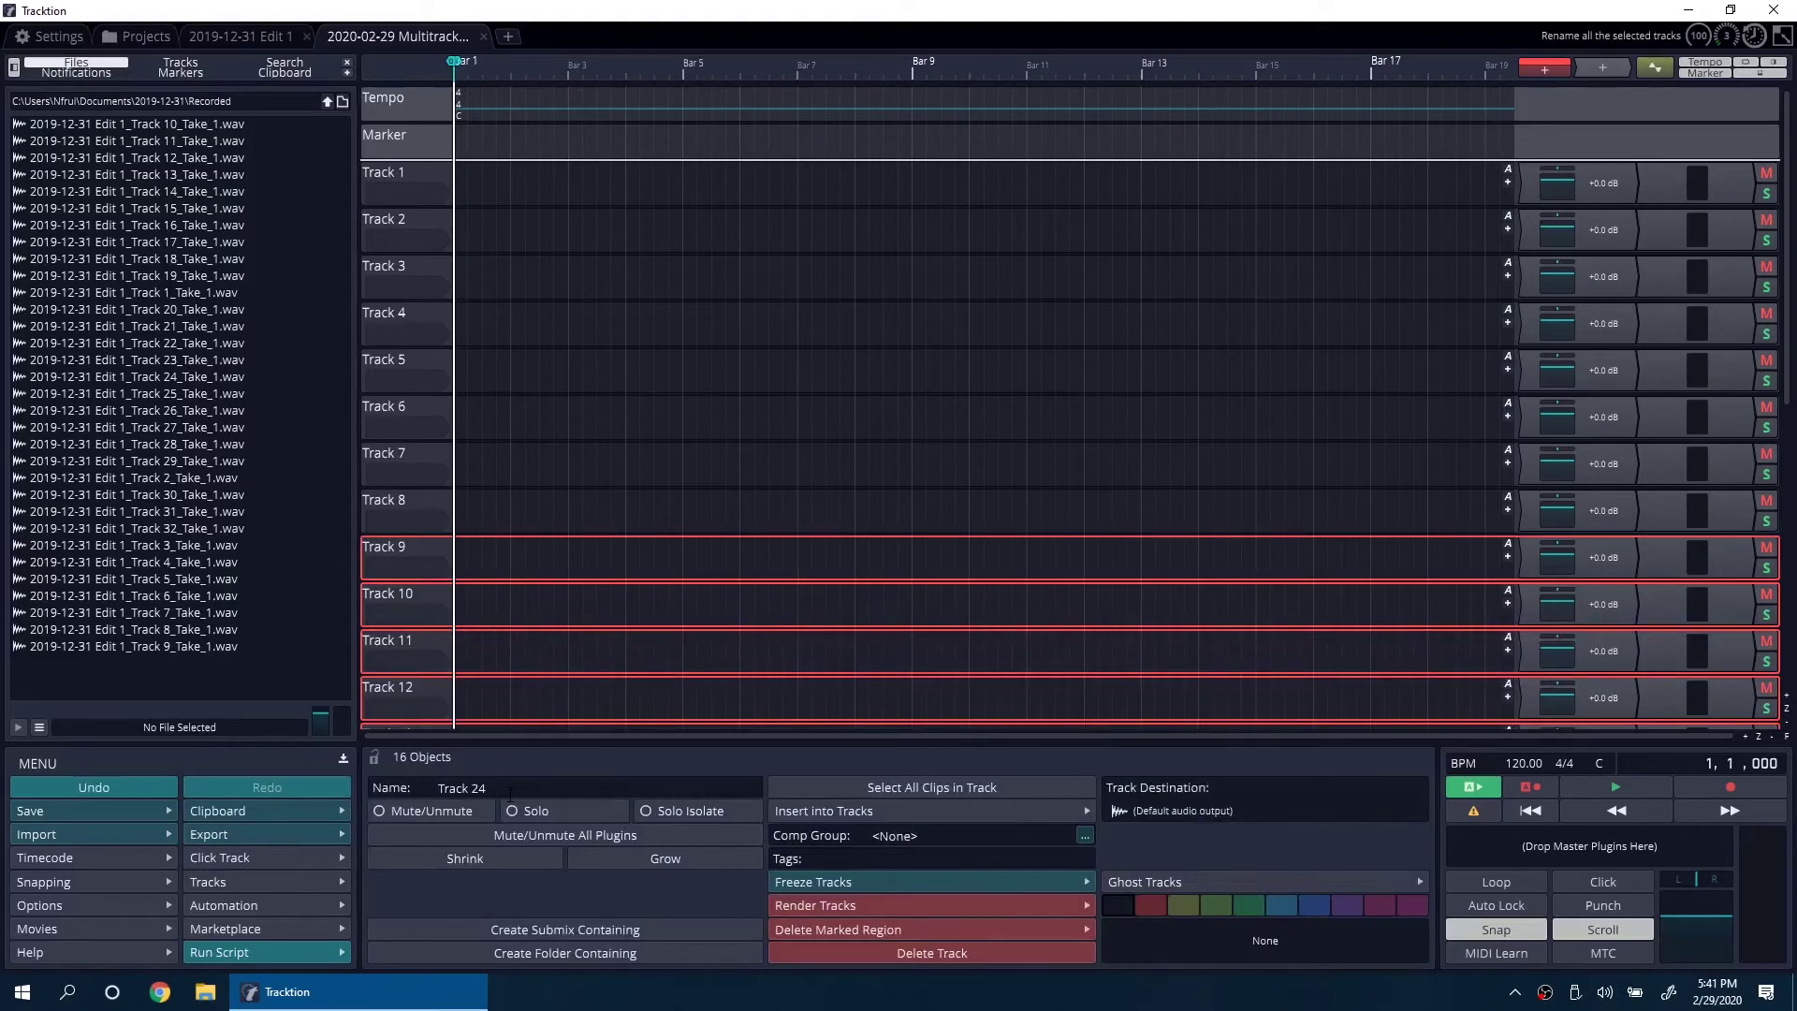
click(289, 887)
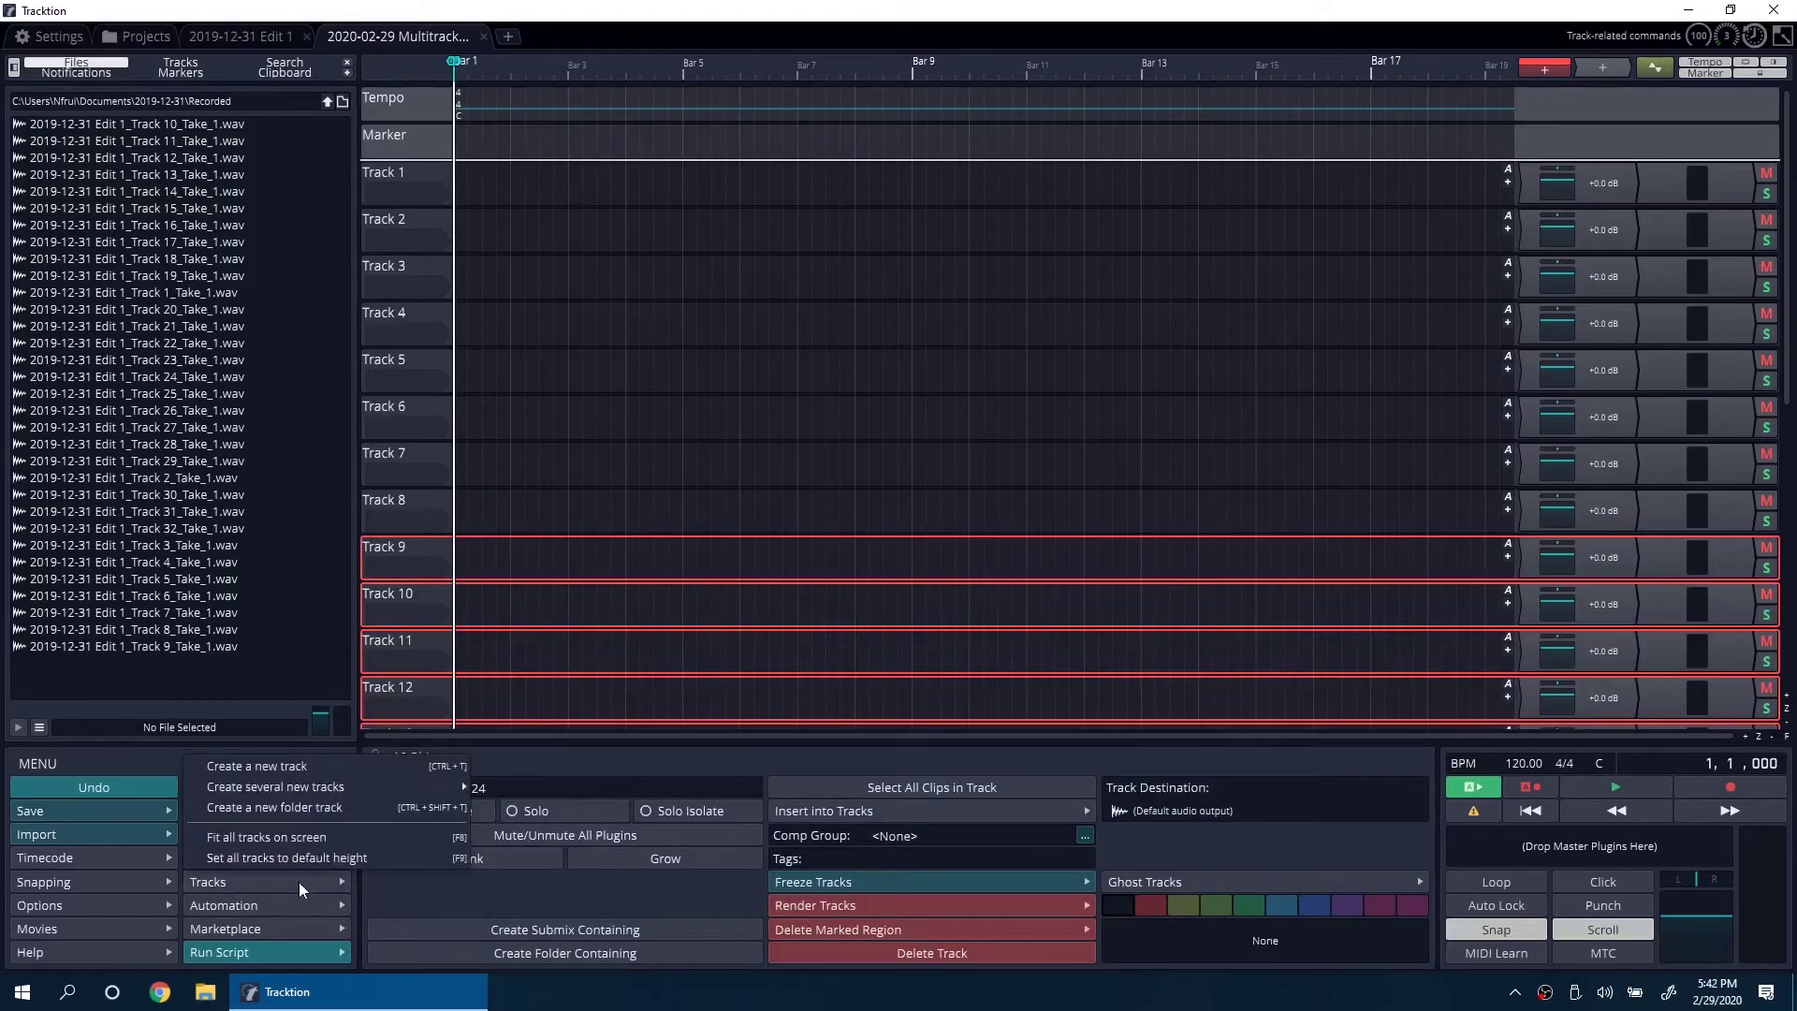
mouse_move(389, 786)
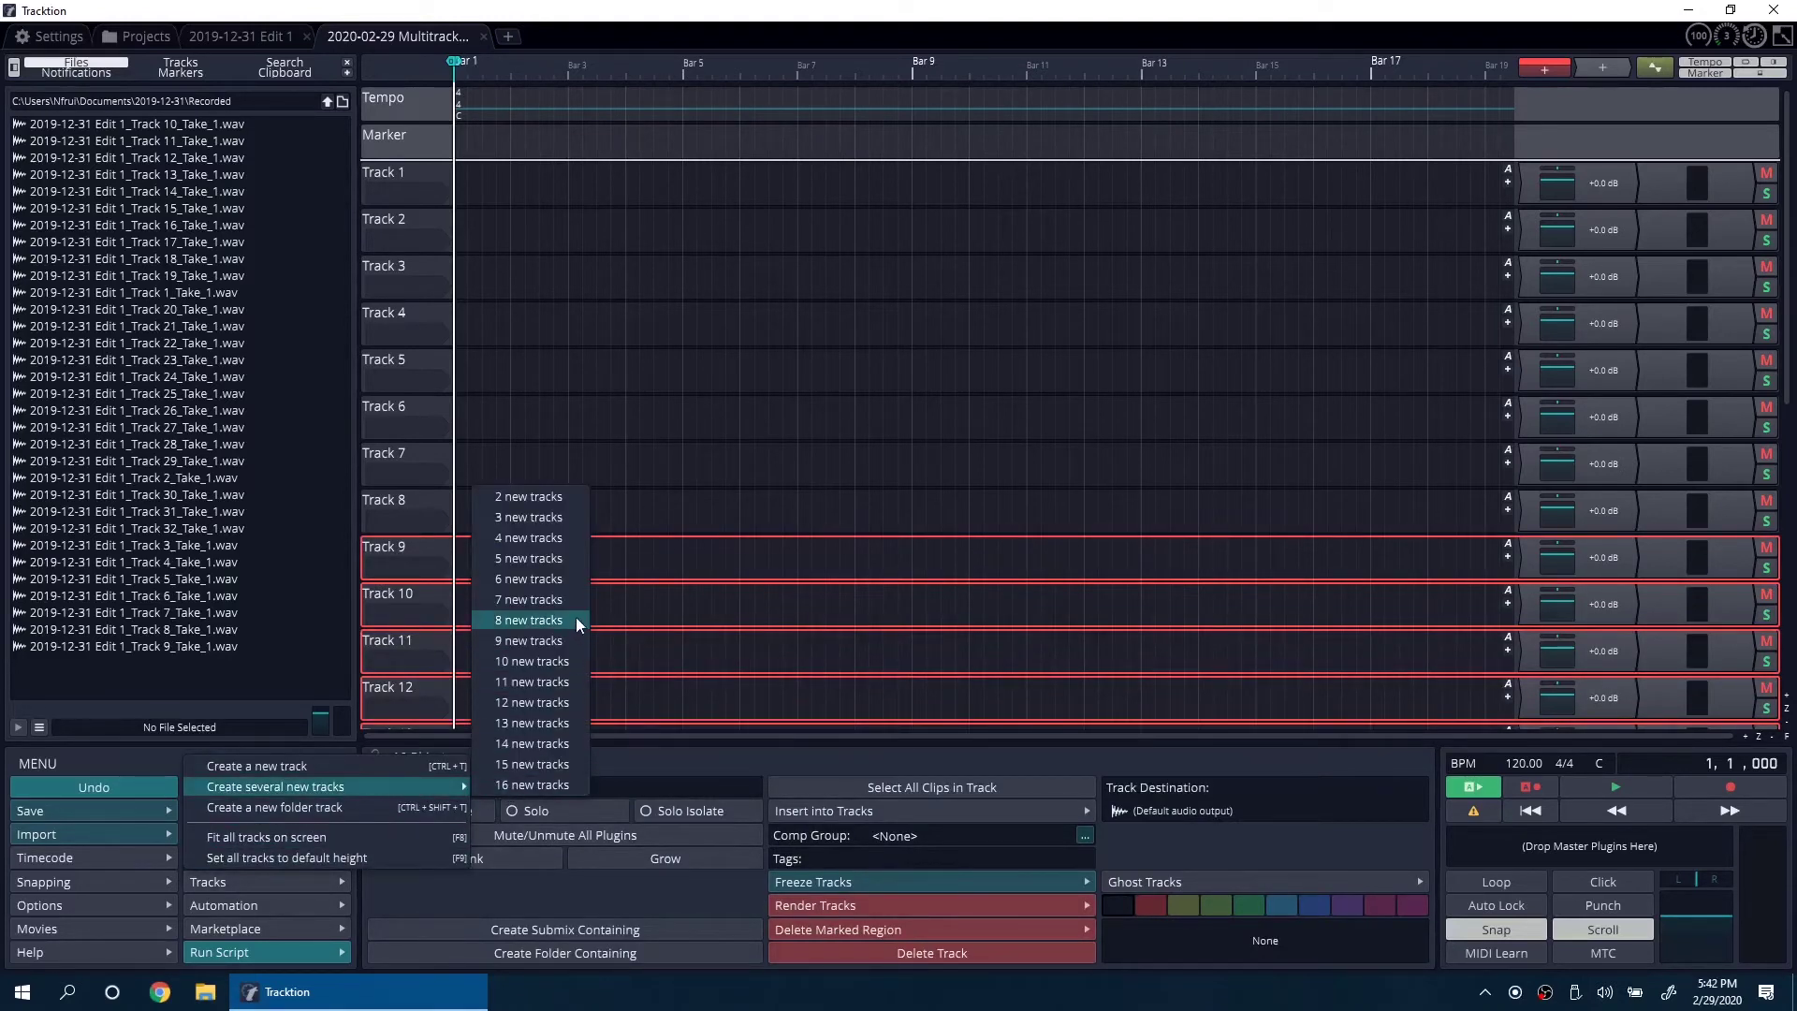
click(540, 621)
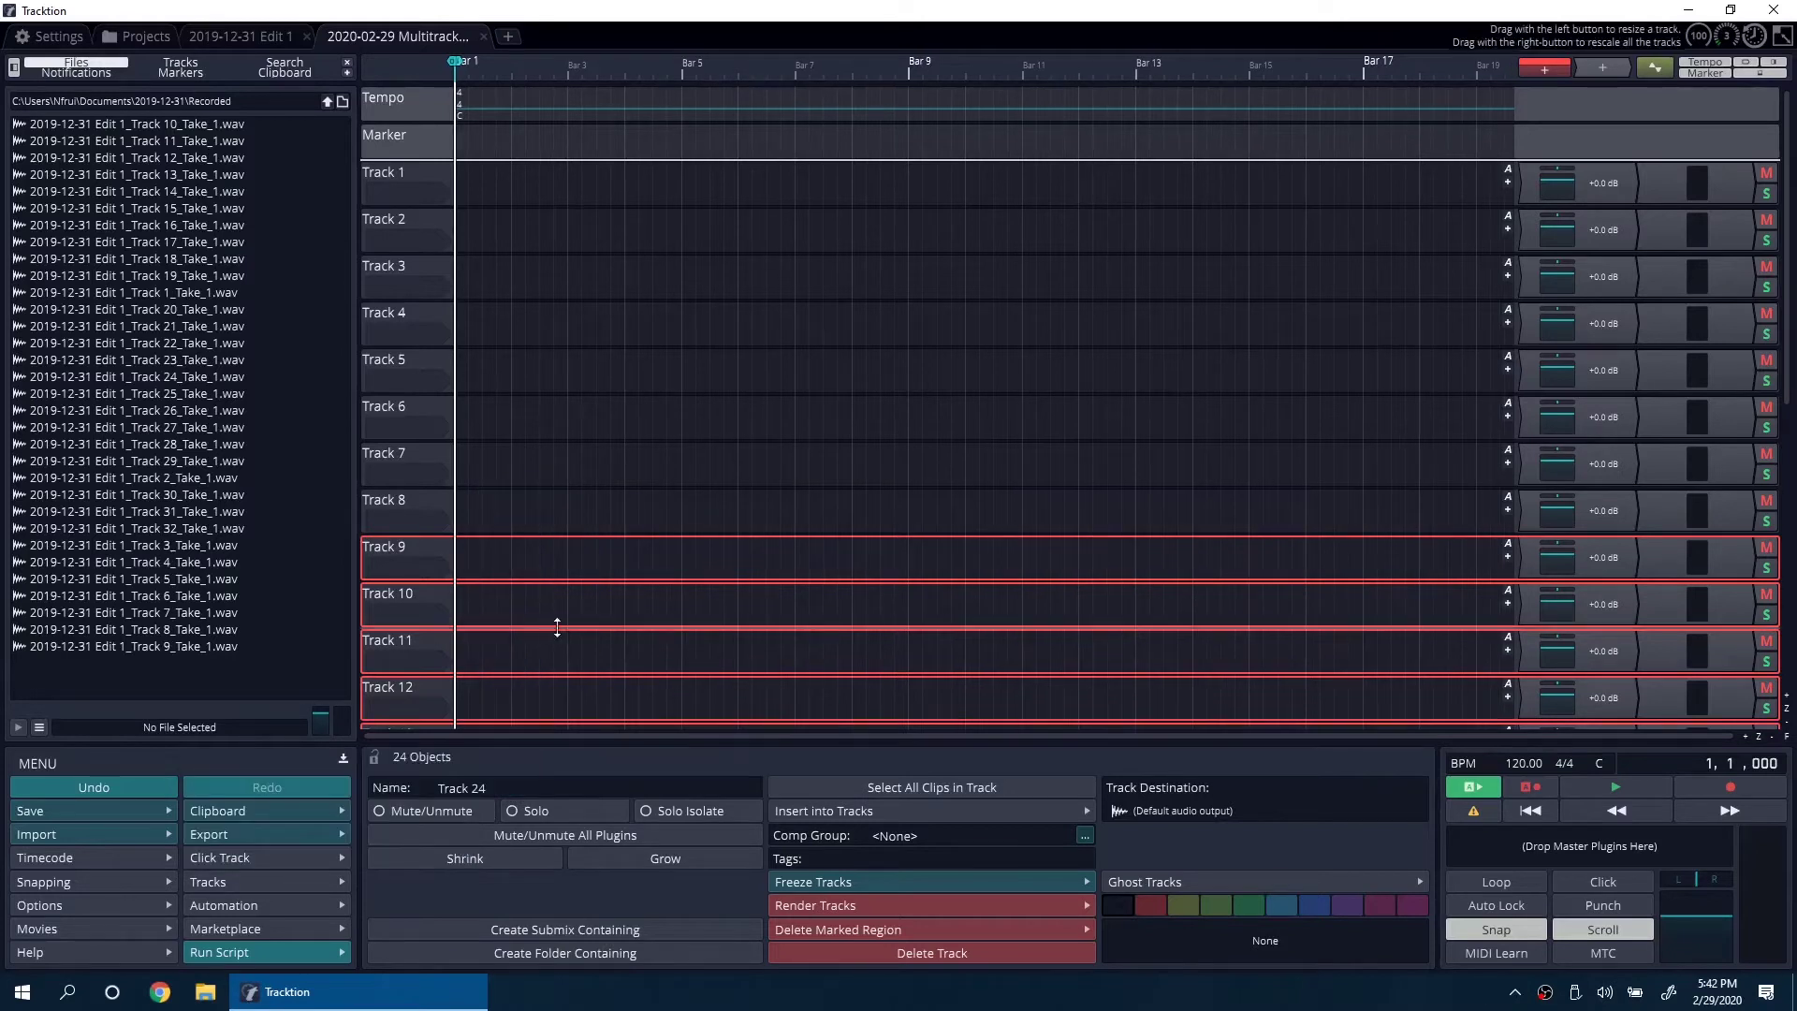
Assign inputs In 1 onward to consecutive tracks, arm them all for recording, and disarm Track 4
click(413, 192)
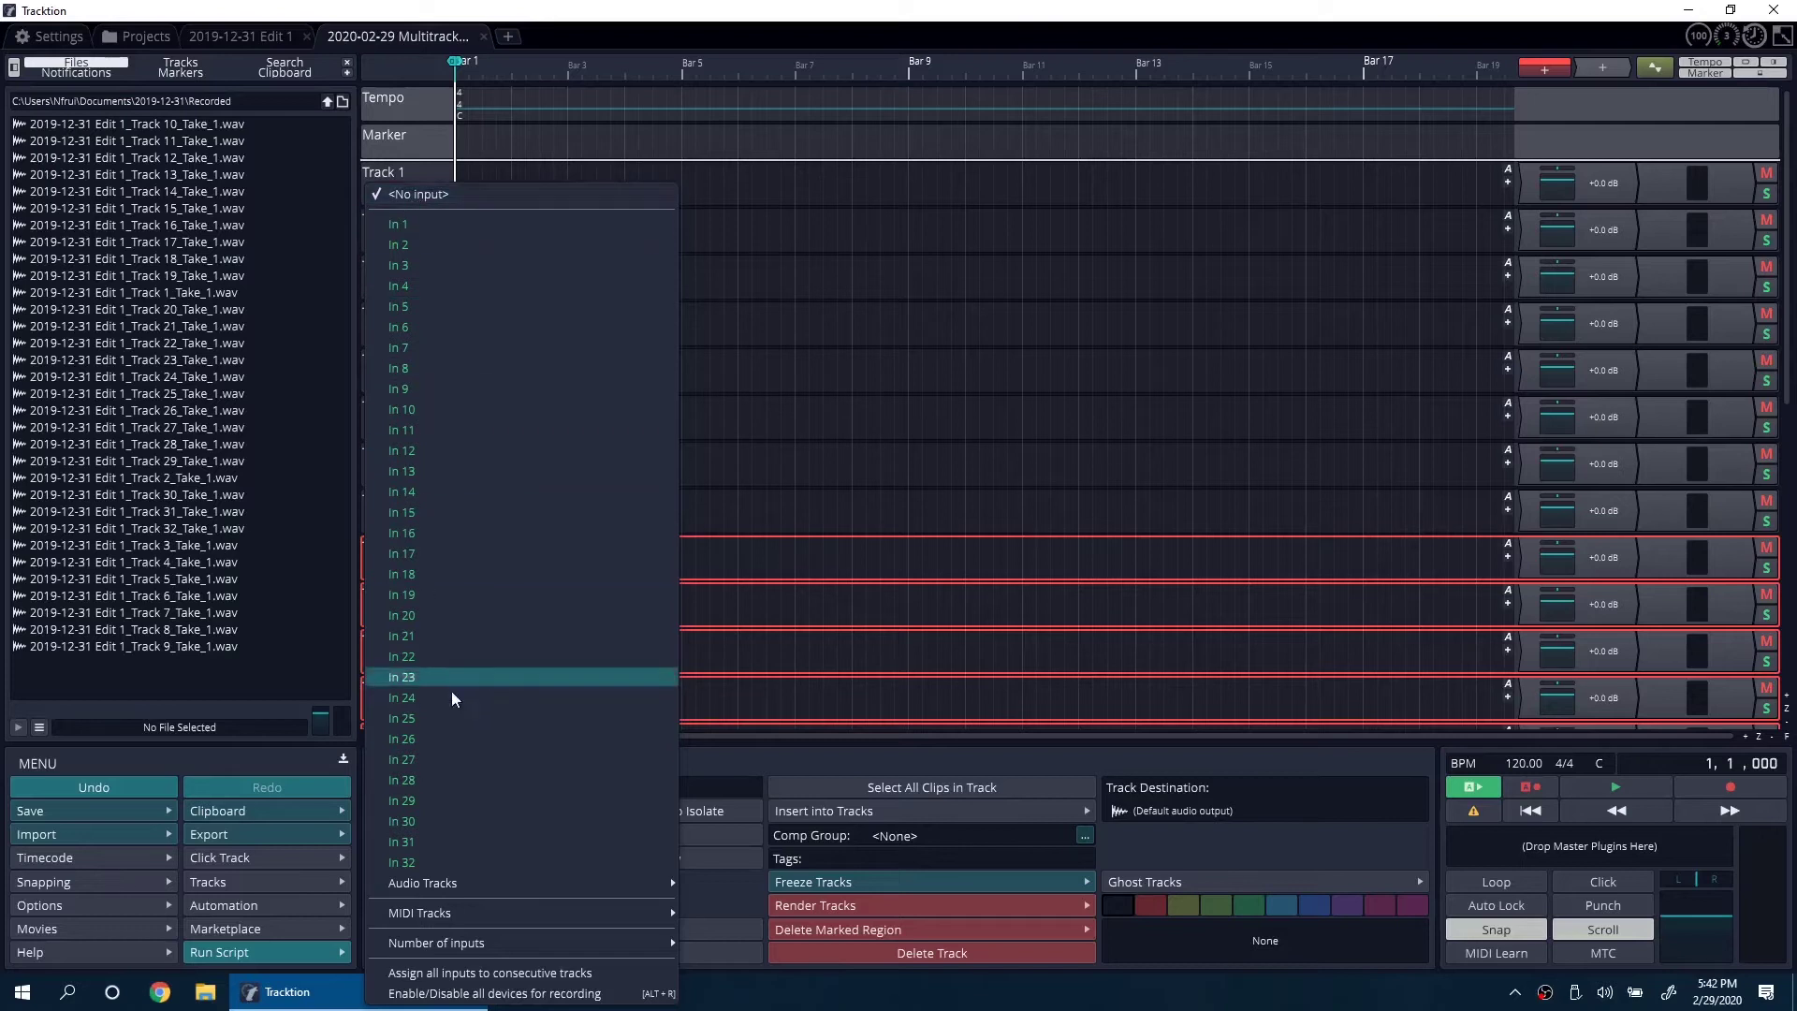
click(517, 974)
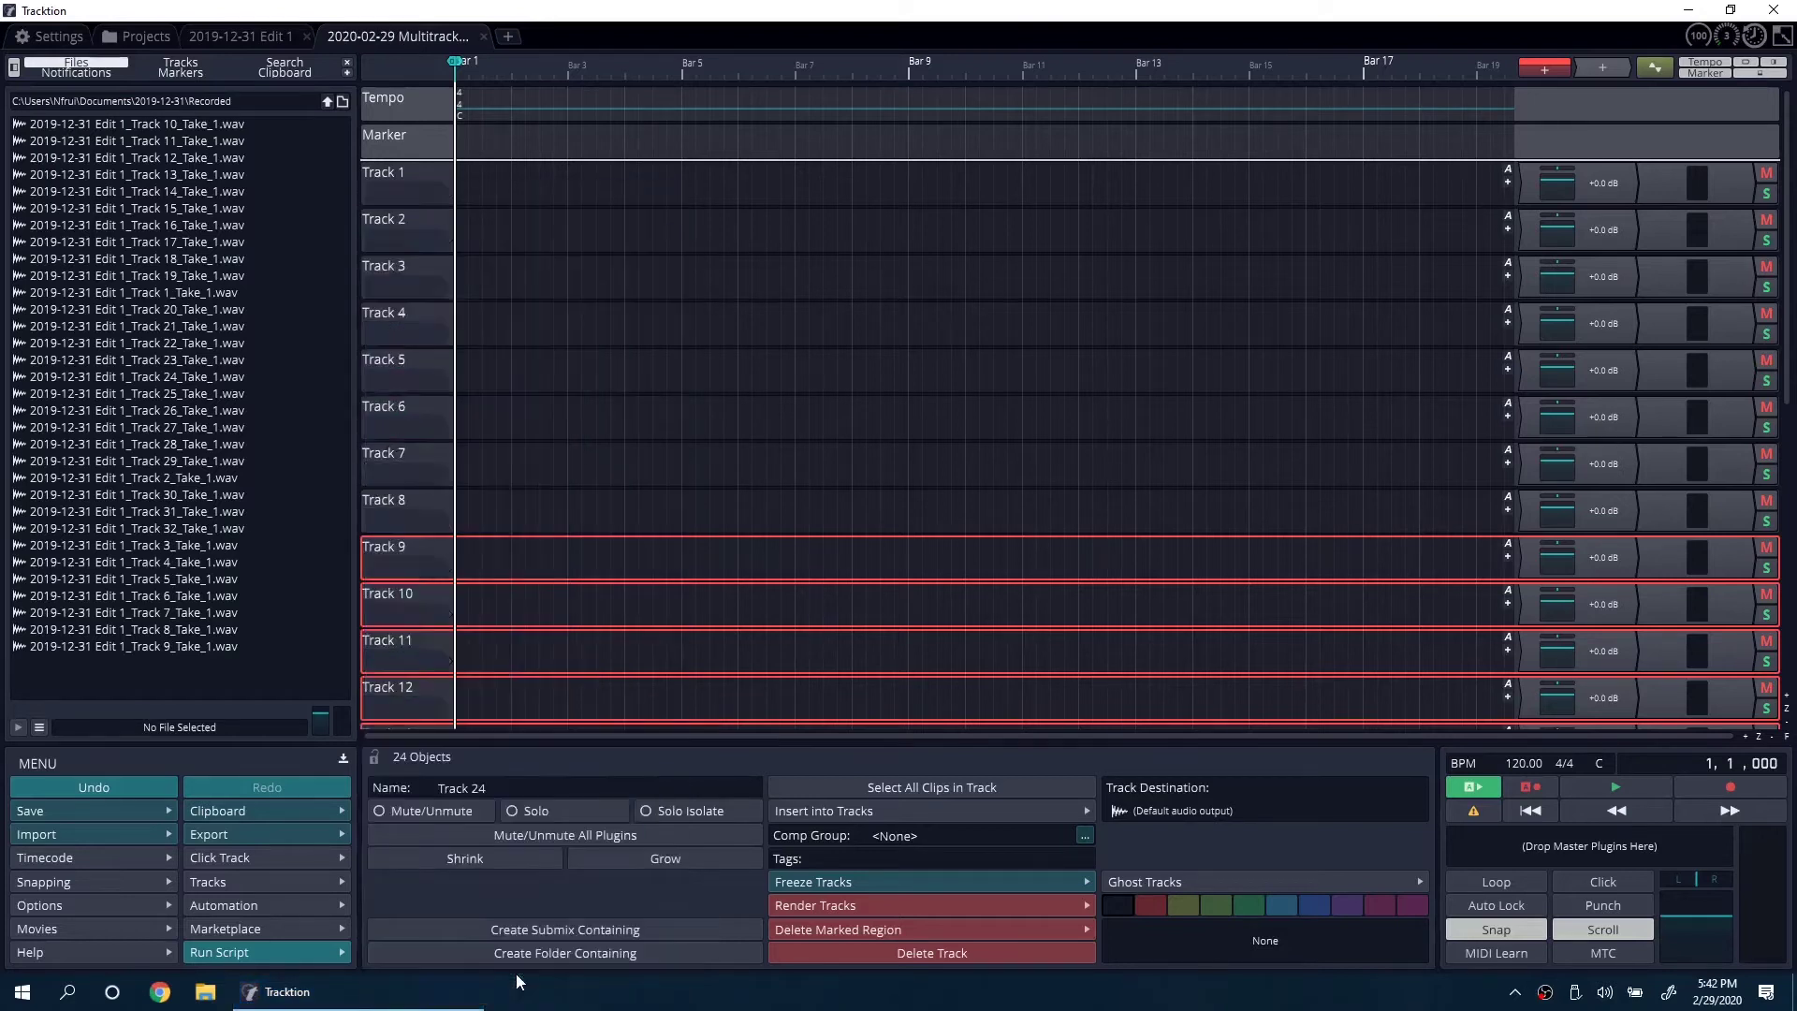
click(412, 193)
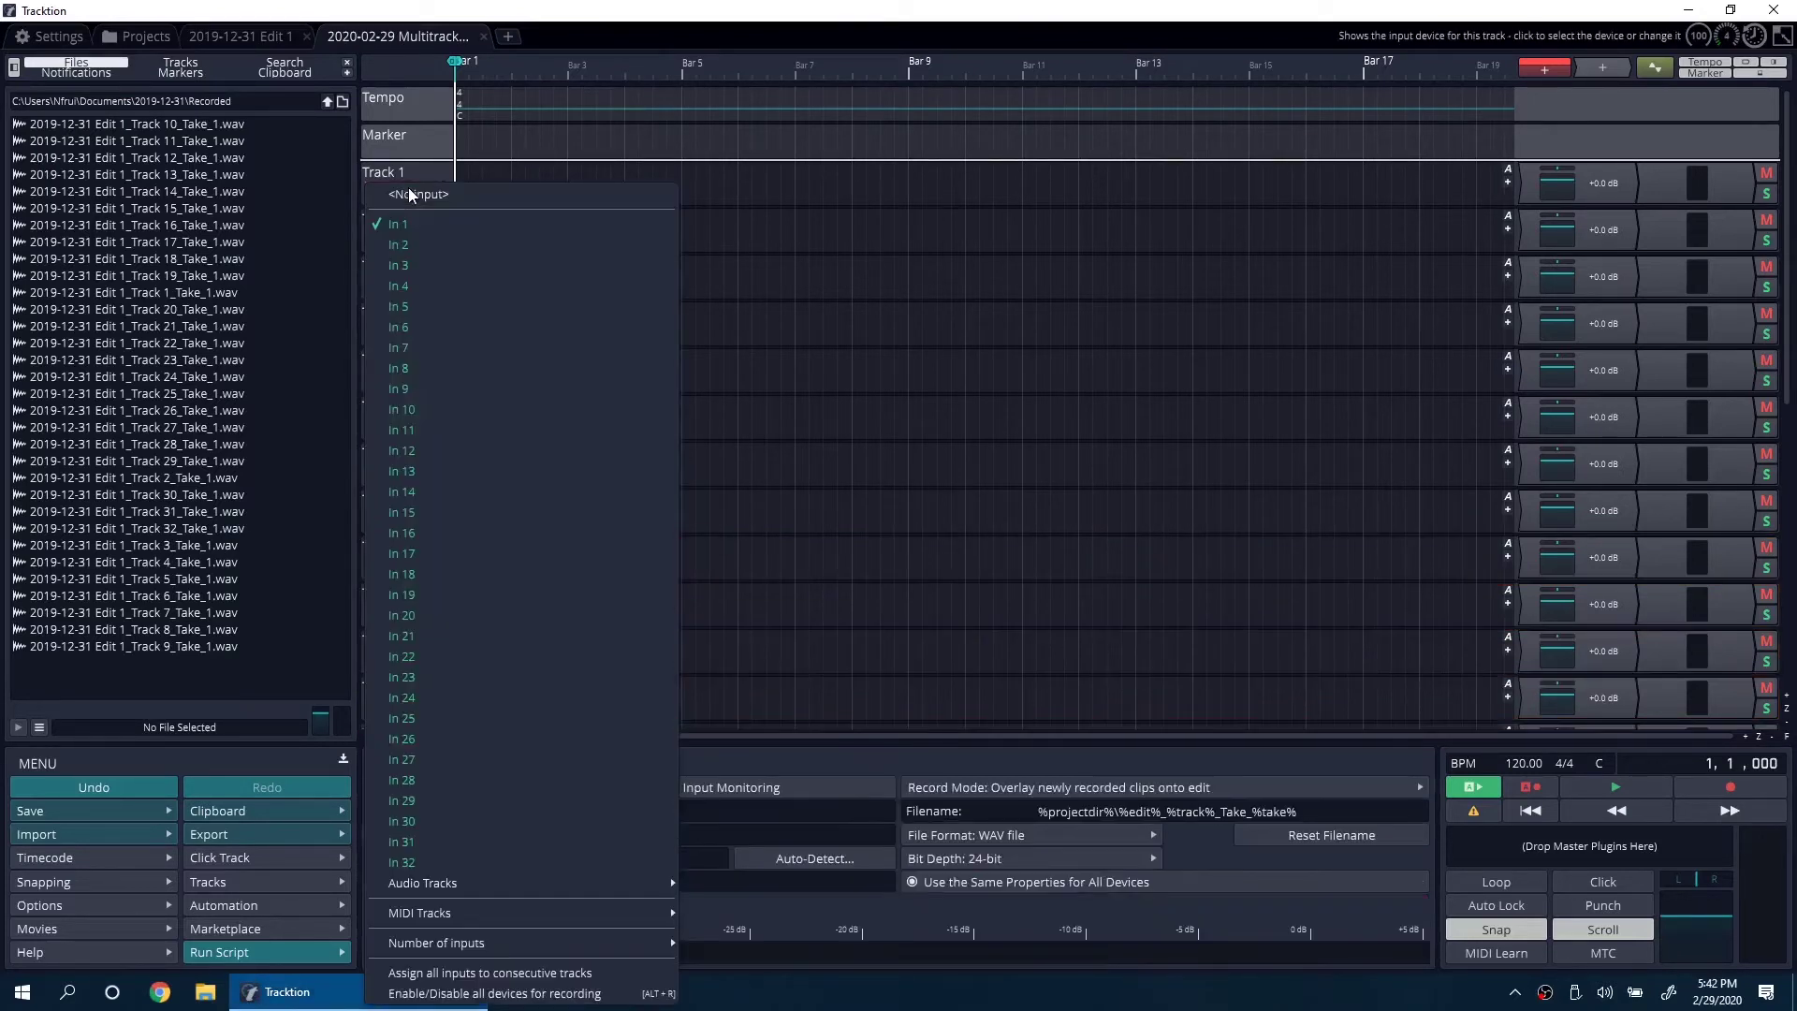
click(480, 994)
mouse_move(481, 997)
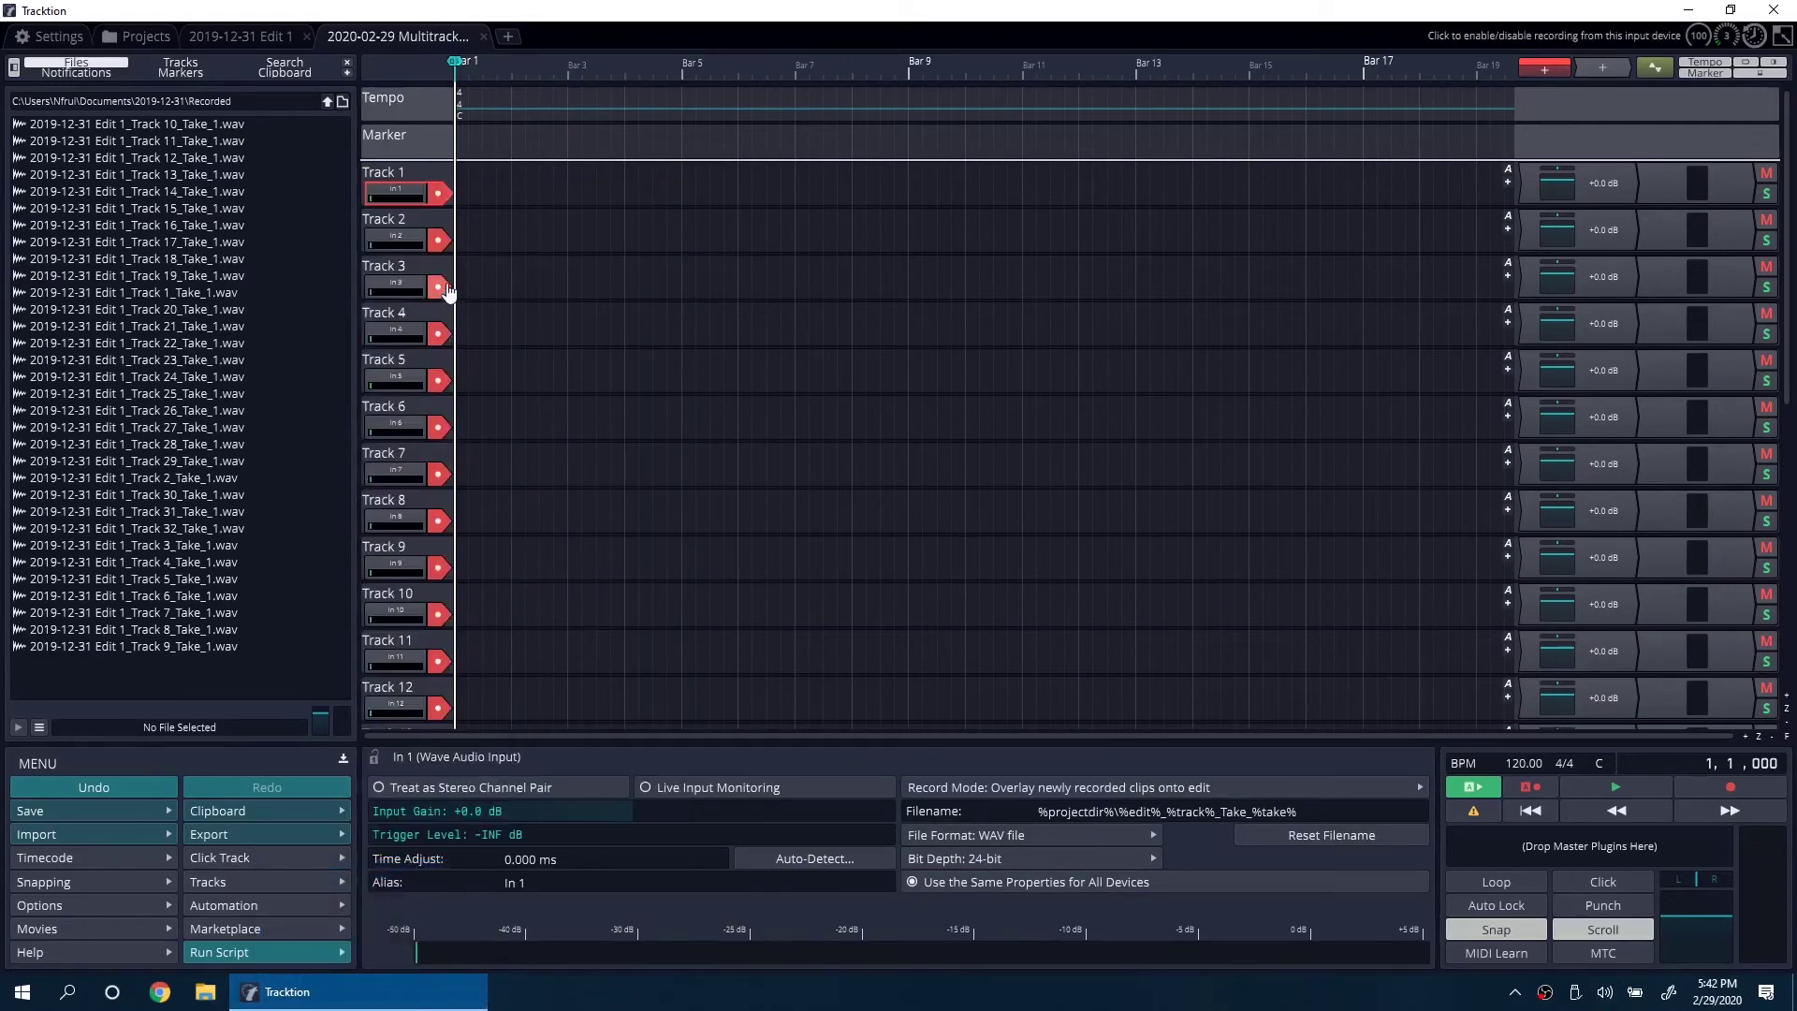
click(439, 334)
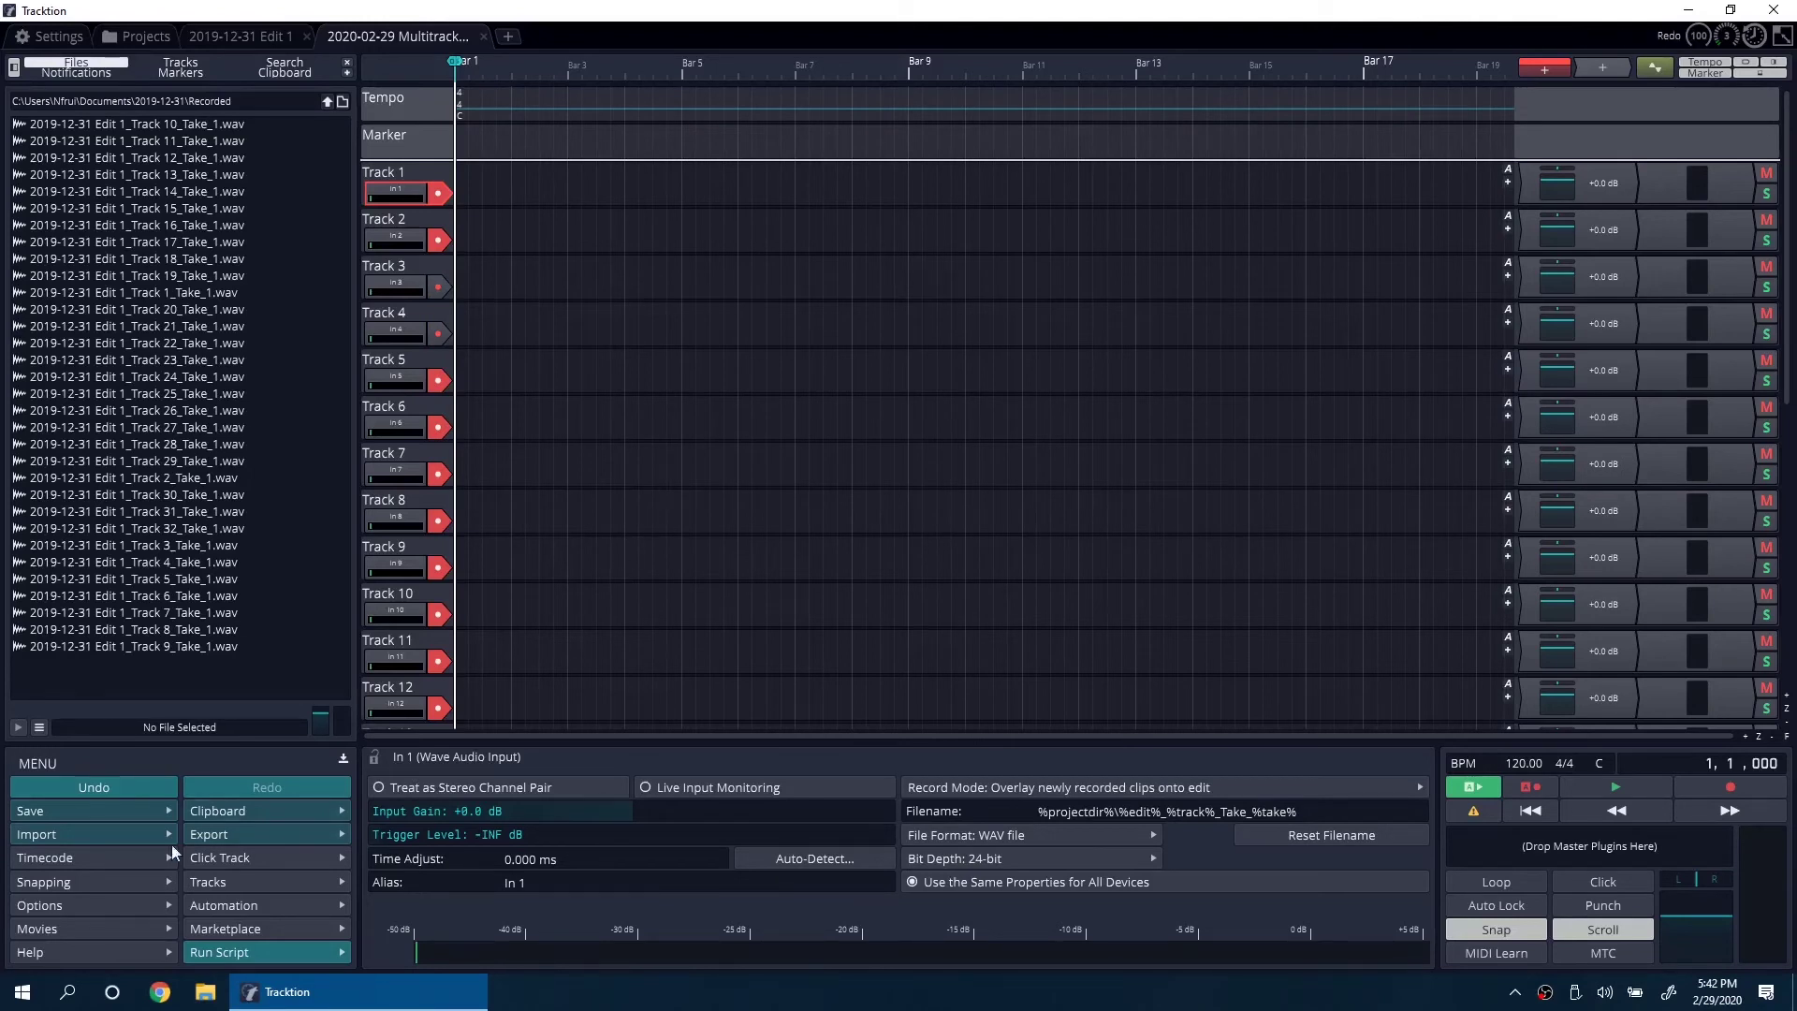
Turn on big input level meters and widen the track header area slightly
click(105, 903)
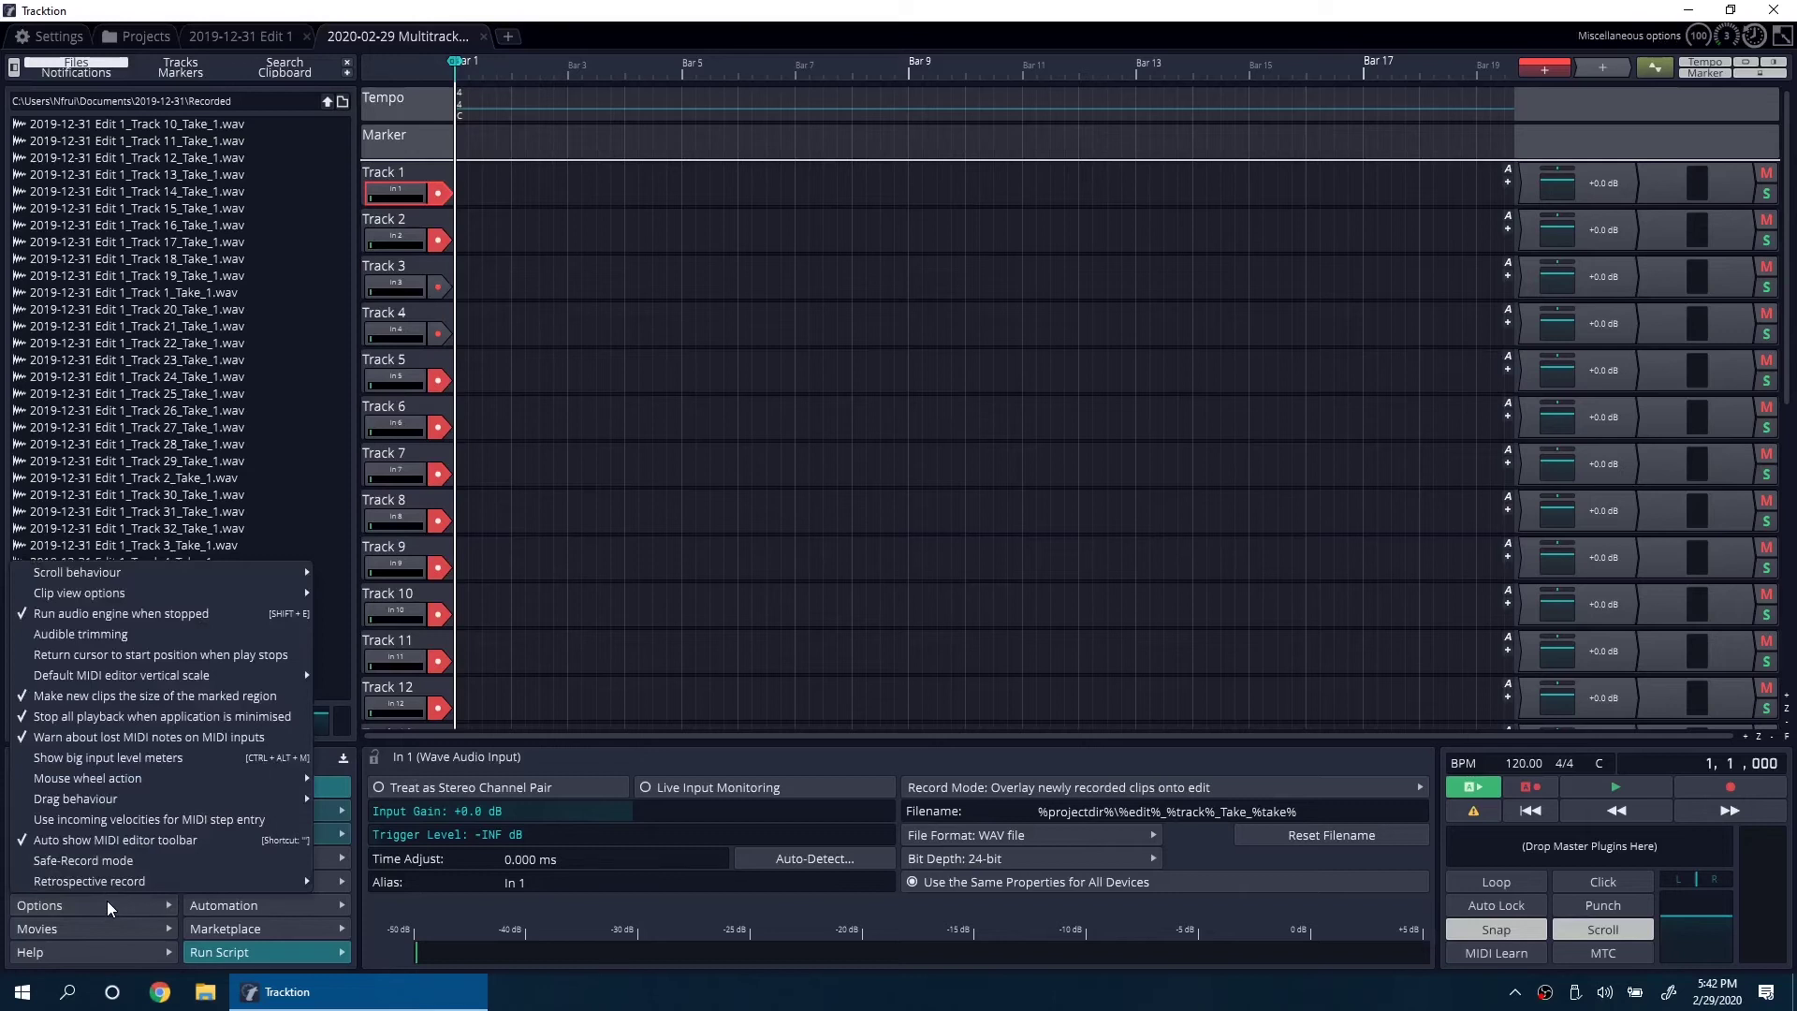
click(154, 758)
drag(457, 624, 468, 614)
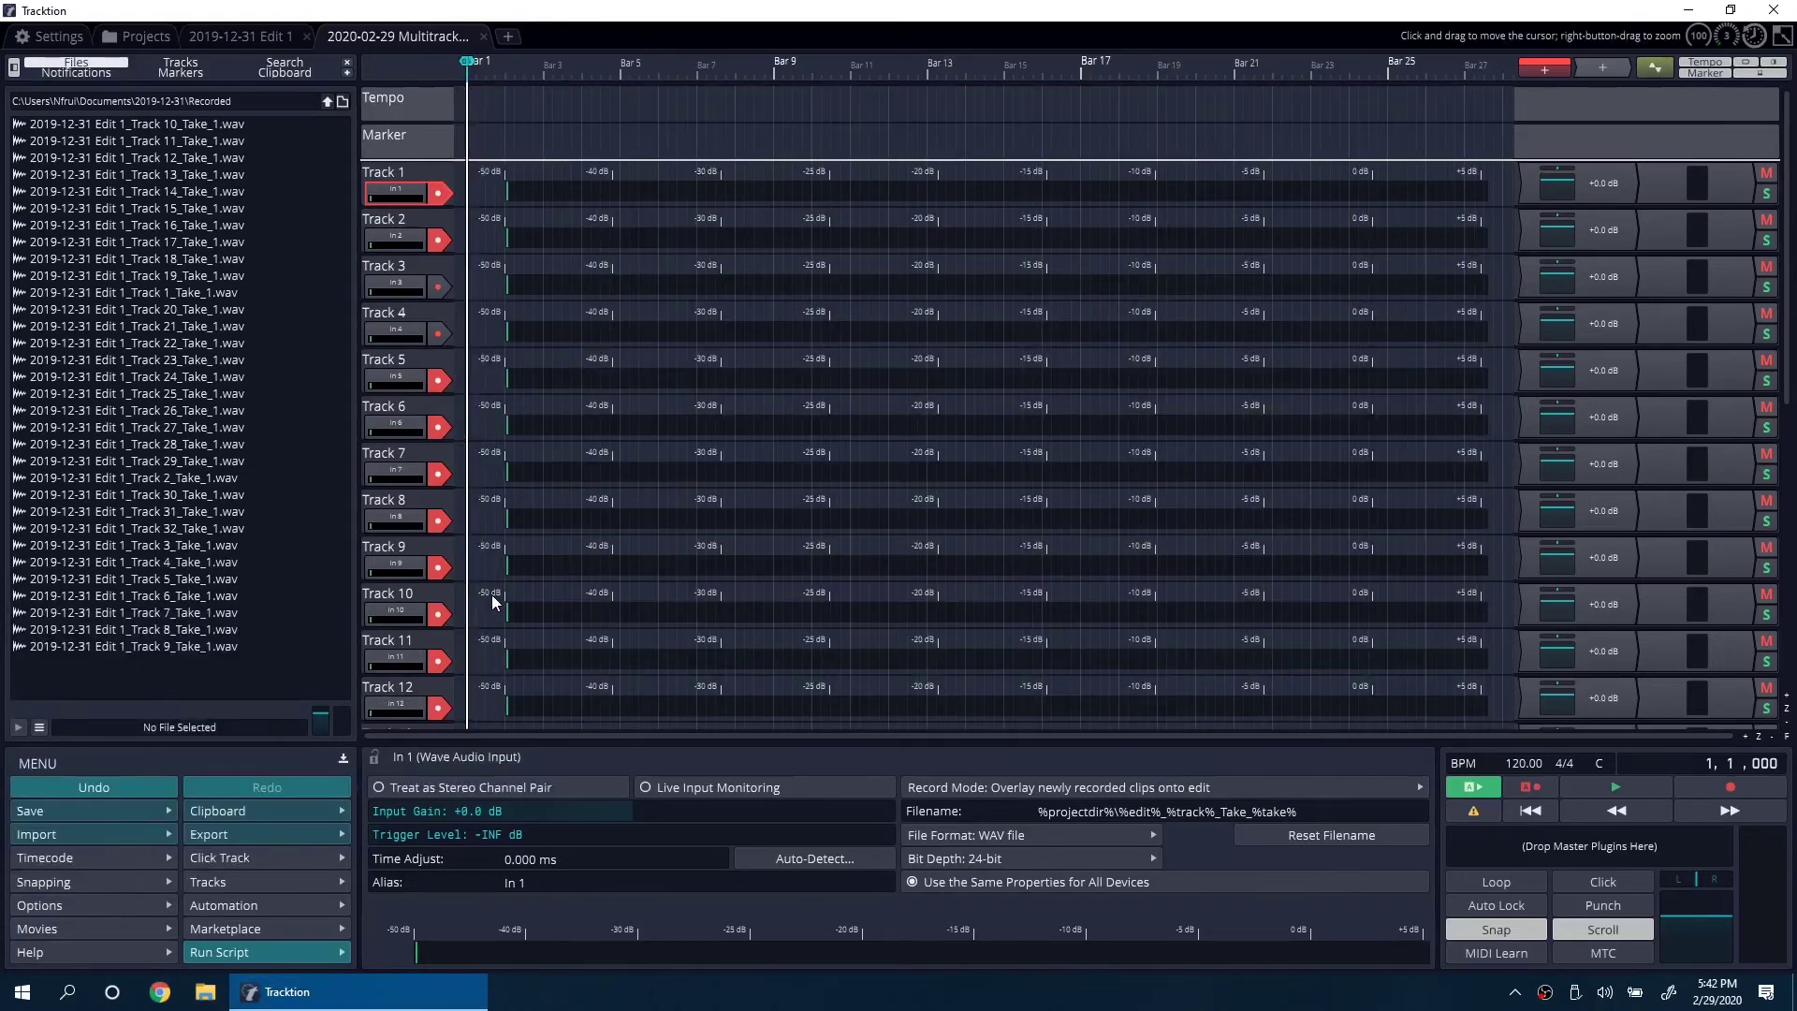
Make a brief test recording, abort it, and zoom to fit all 32 tracks
click(1710, 790)
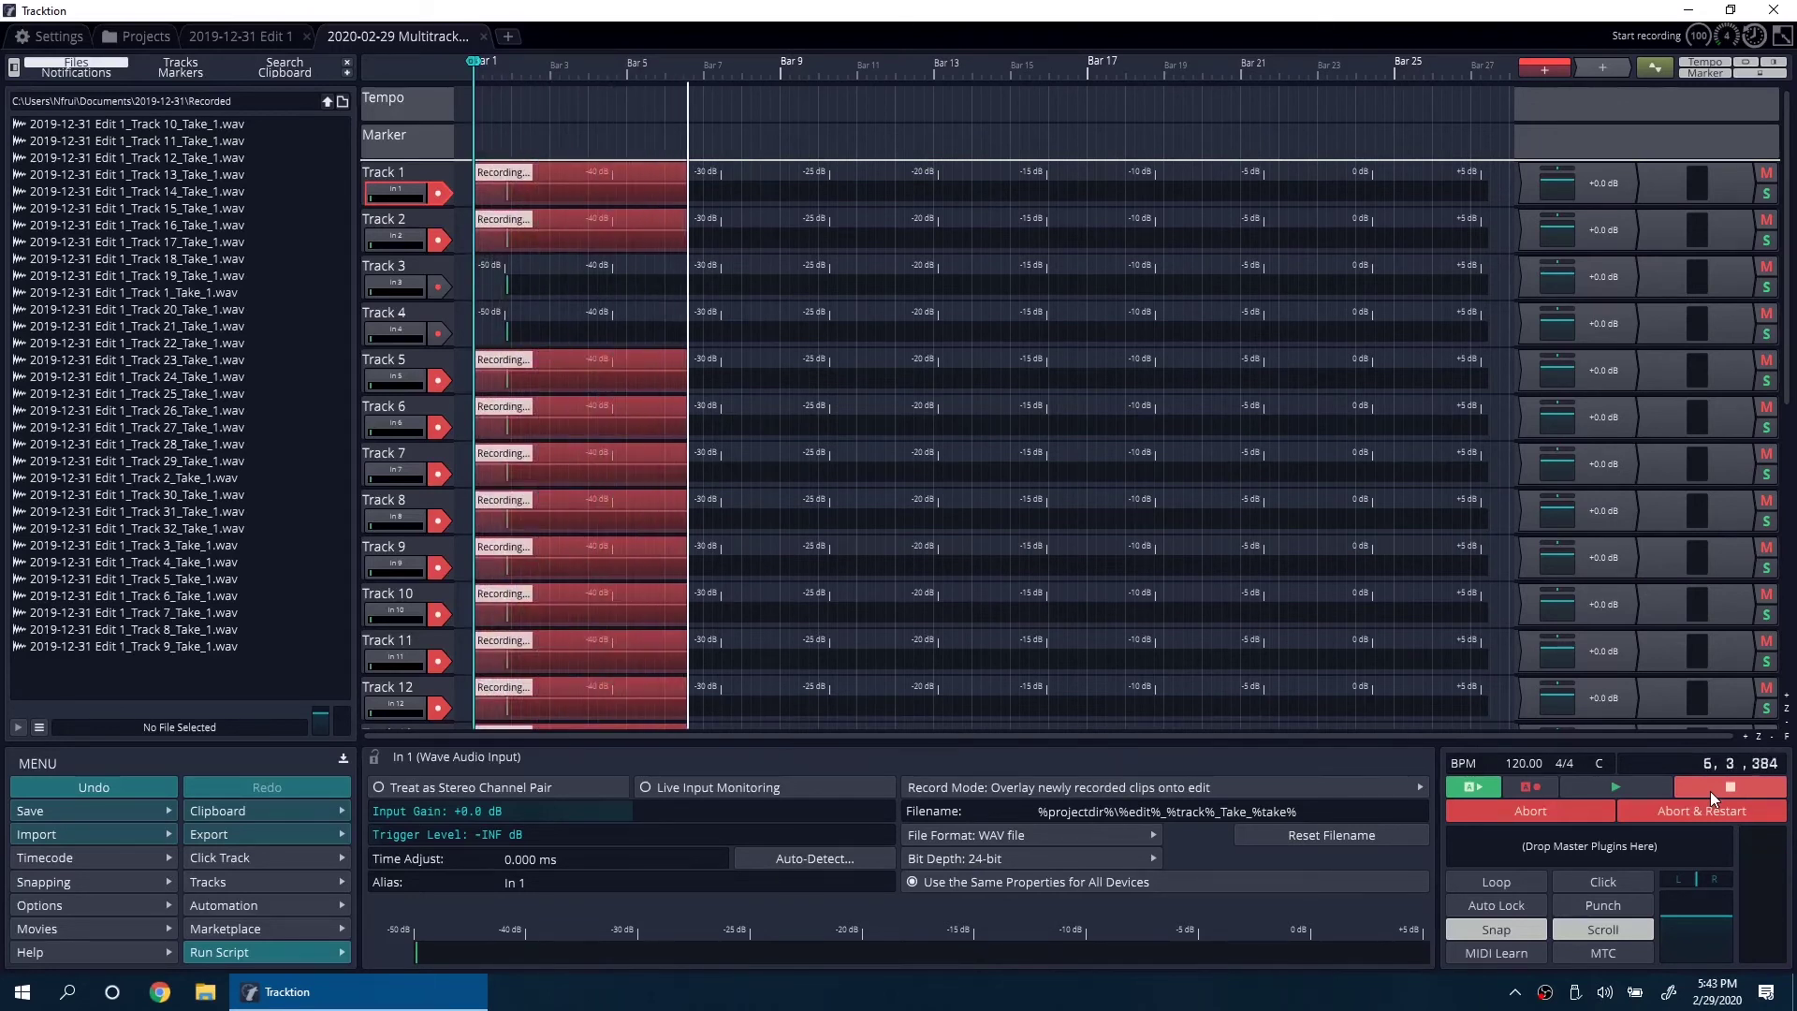
click(1678, 807)
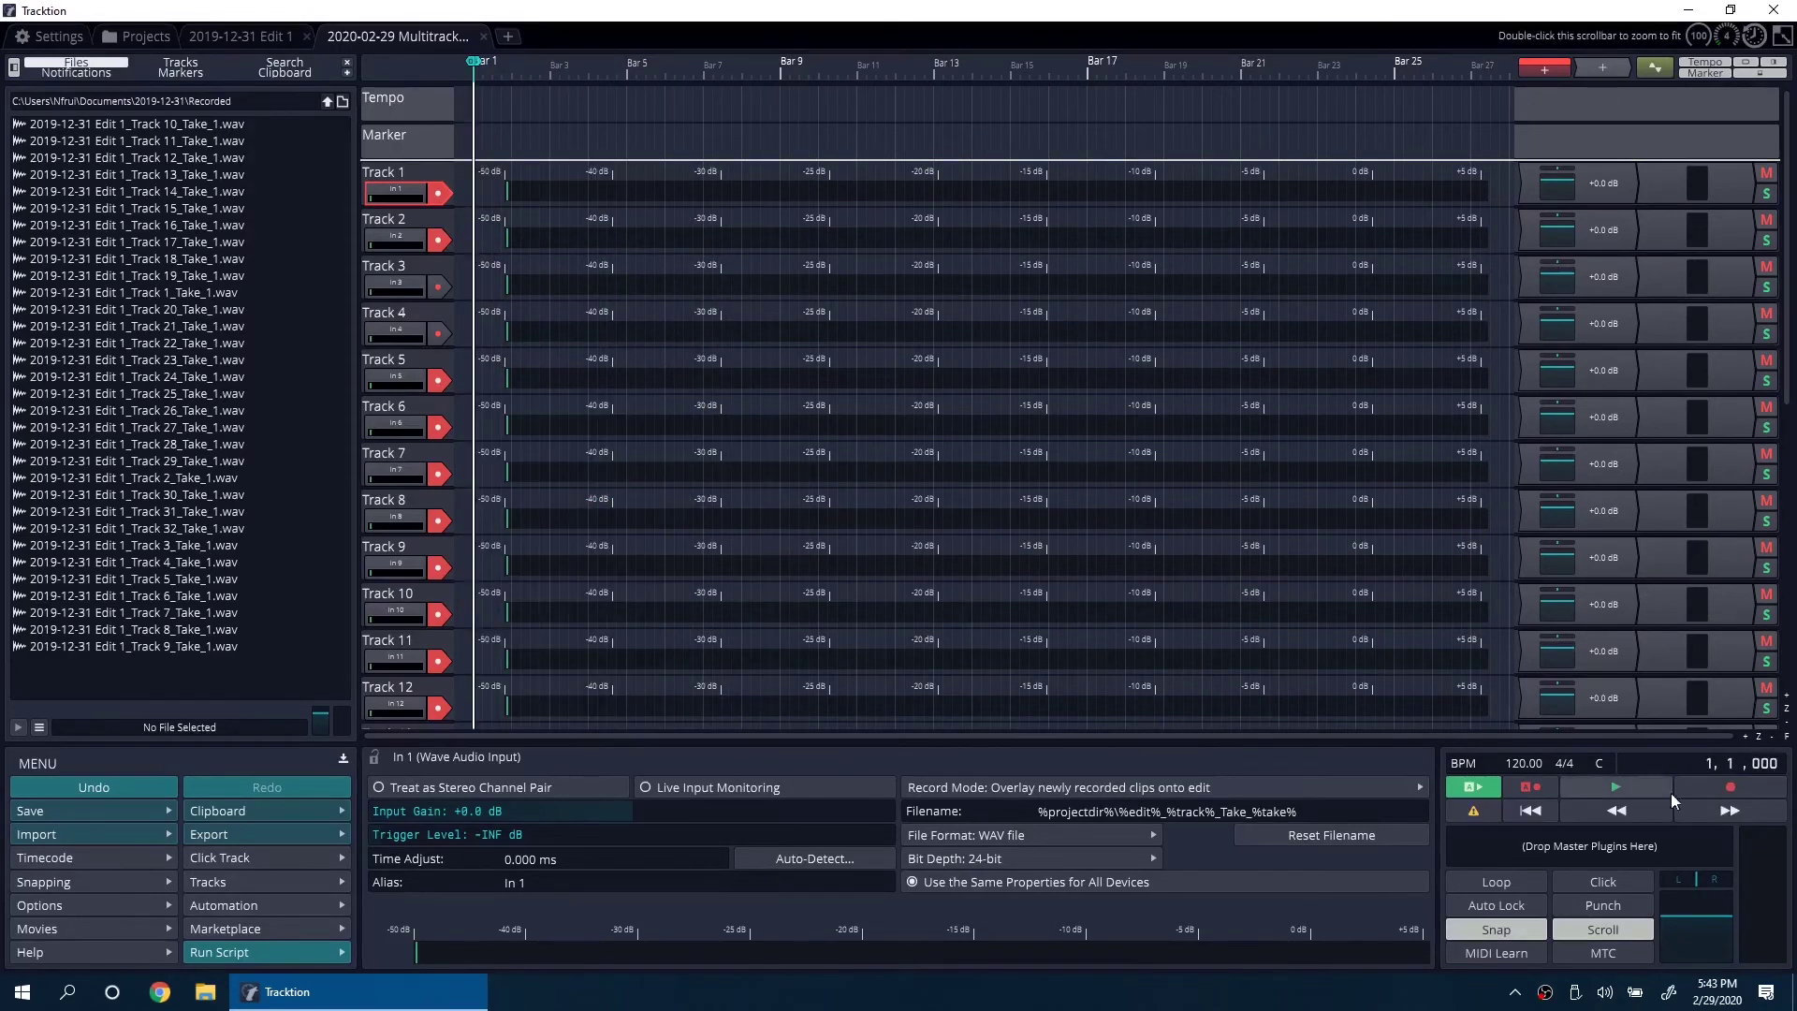
click(1787, 738)
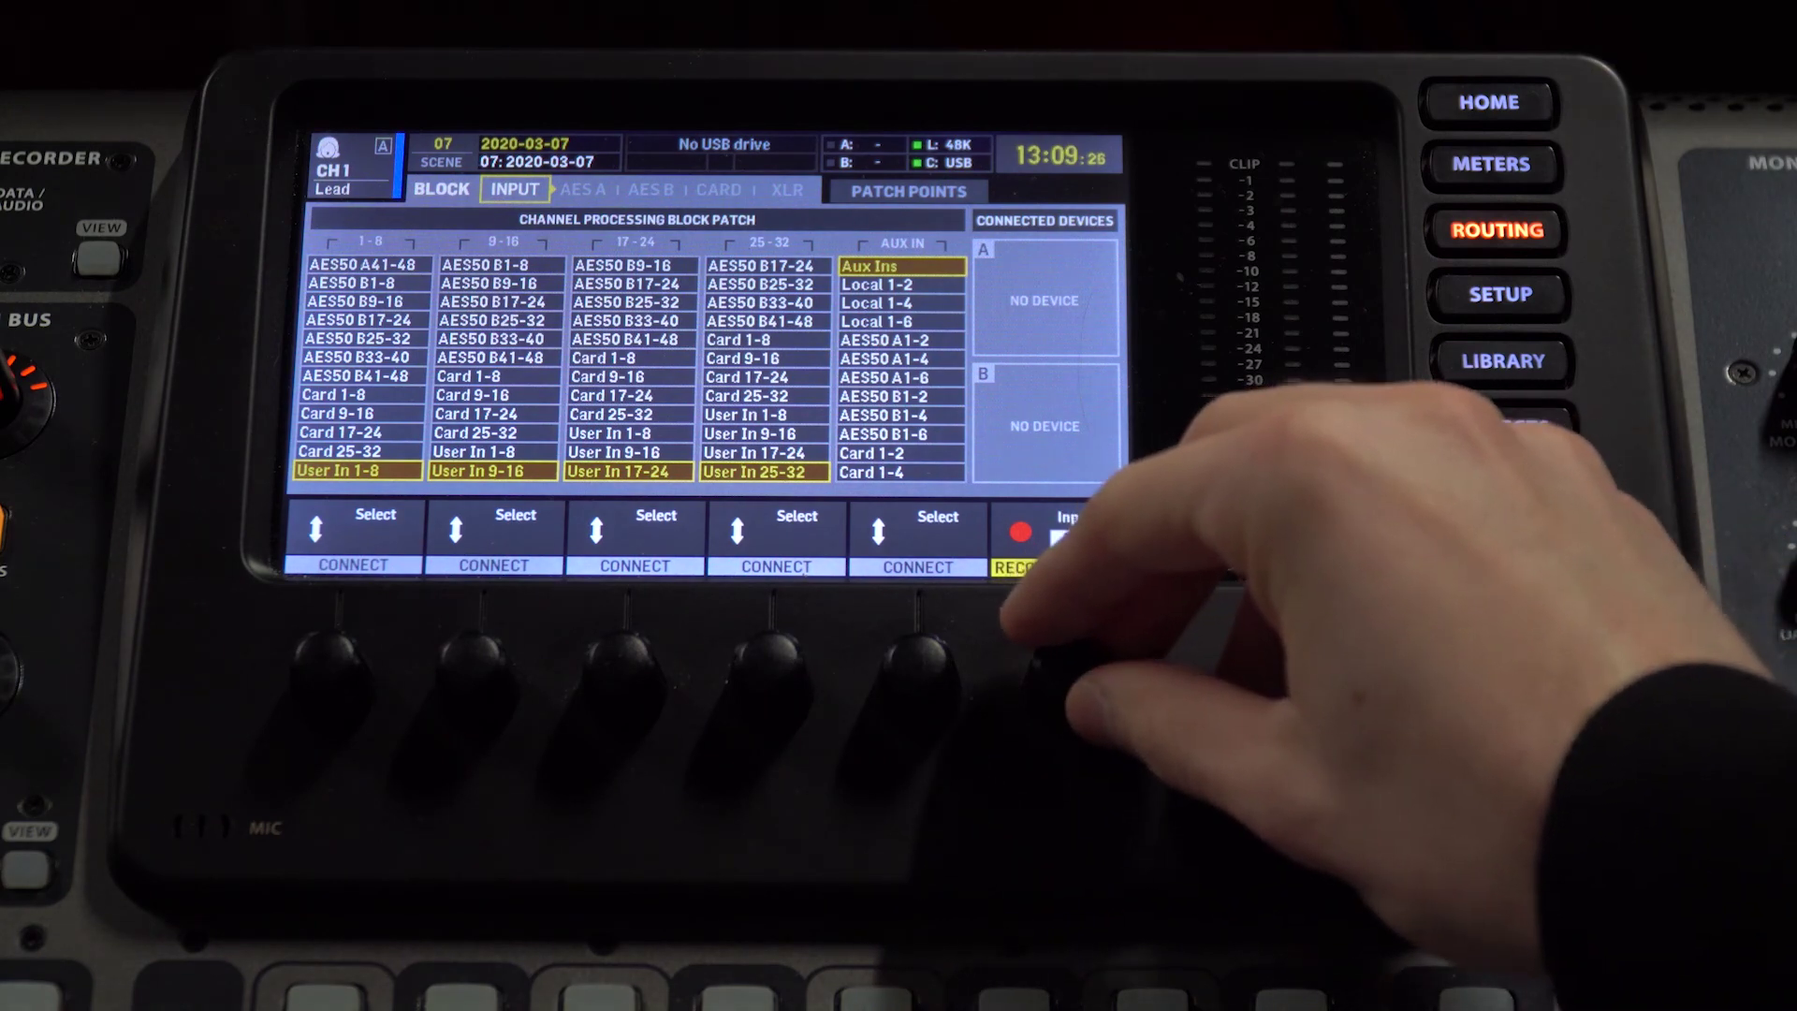
Patch Card 1-8 through Card 25-32 to the X32 channel inputs and switch them to PLAY
scroll(1058, 674, up, 4)
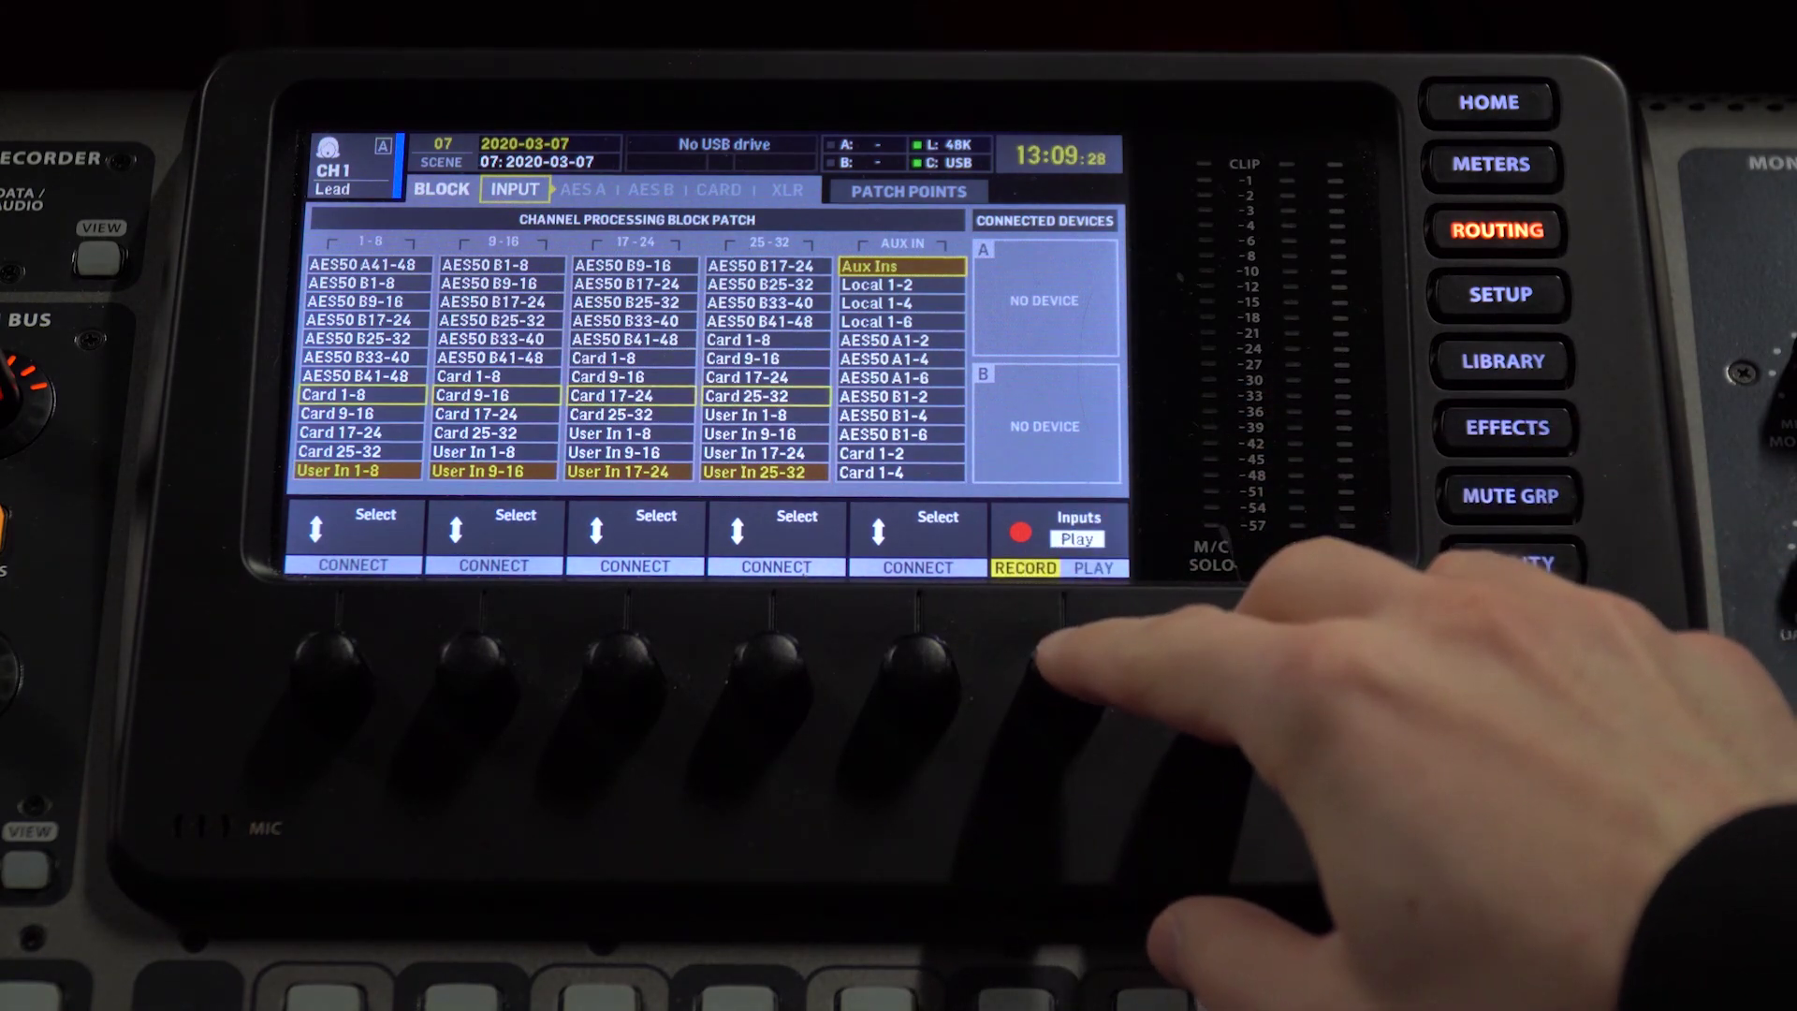
click(1053, 660)
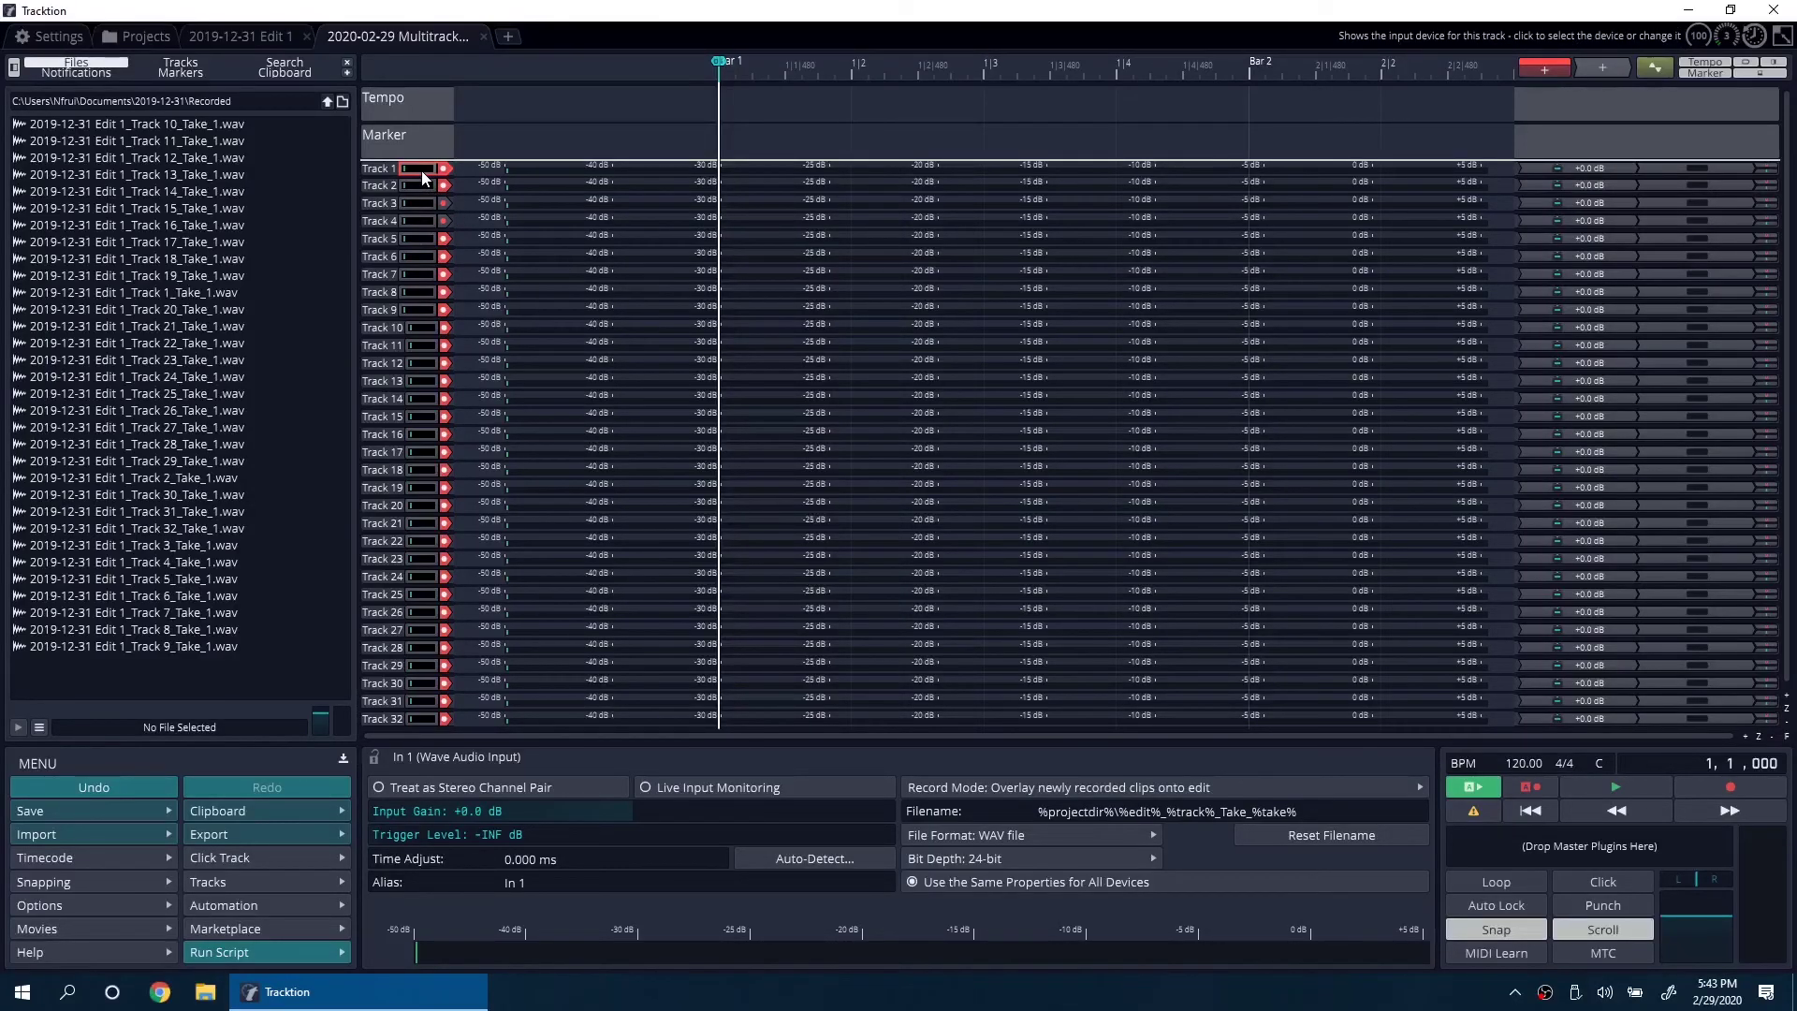
Check Track 1's output destination and leave it unchanged
click(373, 171)
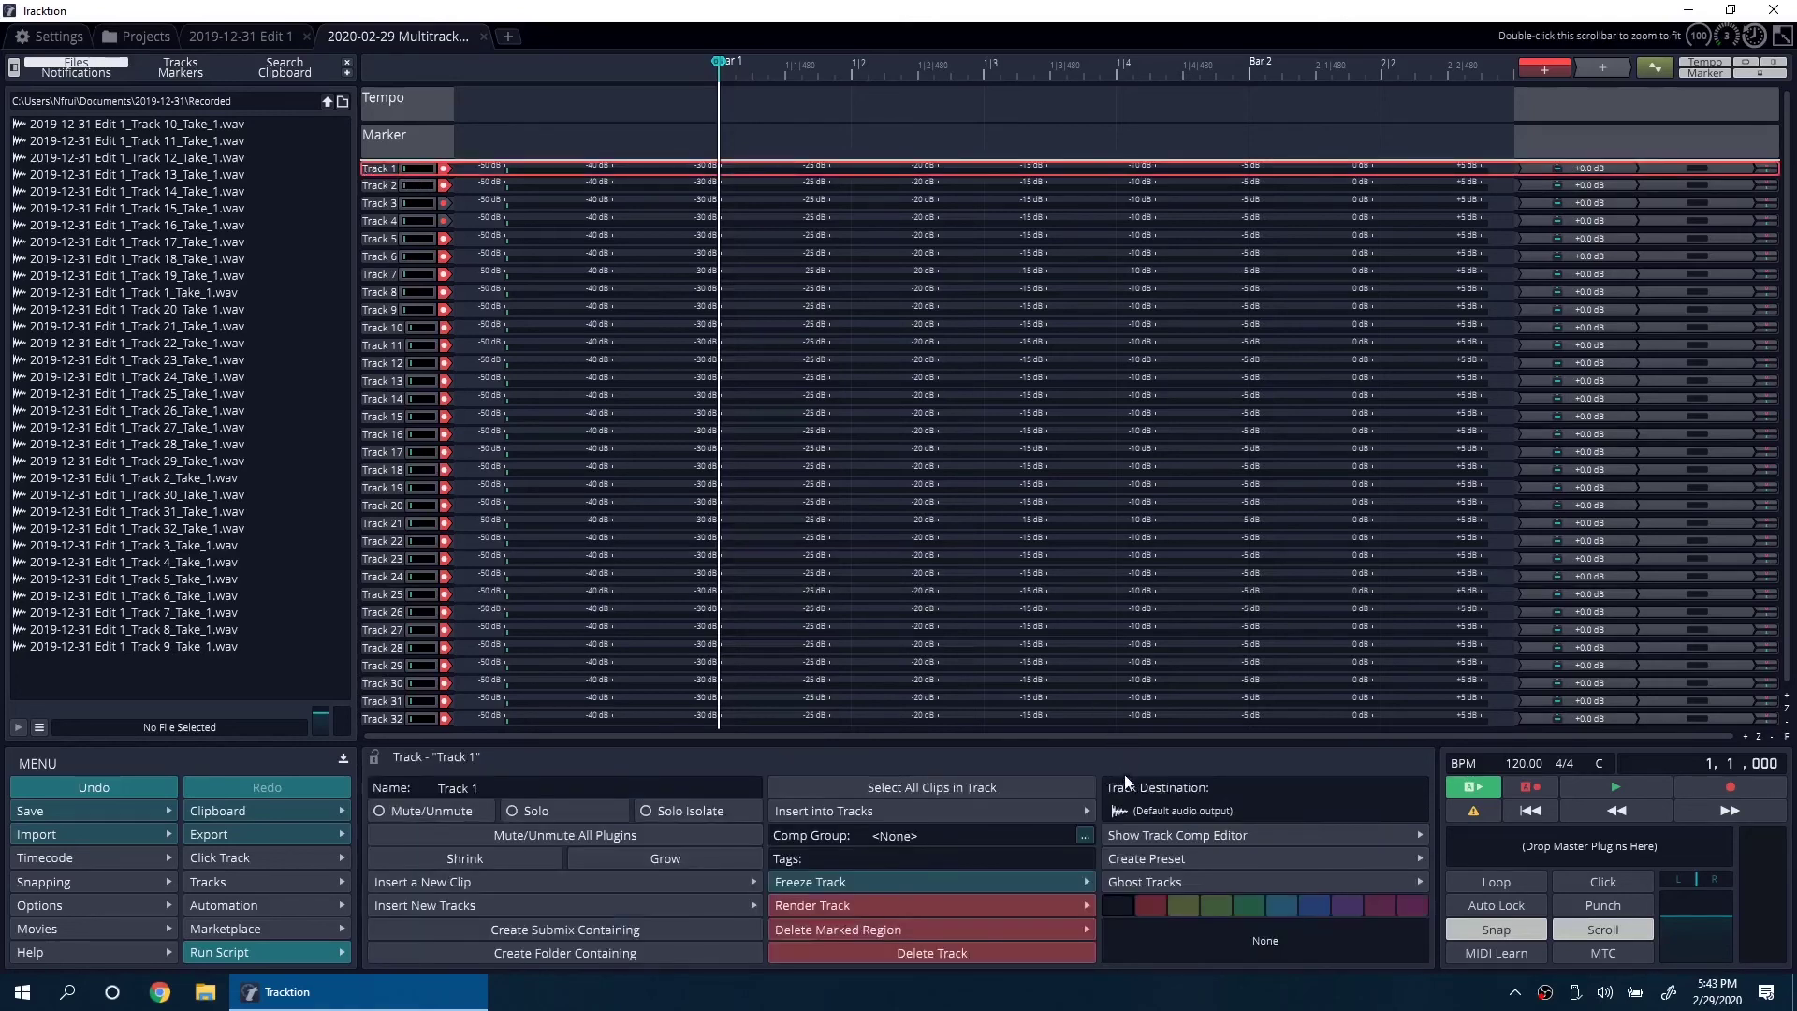
click(1151, 805)
click(1132, 286)
Set Track 2's destination to Out 2
click(378, 185)
click(1188, 811)
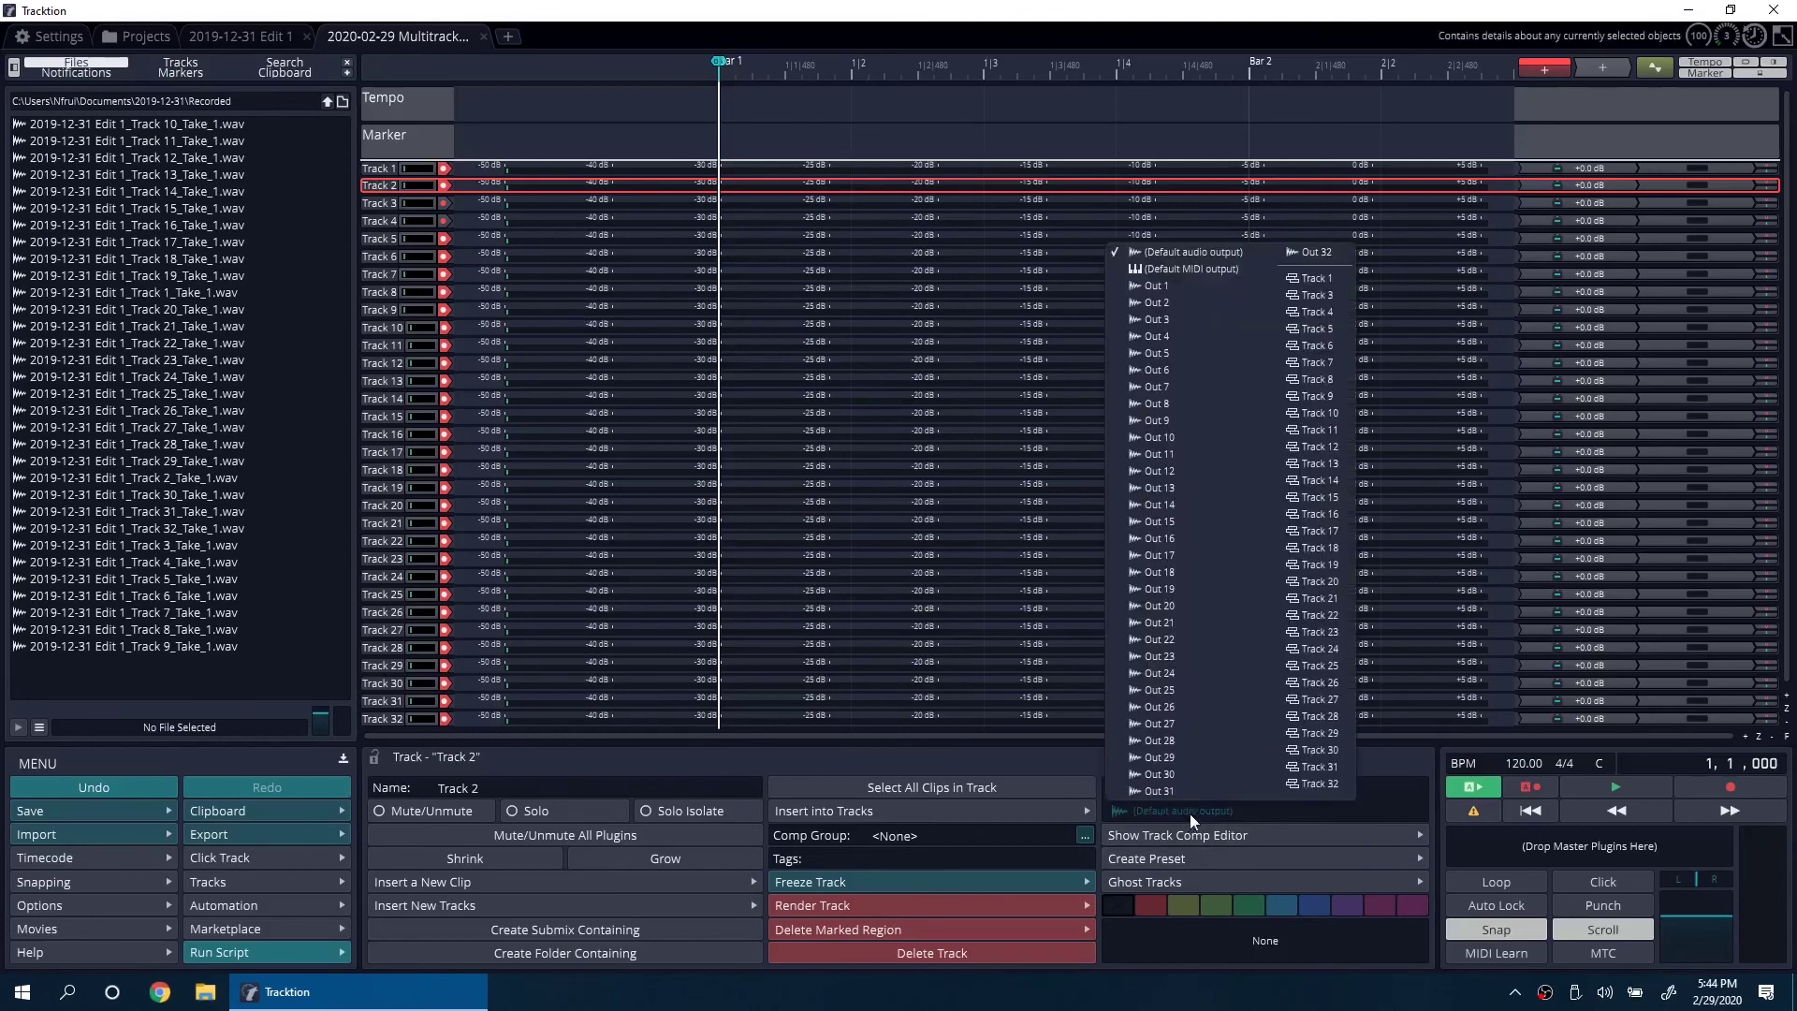
click(1161, 306)
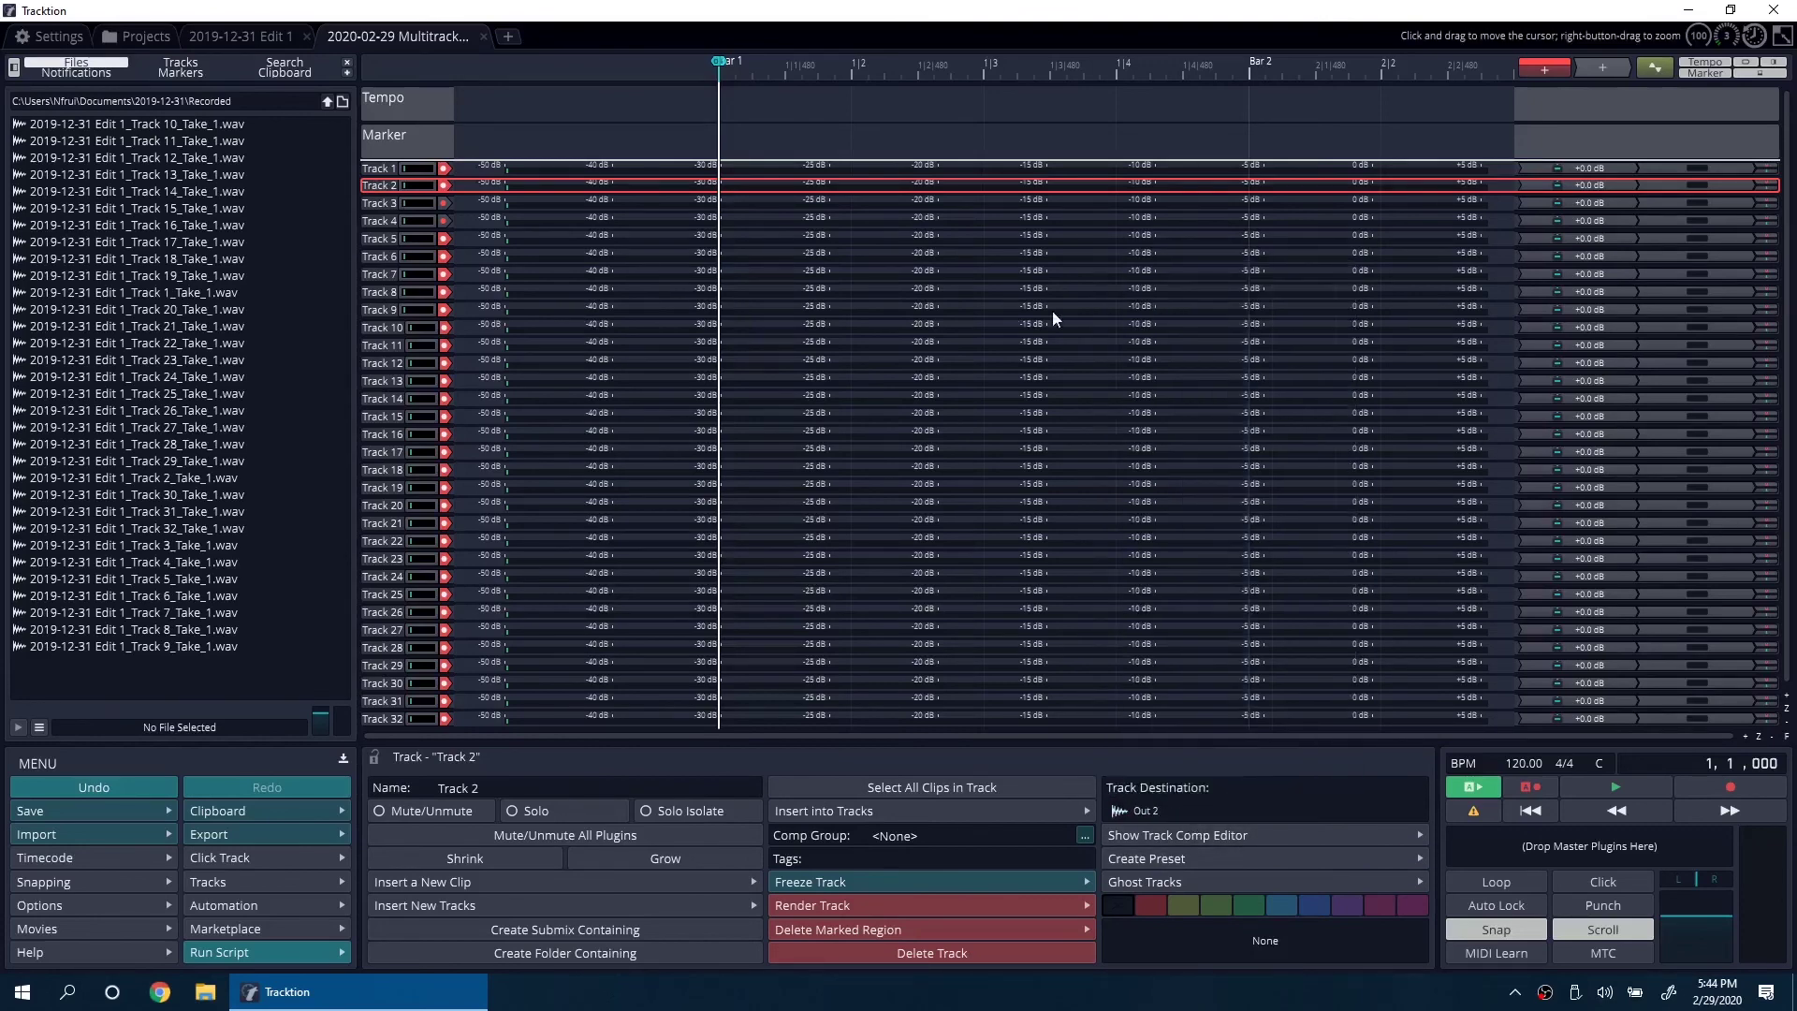
click(384, 204)
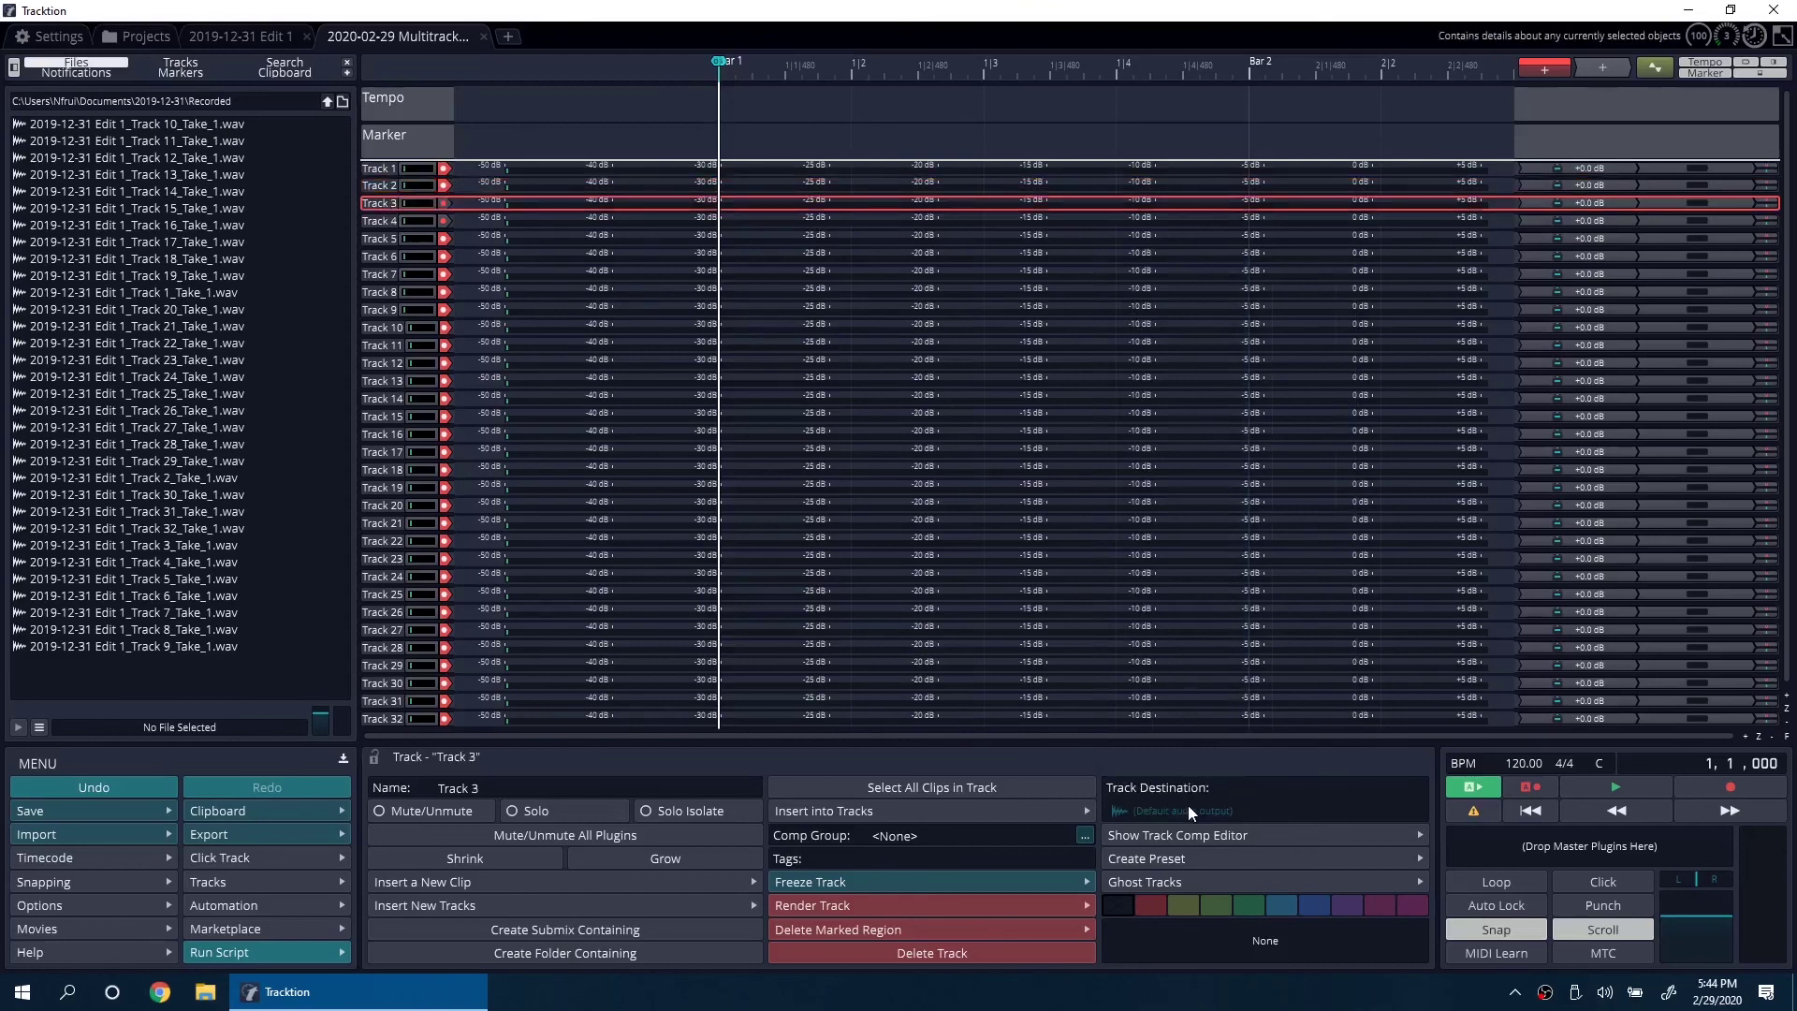